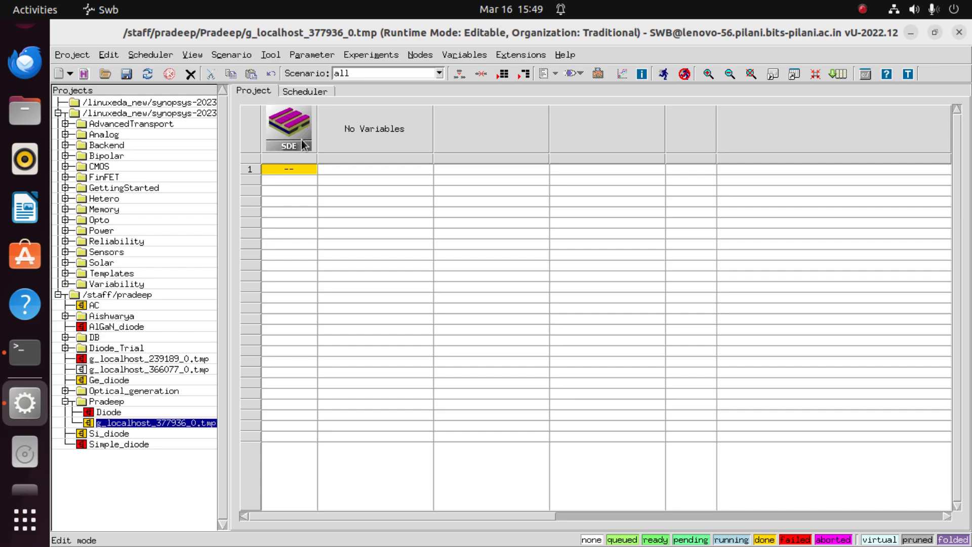
- Add the sdevice tool from the tool database to the project flow after the SDE tool
right_click(303, 145)
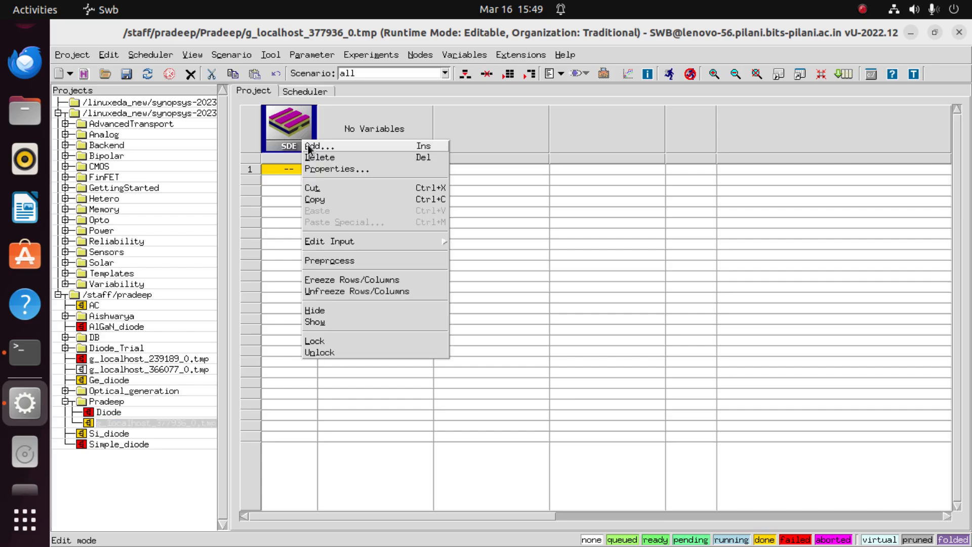
click(313, 148)
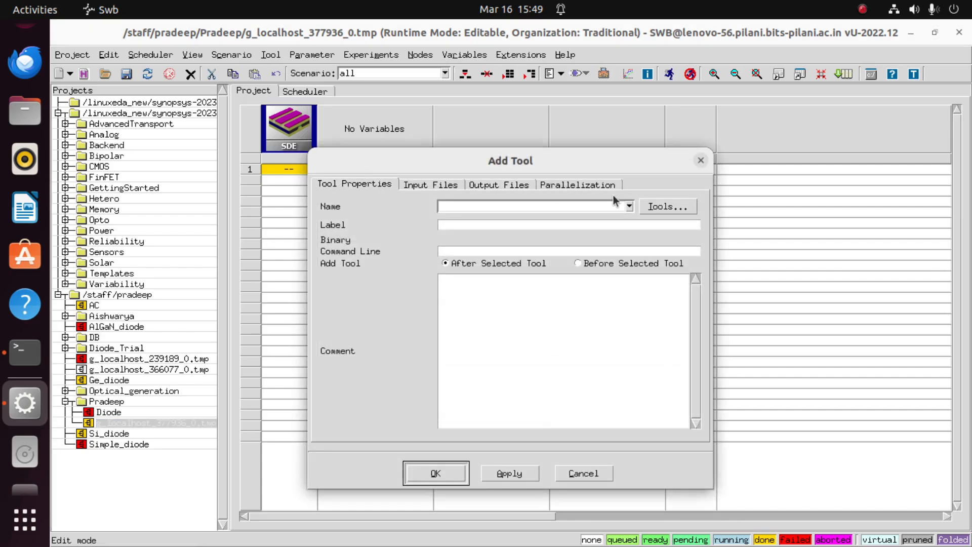
click(667, 206)
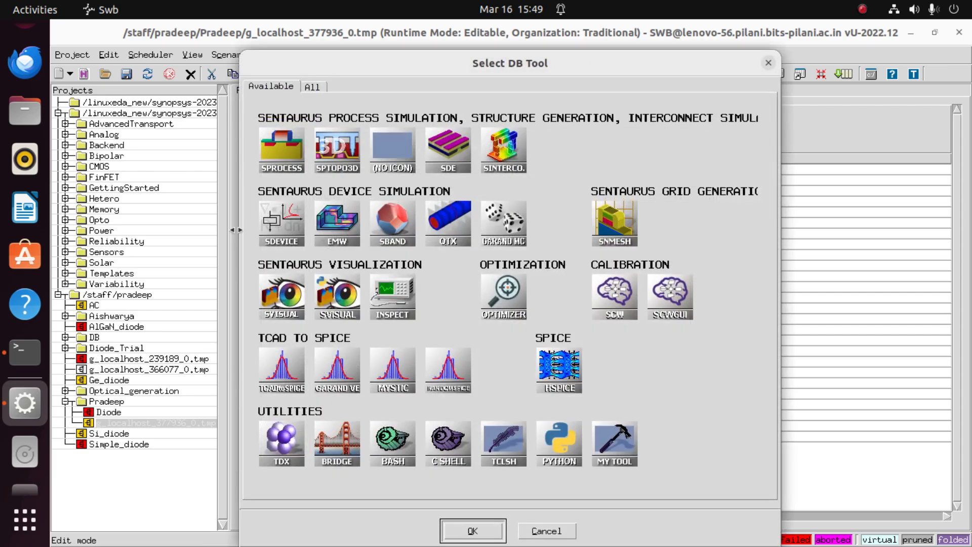
click(299, 219)
click(467, 528)
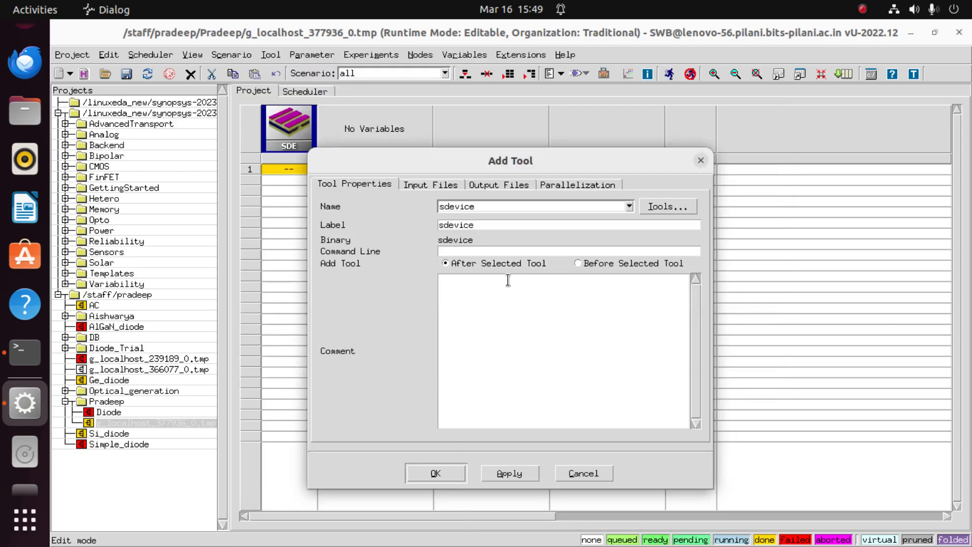
click(508, 472)
click(609, 469)
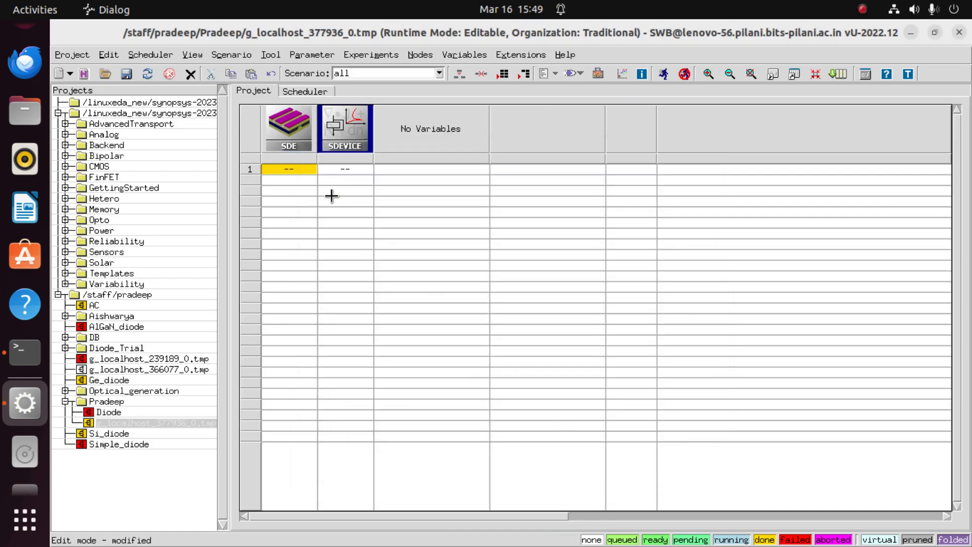
- Open the SDEVICE tool's command input file, sdevice_des.cmd, for editing
right_click(333, 137)
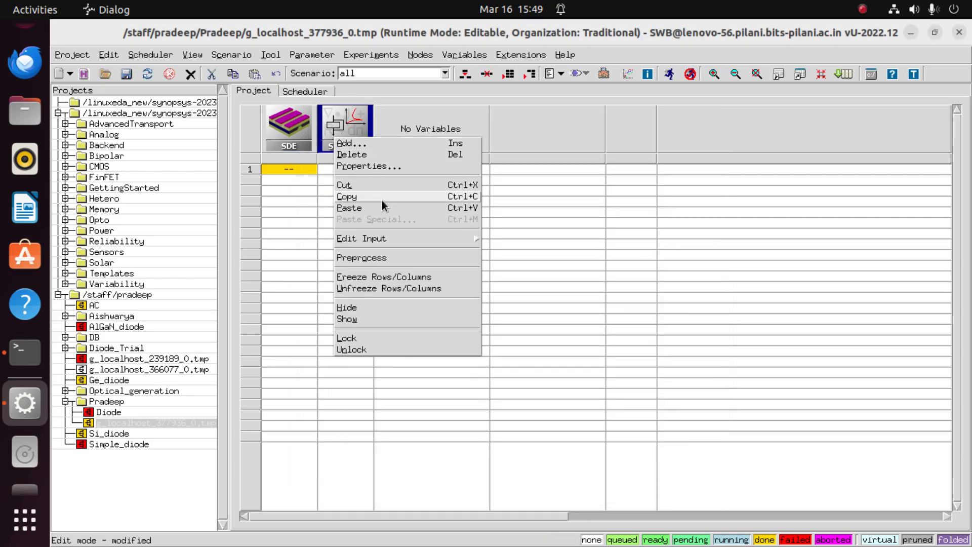
mouse_move(391, 236)
click(501, 240)
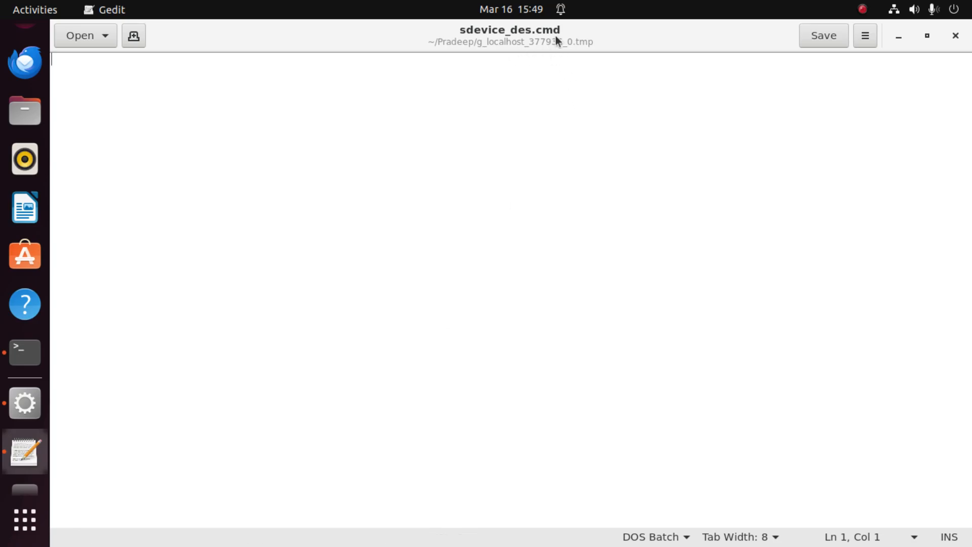
- Switch to Firefox and search the web for "sentaurus tcad tutorial"
scroll(23, 206, up, 1)
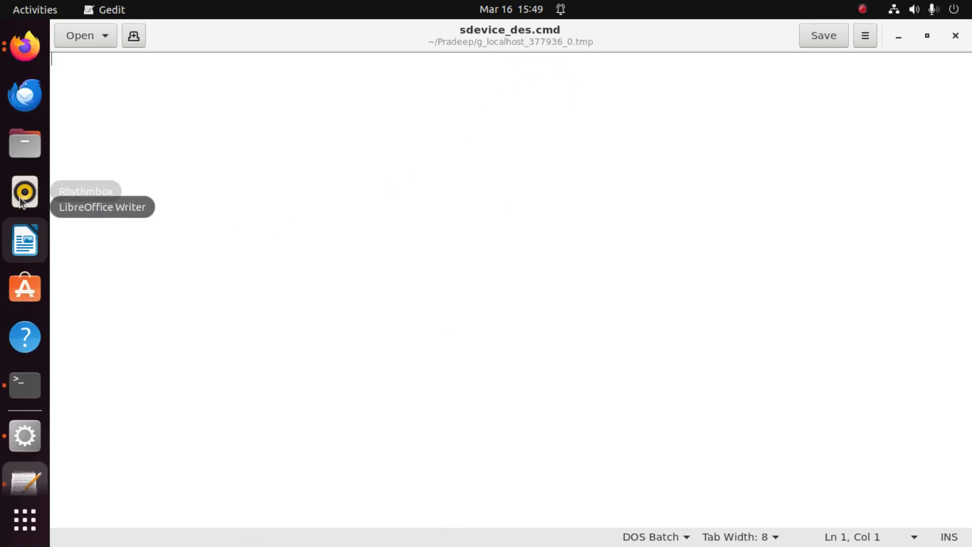
click(24, 45)
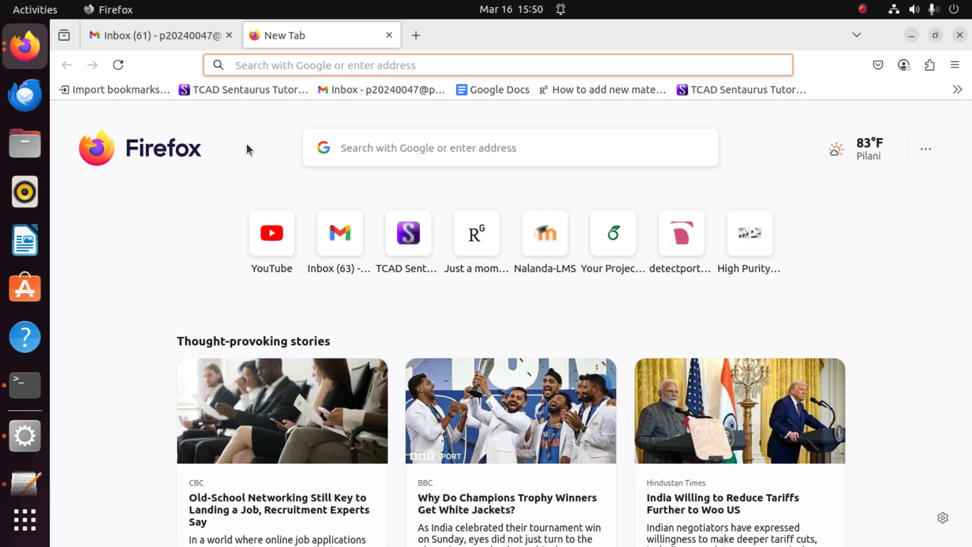
text(sentau)
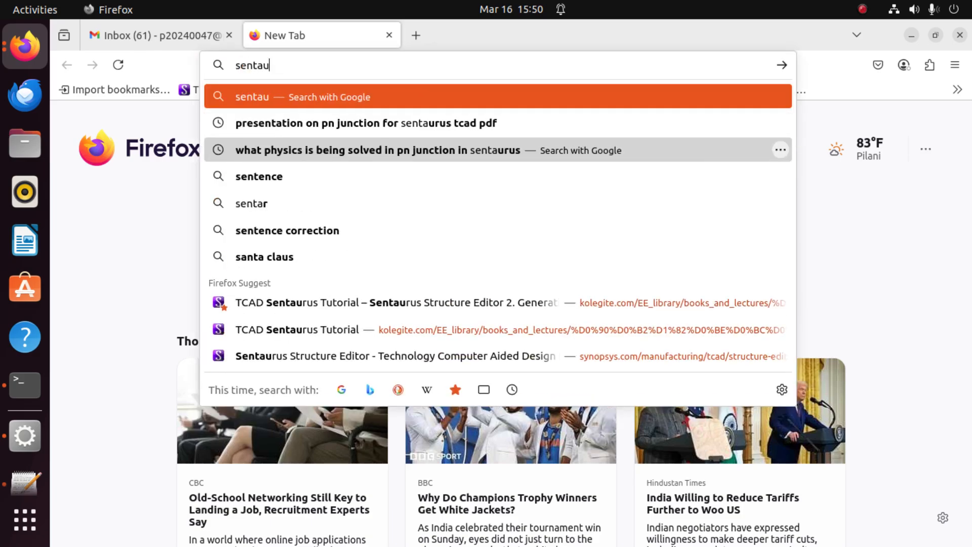
text(rus t)
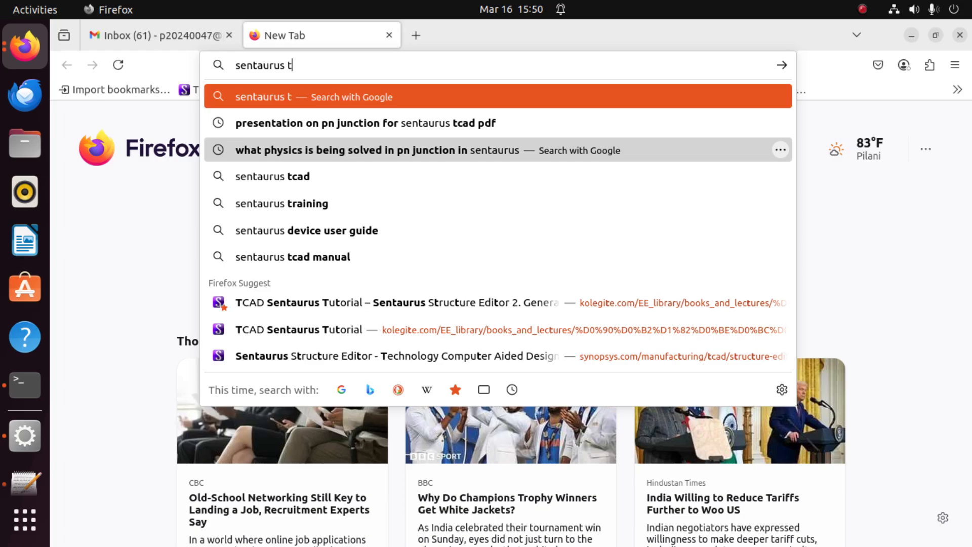
text(cad t)
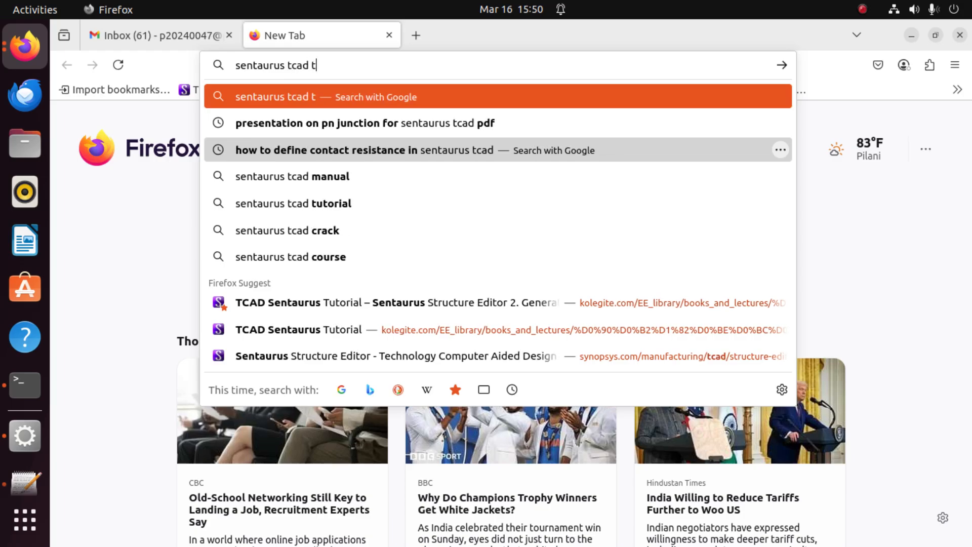
text(u)
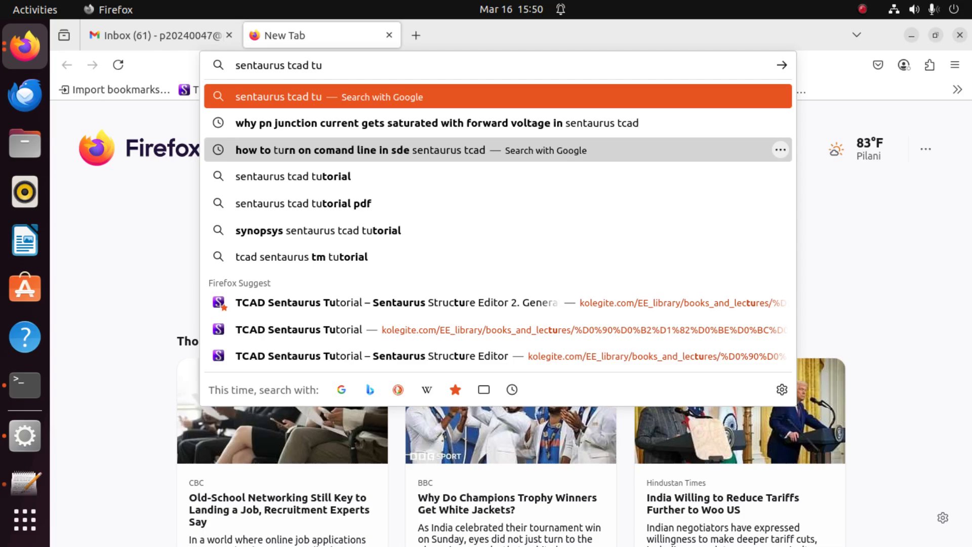
text(torial)
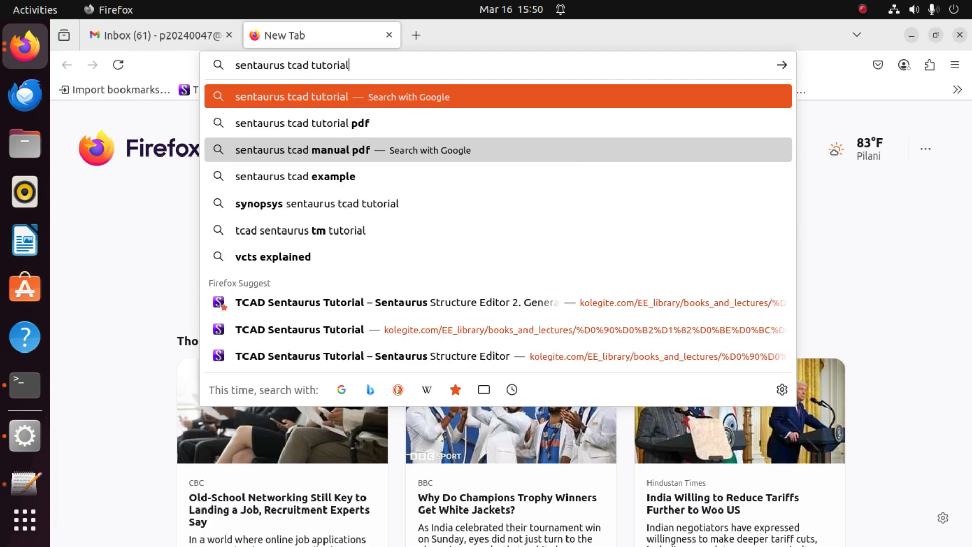
key(Return)
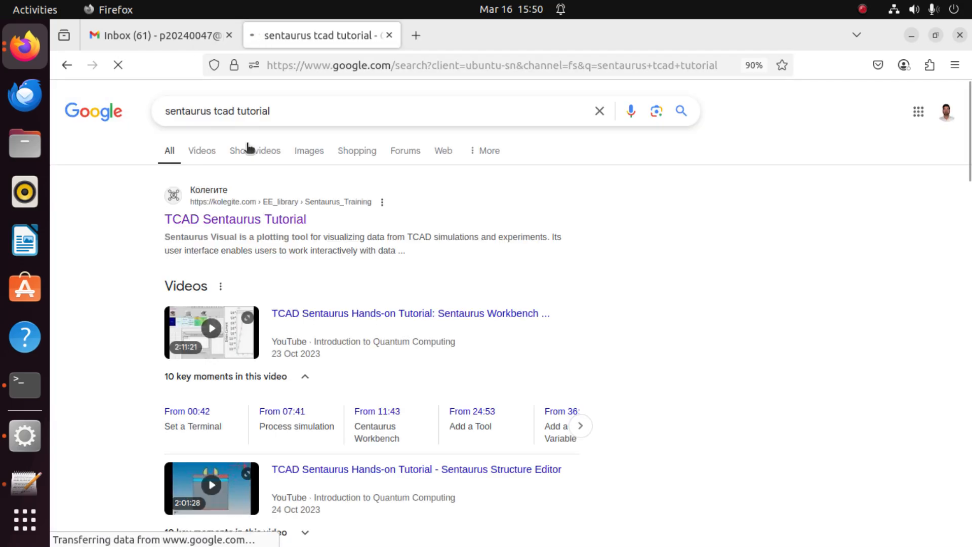
- Open the TCAD Sentaurus Tutorial result from kolegite.com, look through its module list and open the Sentaurus Device module
click(216, 220)
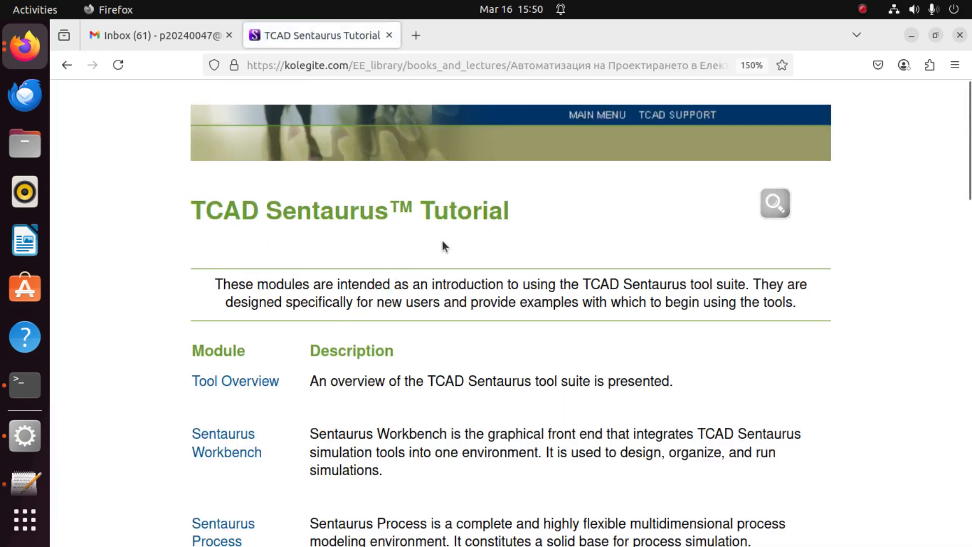
scroll(462, 247, down, 5)
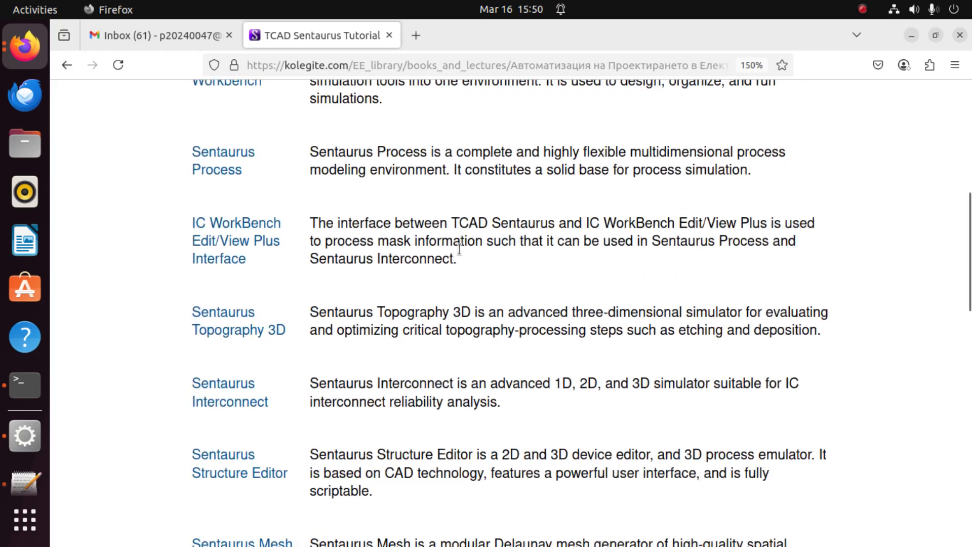
scroll(426, 246, up, 5)
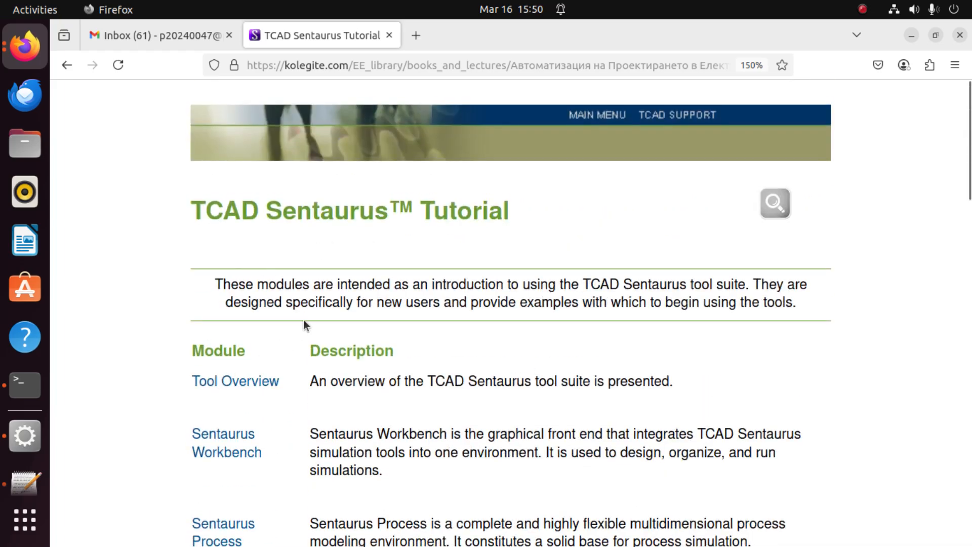
scroll(293, 414, down, 2)
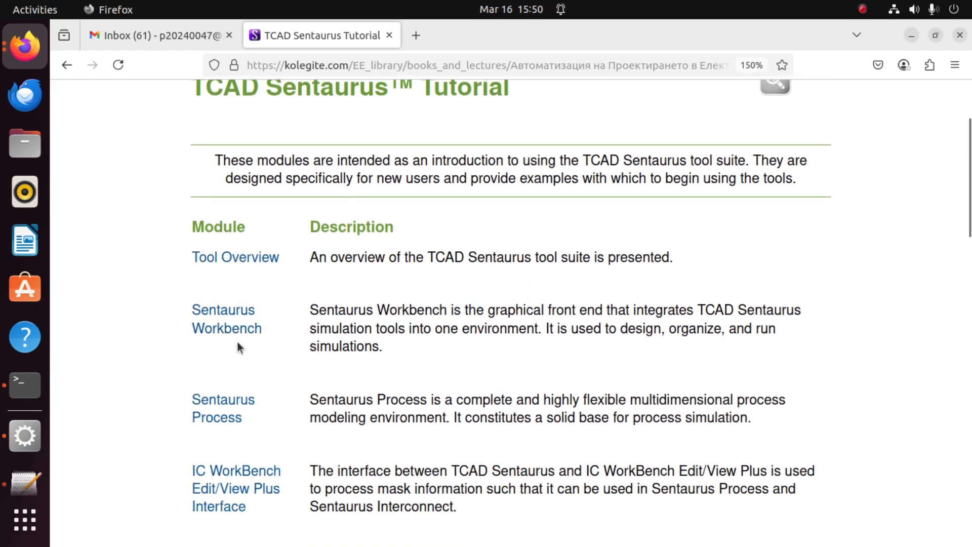
scroll(292, 383, down, 2)
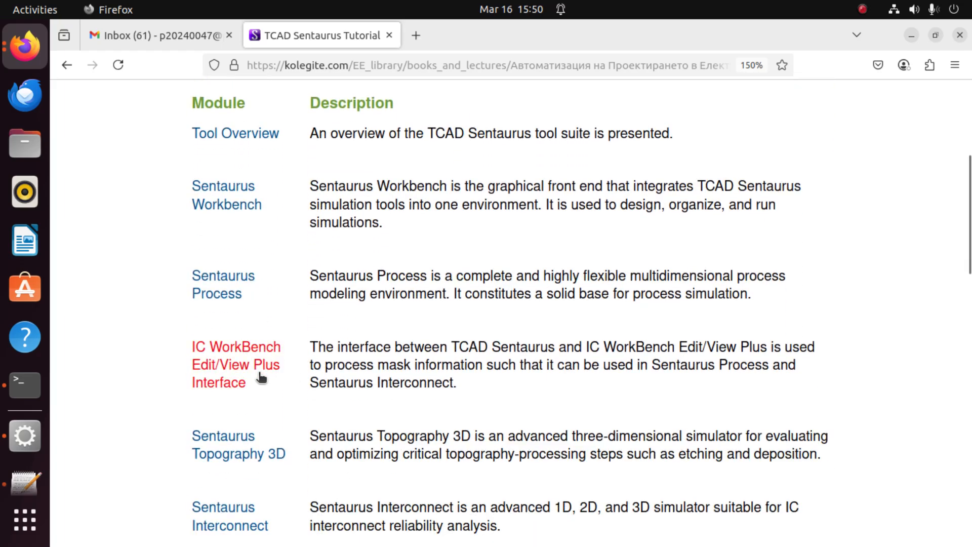
scroll(272, 382, down, 2)
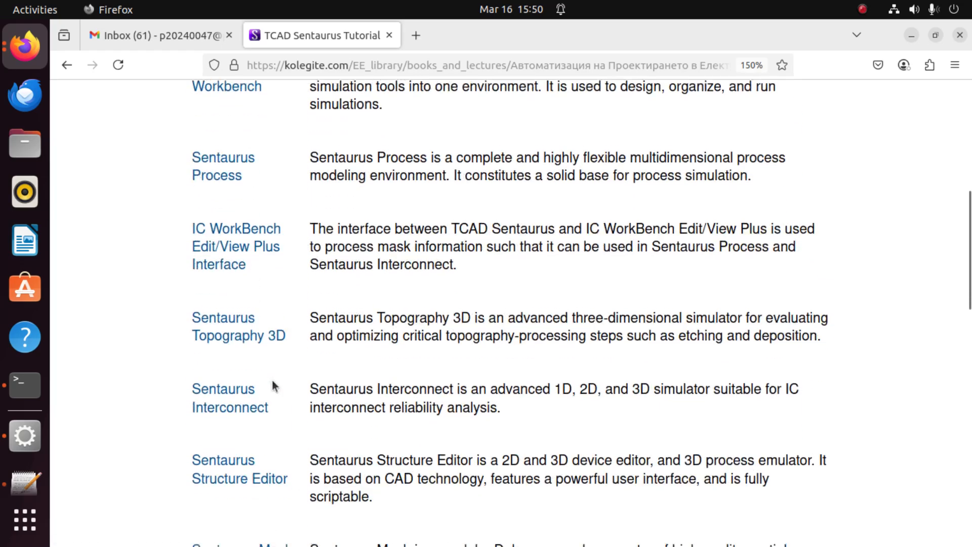
scroll(269, 414, down, 2)
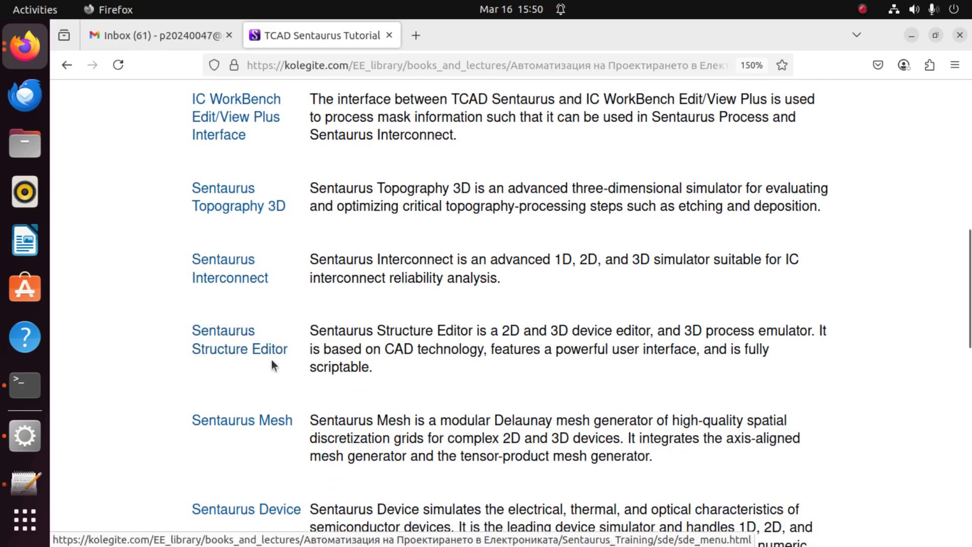
scroll(271, 361, down, 2)
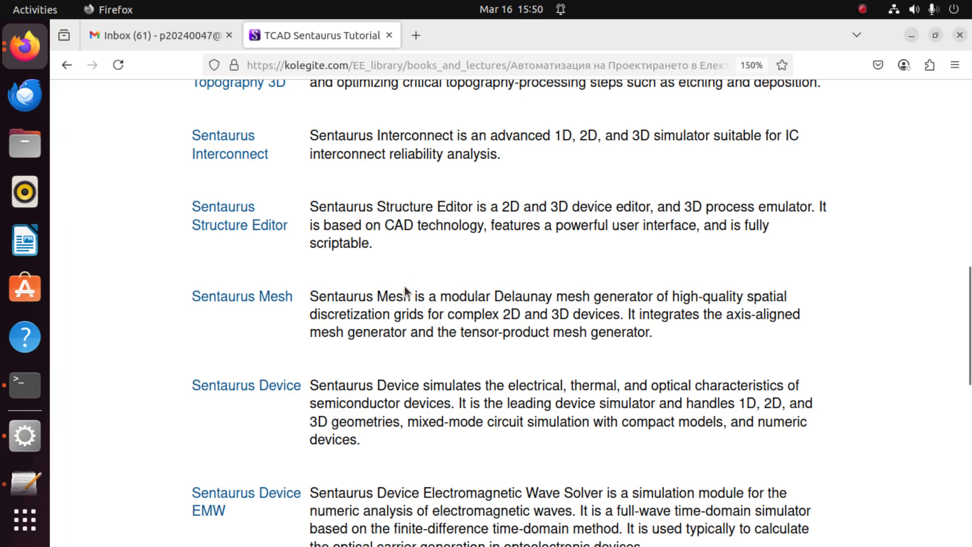
scroll(405, 287, down, 3)
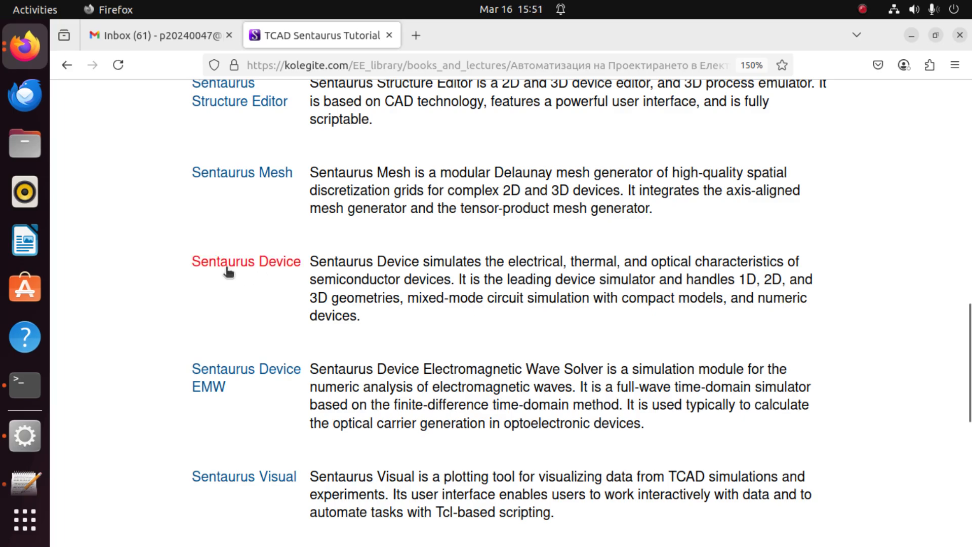
click(269, 267)
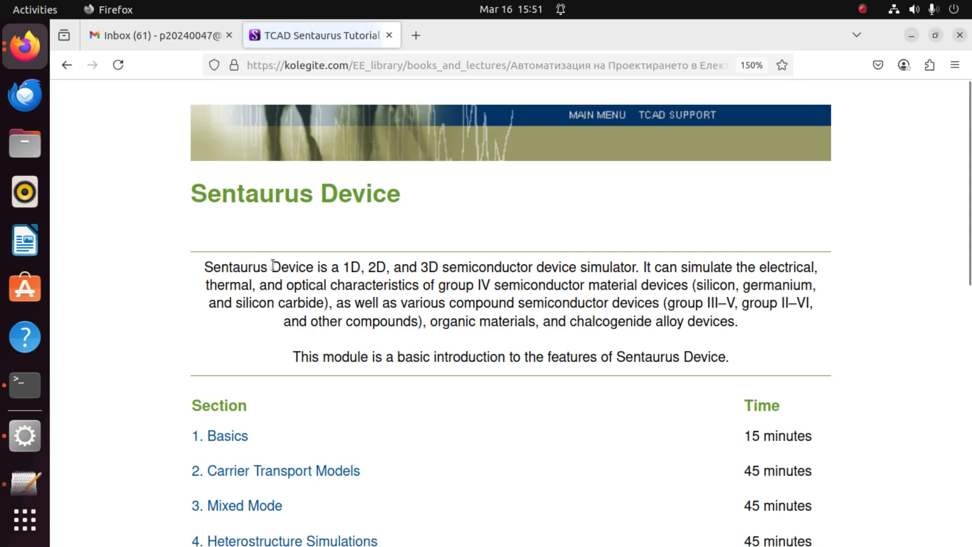
- Review the Sentaurus Device section list and open section 1, Basics
scroll(384, 298, down, 6)
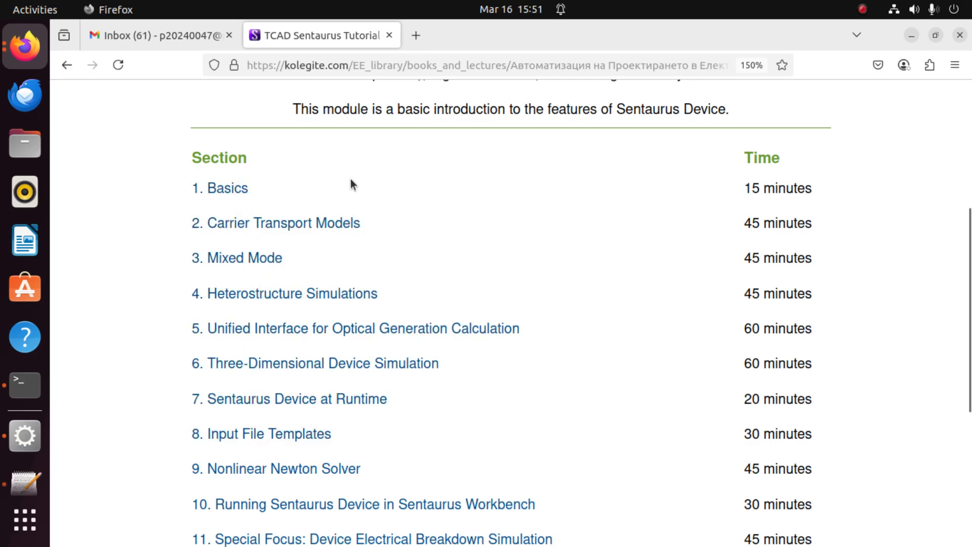
scroll(384, 177, up, 5)
scroll(303, 279, down, 2)
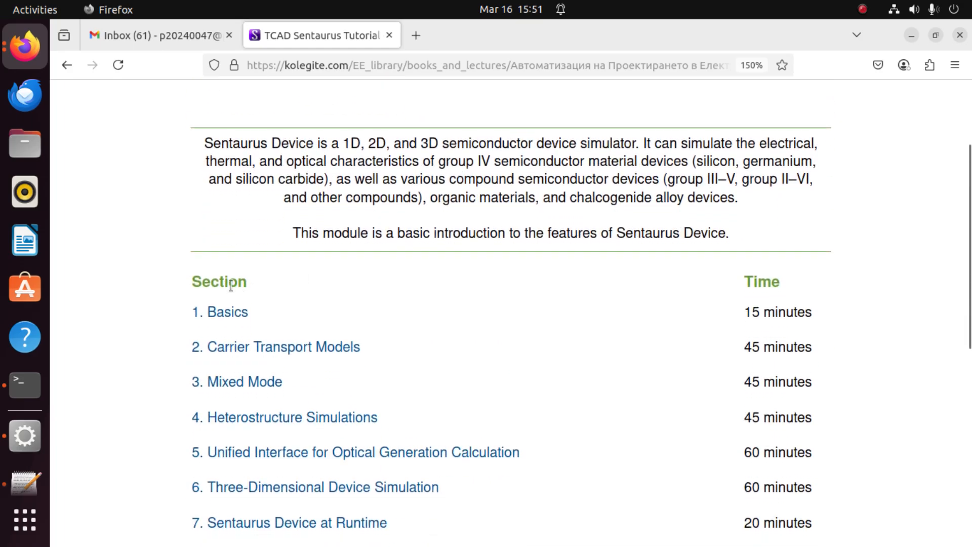
click(220, 319)
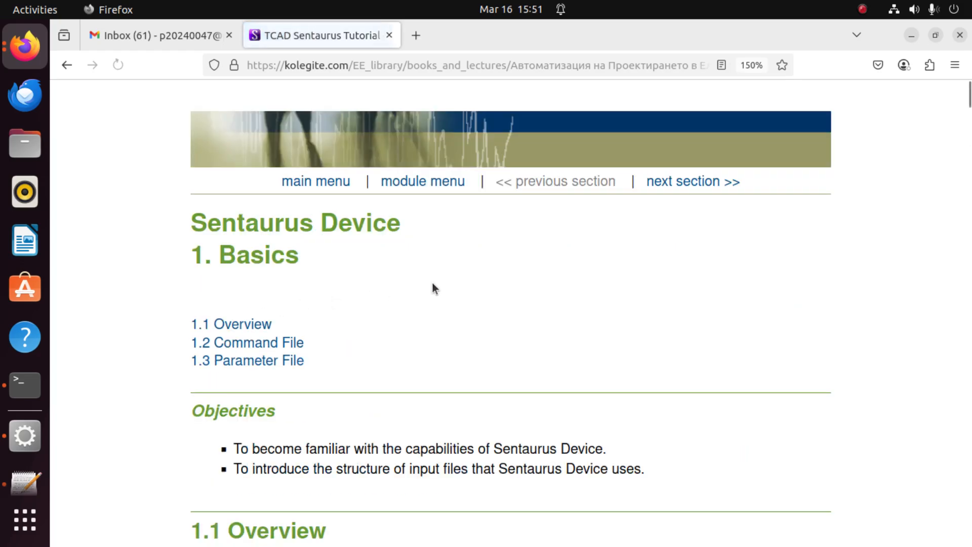
- Read the Basics page from the overview through the command file structure, examining the File section and the Electrode section examples
scroll(425, 298, down, 3)
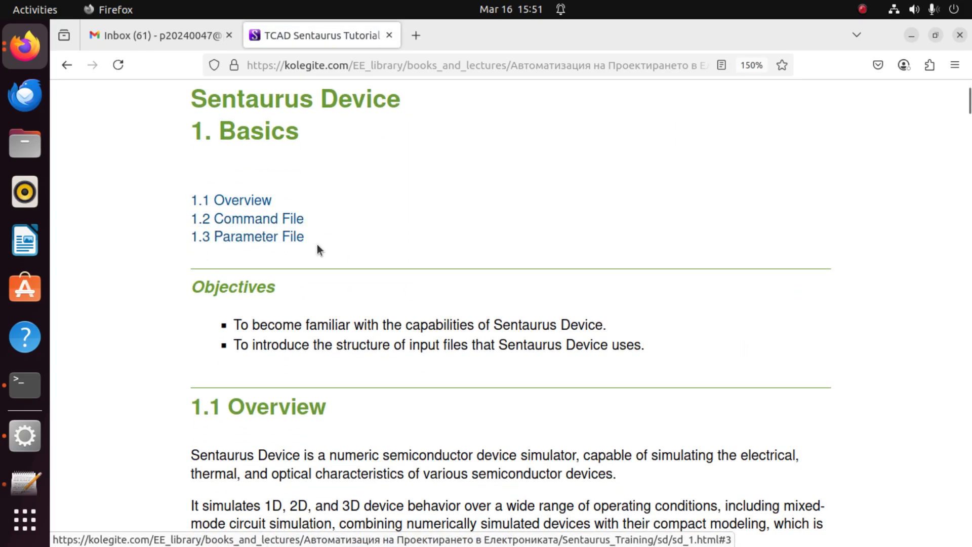
scroll(317, 244, down, 1)
scroll(319, 256, down, 5)
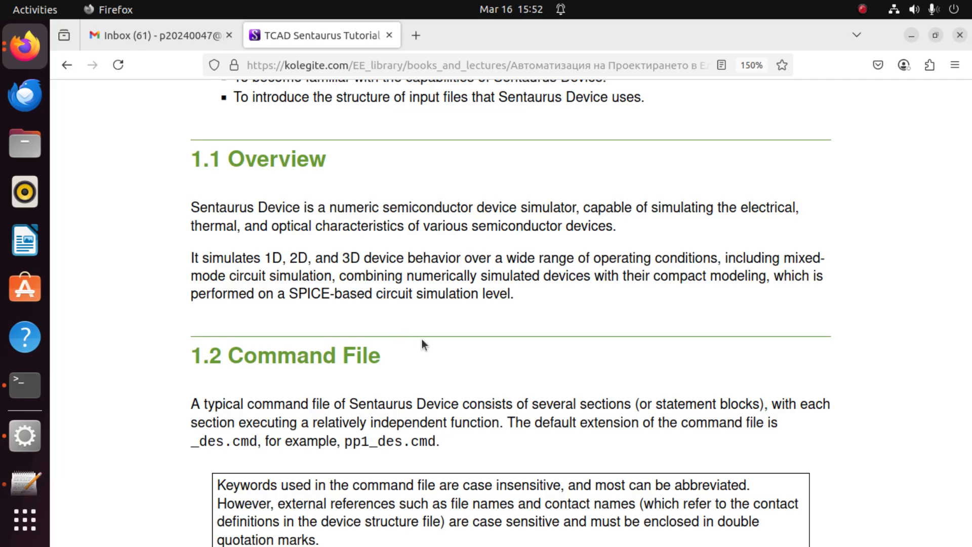
scroll(425, 344, down, 5)
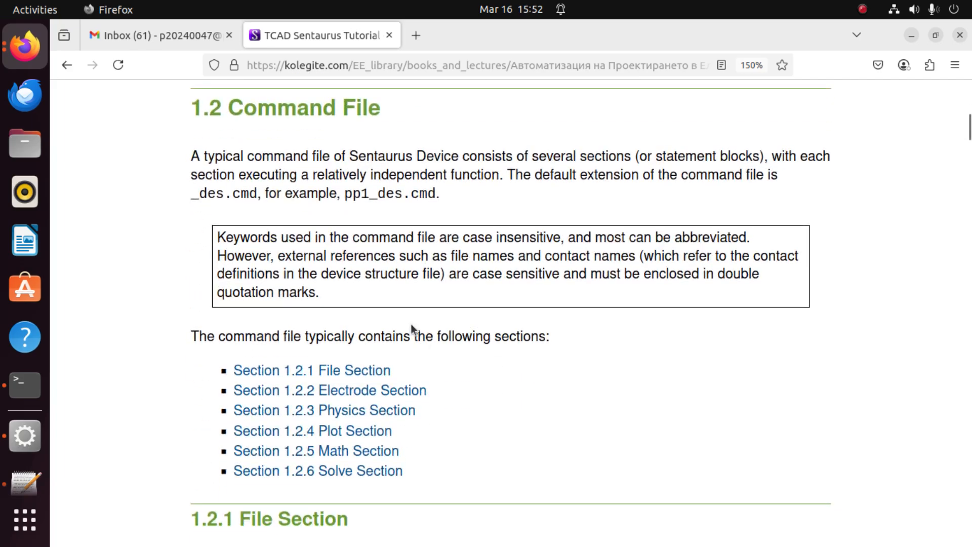
scroll(481, 331, down, 2)
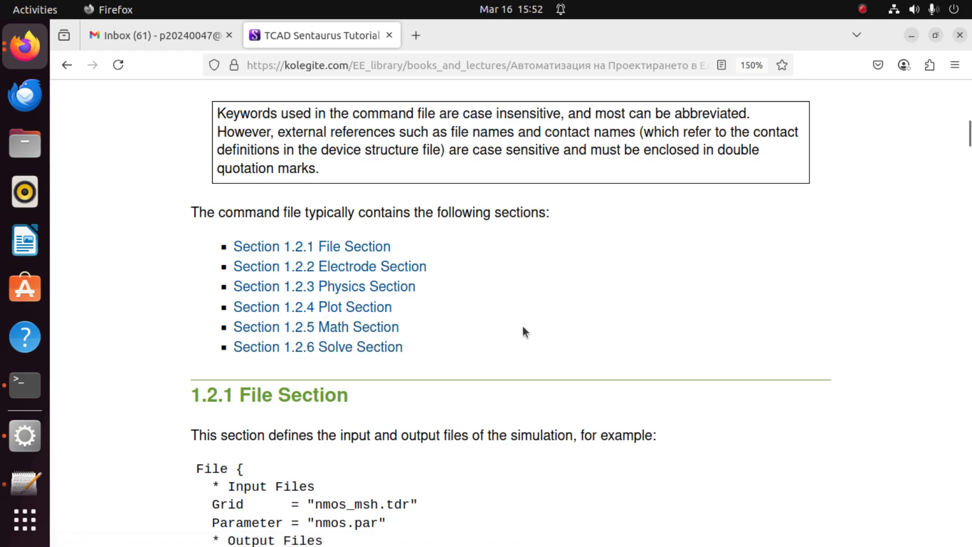
scroll(522, 326, down, 5)
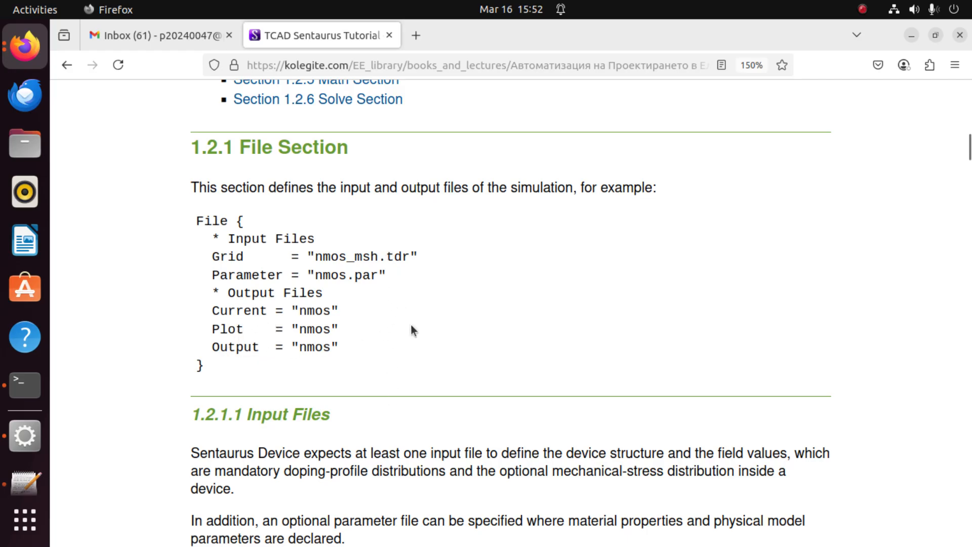
scroll(429, 288, down, 10)
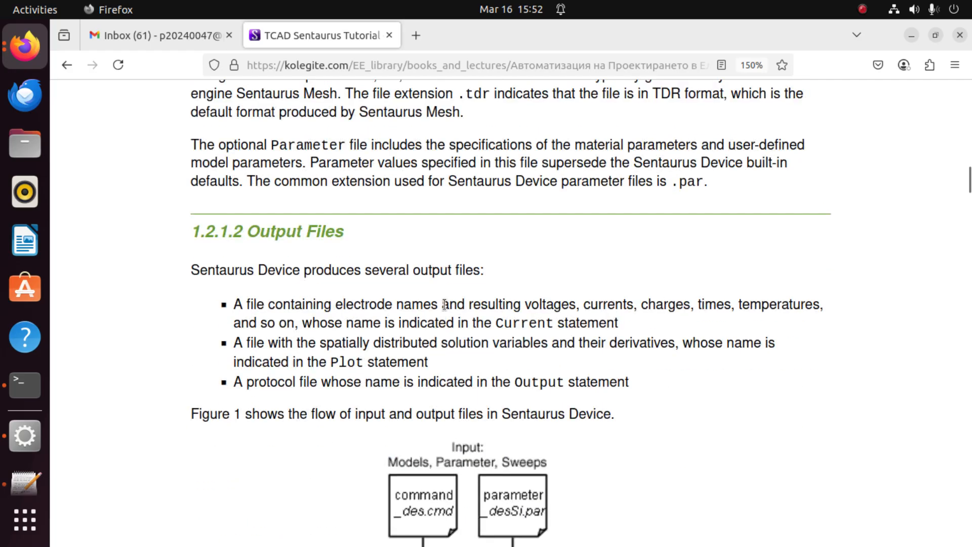
scroll(445, 304, down, 10)
scroll(445, 304, down, 3)
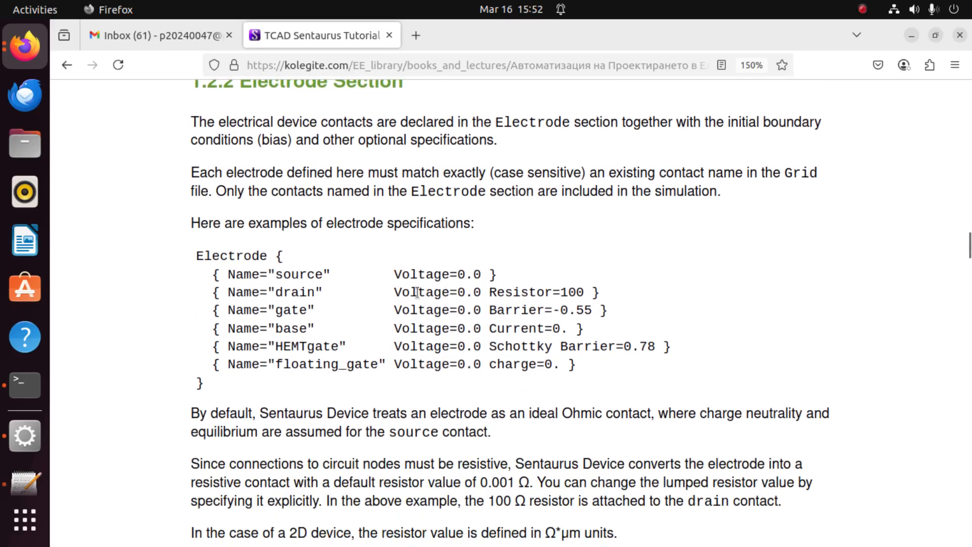
- Read the Electrode section's explanation and the Physics section's global, materialwise and regionwise model declarations on the Basics page
scroll(401, 174, up, 3)
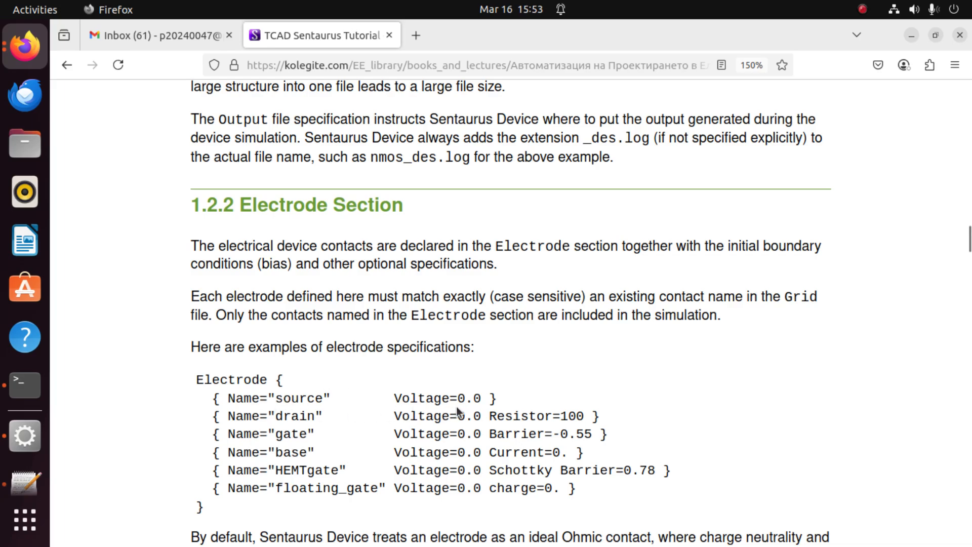
scroll(443, 408, down, 10)
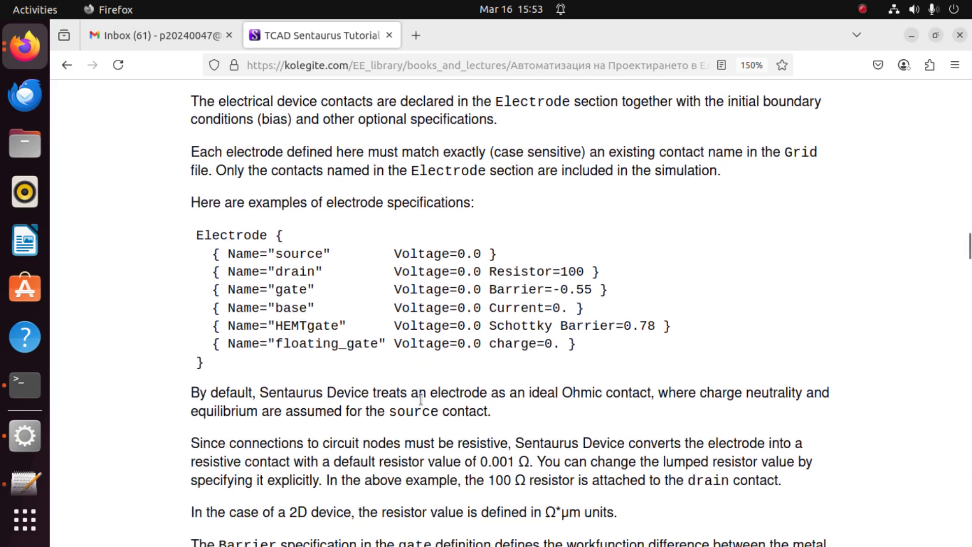
scroll(421, 402, down, 5)
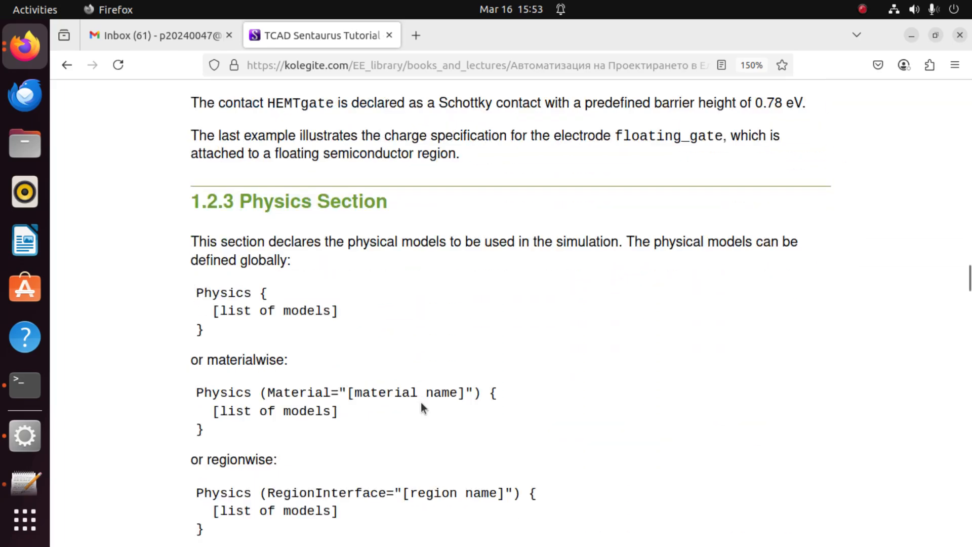
scroll(378, 342, down, 3)
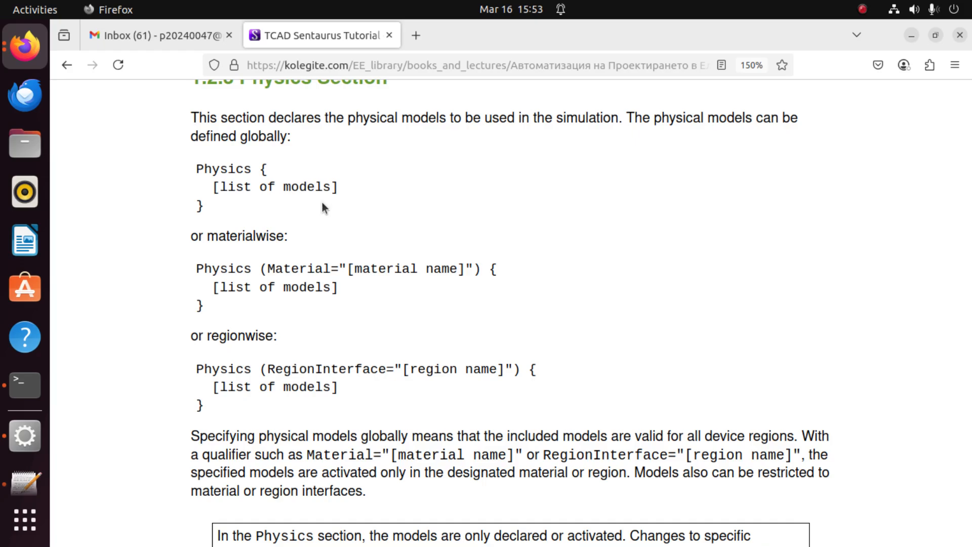
- Return to the Sentaurus Device module's section list and open section 2, Carrier Transport Models
scroll(387, 340, up, 15)
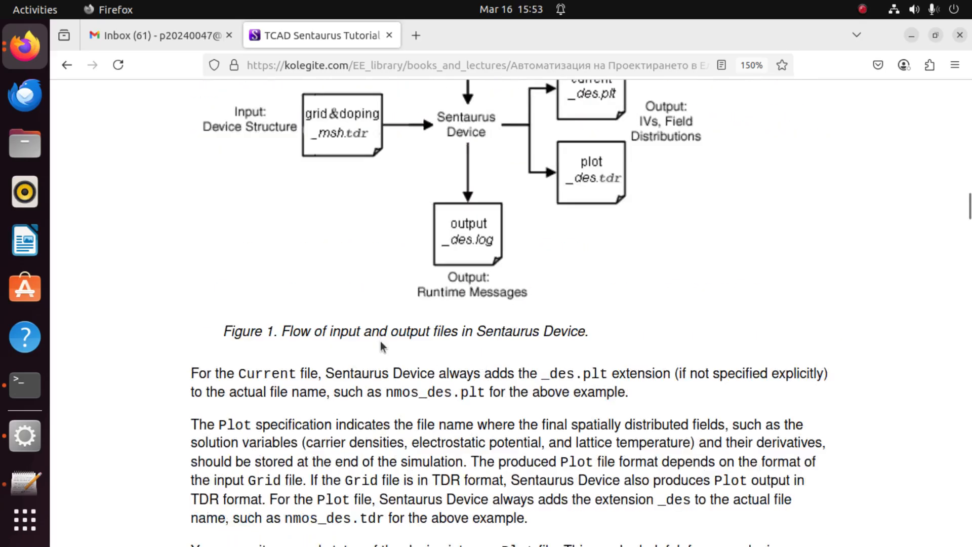
scroll(385, 350, up, 10)
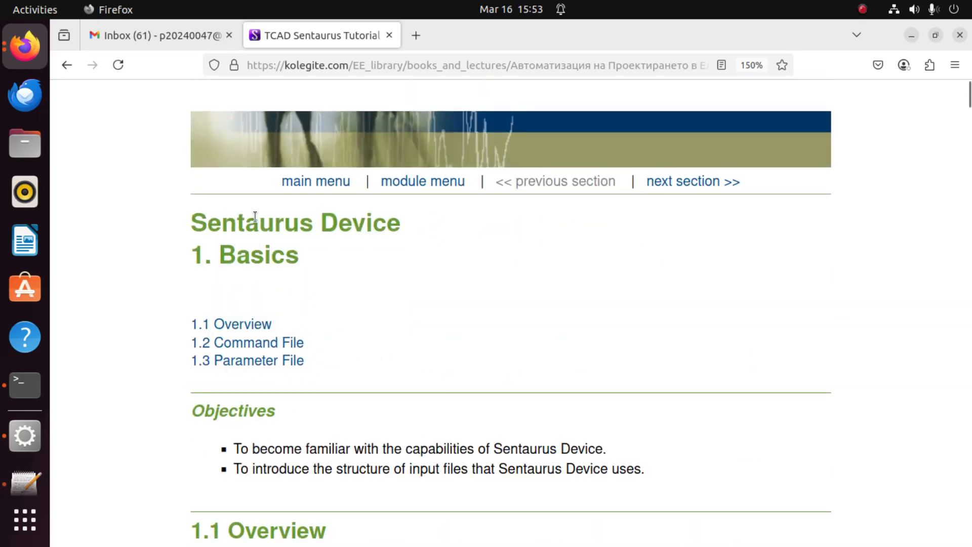
click(414, 186)
scroll(275, 370, down, 5)
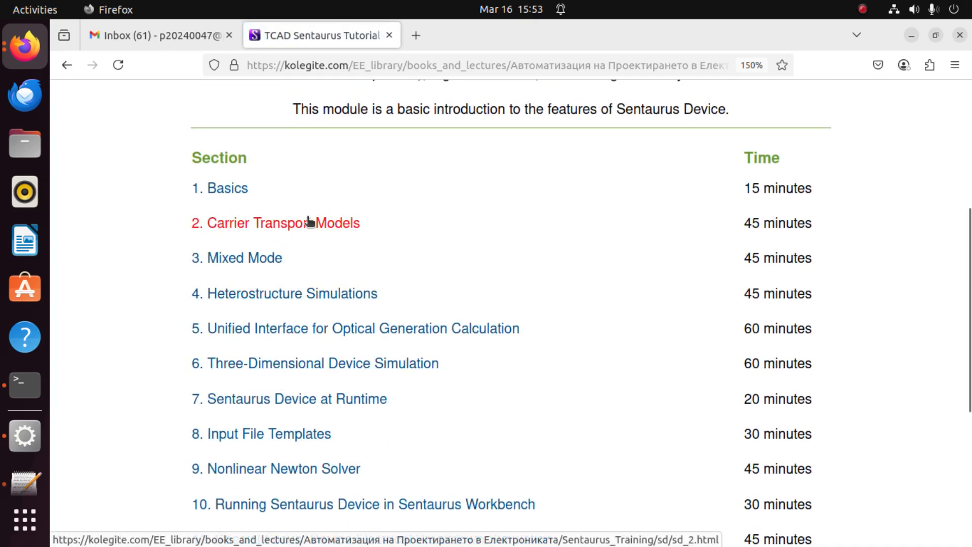
click(318, 223)
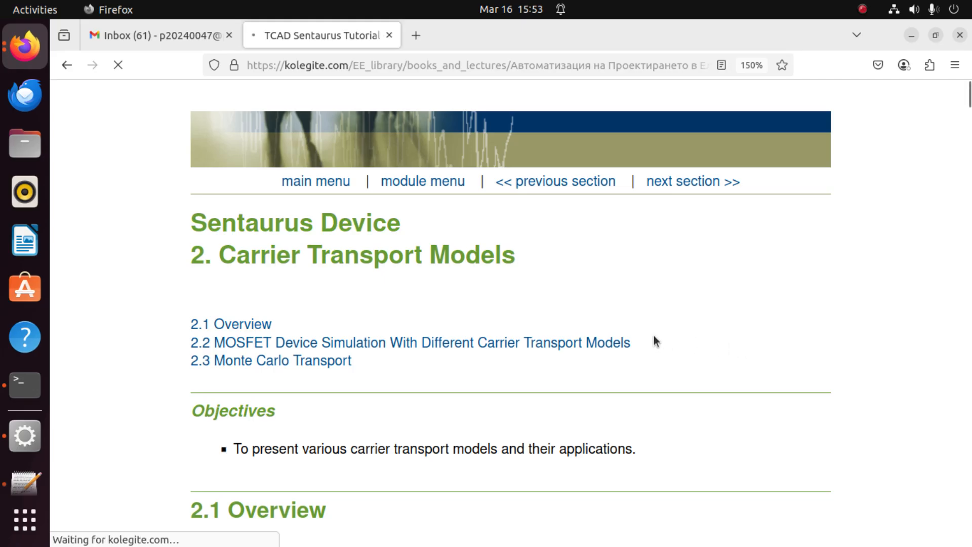
- Read the MOSFET transport model descriptions, examining the drift-diffusion Physics and Solve examples and the thermodynamic model's Physics and Thermode examples
scroll(571, 333, down, 20)
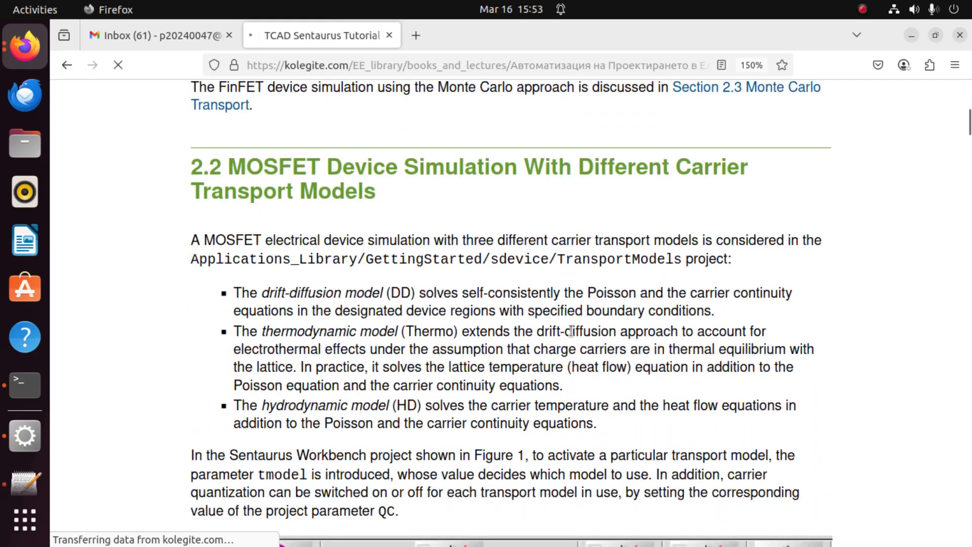
scroll(571, 333, down, 7)
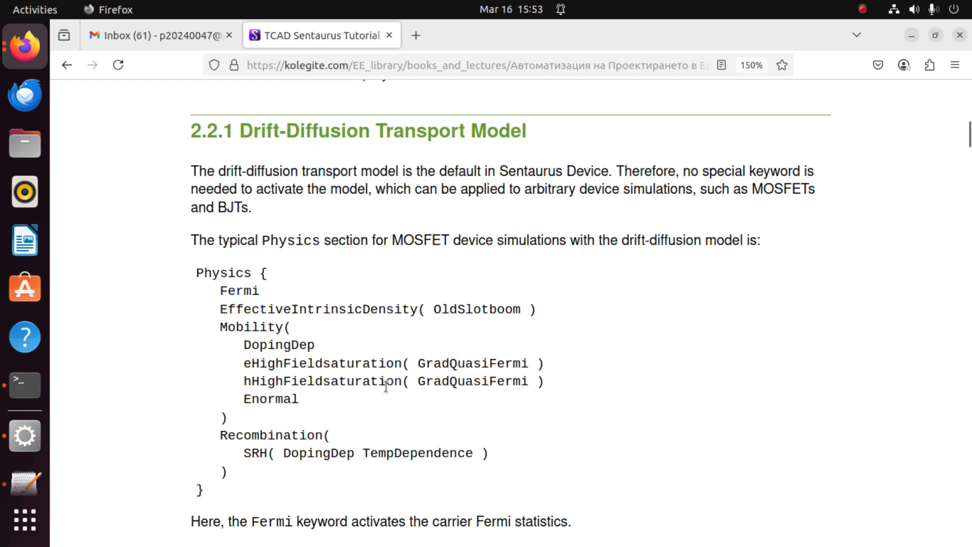
scroll(327, 411, down, 3)
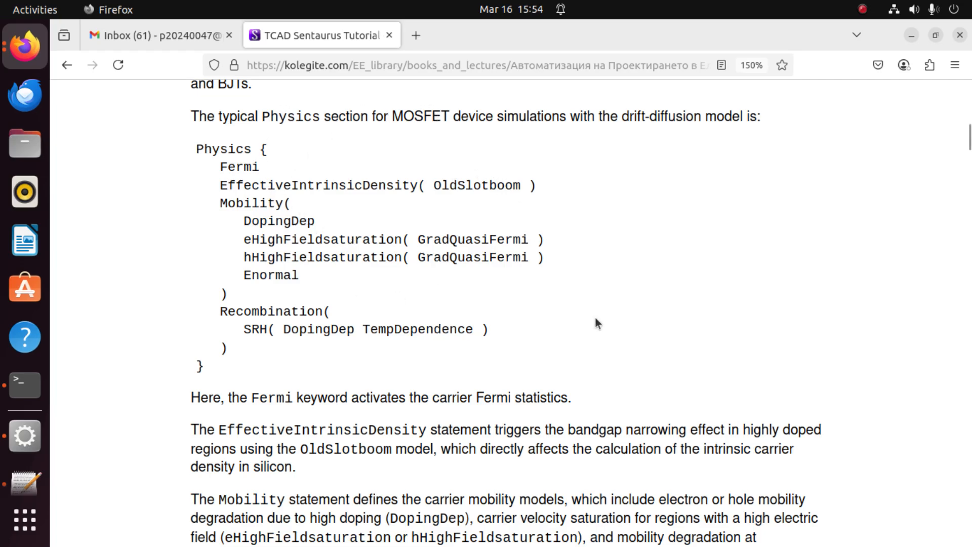
scroll(557, 319, down, 5)
scroll(502, 335, down, 2)
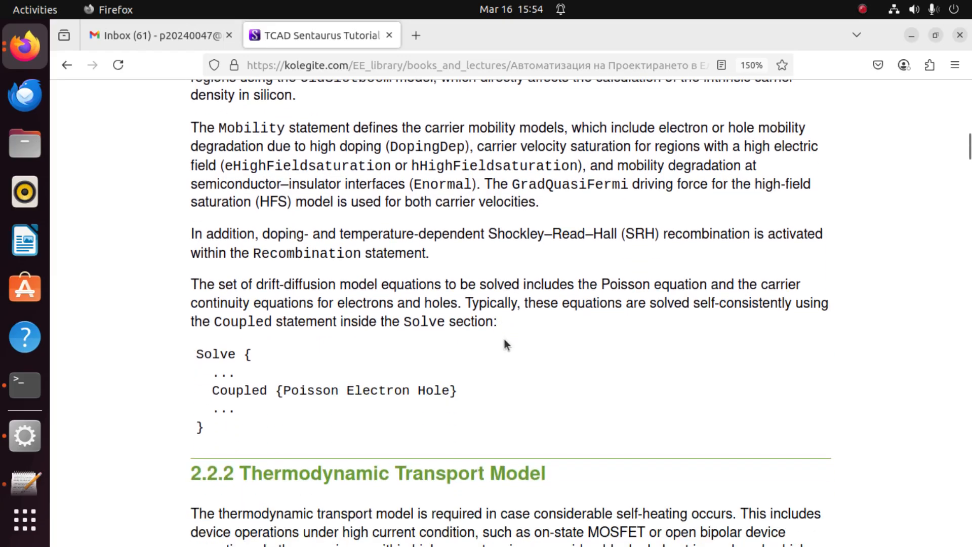
scroll(504, 343, down, 5)
scroll(505, 347, down, 3)
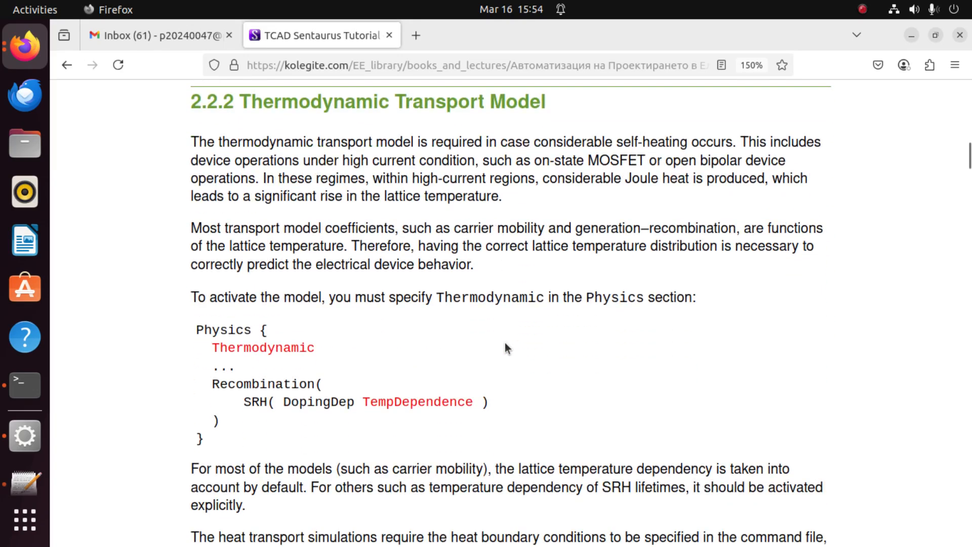
scroll(597, 377, down, 3)
scroll(590, 400, down, 5)
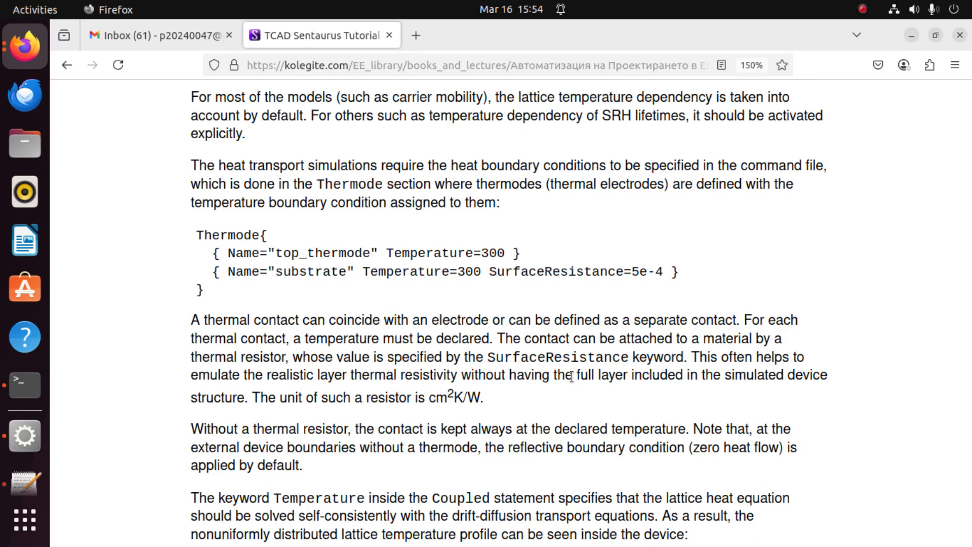
scroll(571, 377, up, 14)
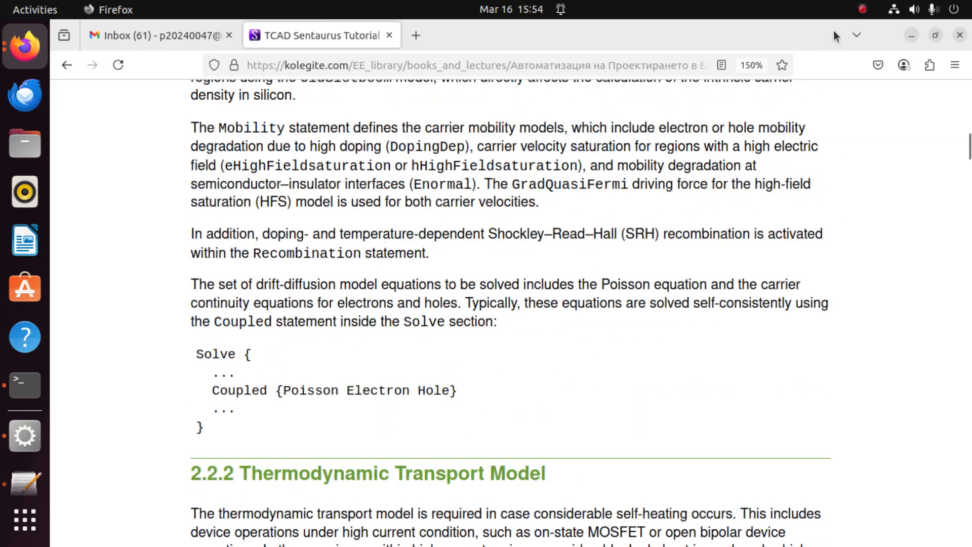
click(861, 9)
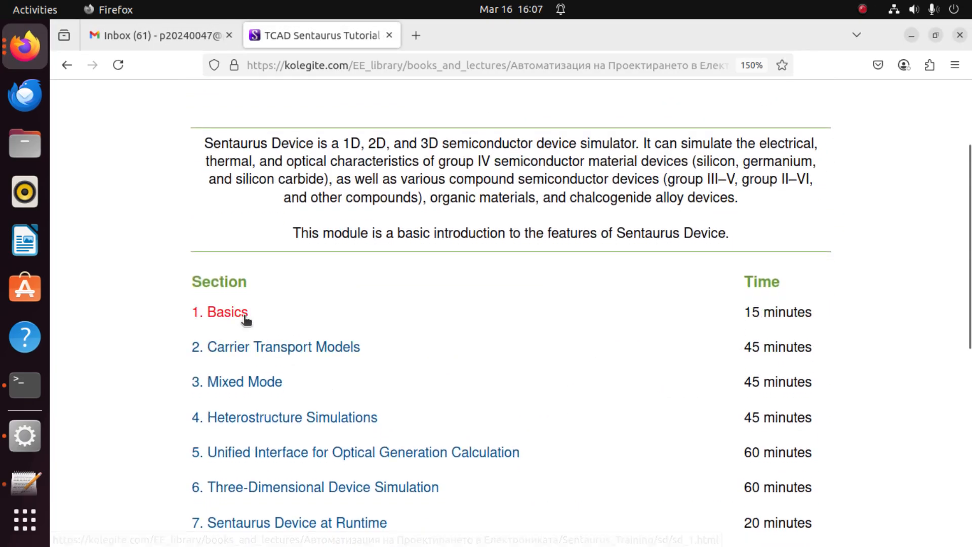
- Open section 1, Basics, of the Sentaurus Device module and review the command file's section list and File section example
click(246, 320)
scroll(371, 326, down, 2)
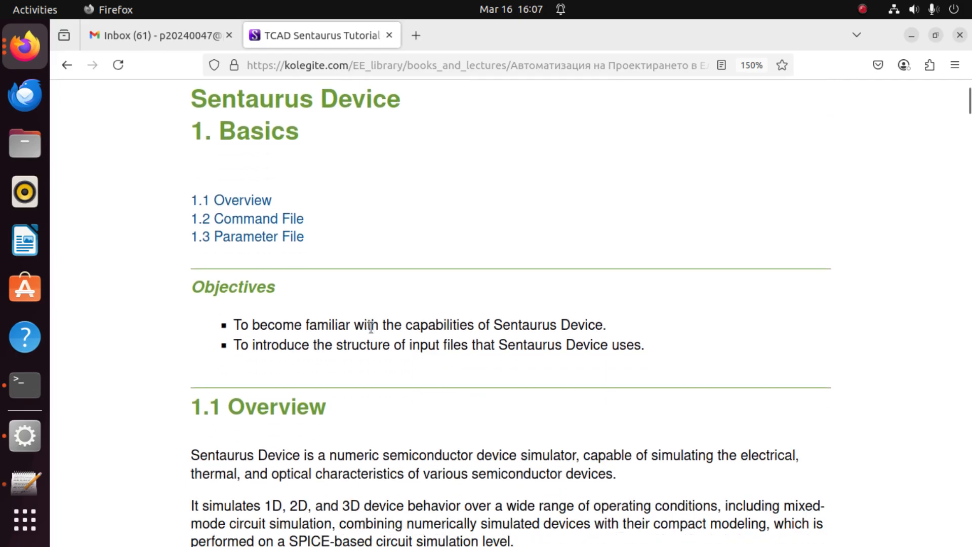
scroll(371, 327, down, 15)
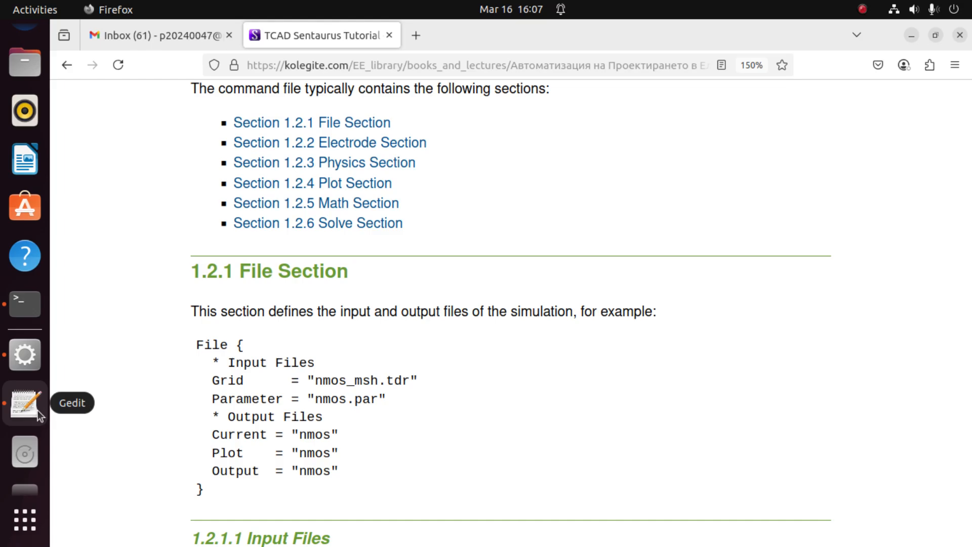
- Switch to Gedit and write an Electrode{ } block with blank lines between its braces in sdevice_des.cmd
click(40, 416)
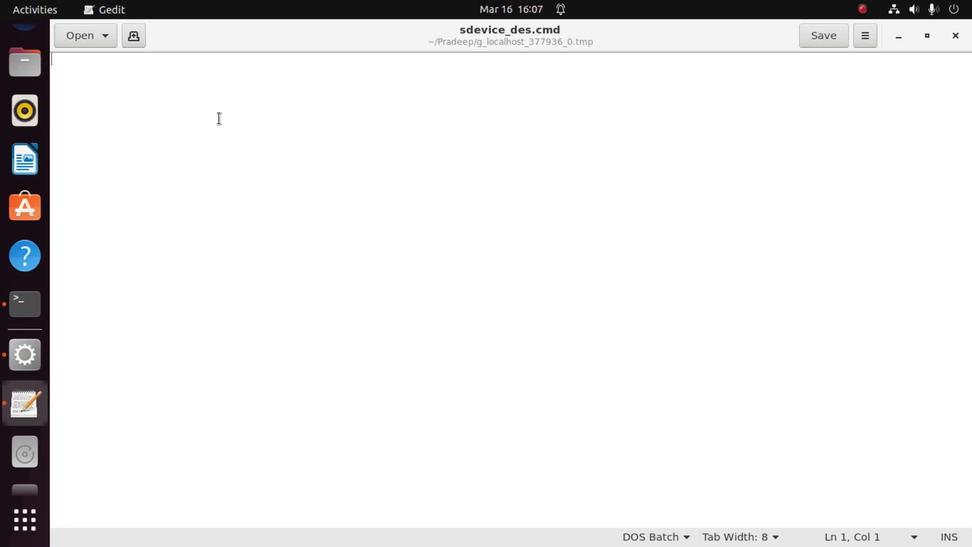
text(El)
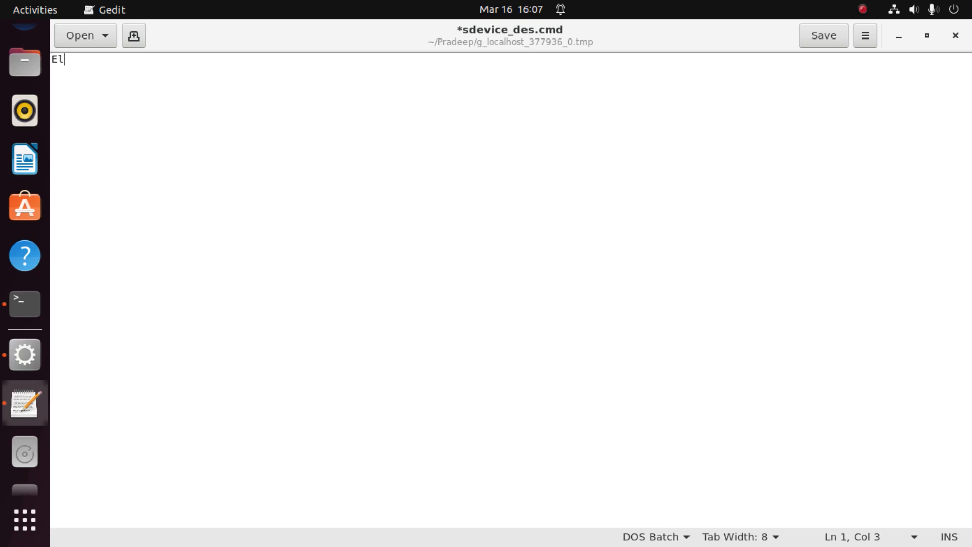
text(ectrode)
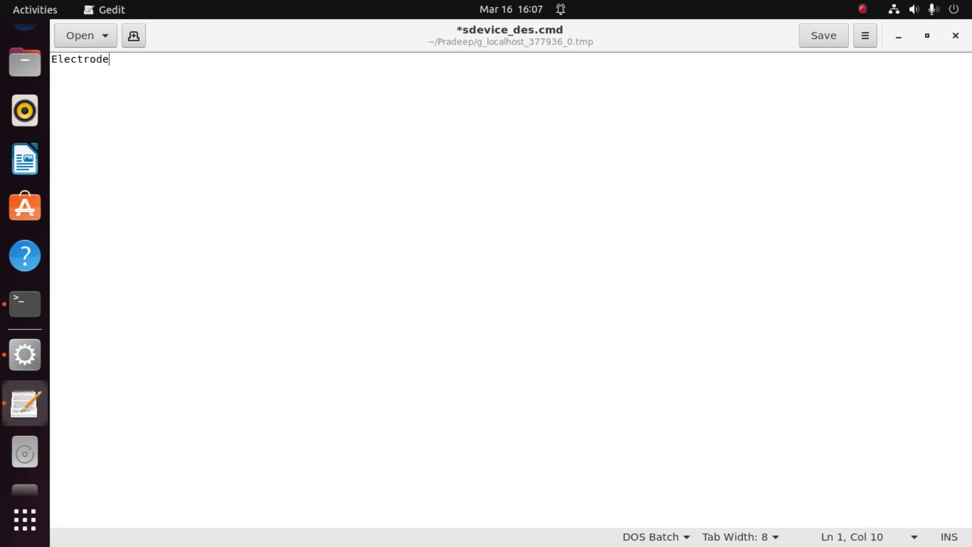
text({)
text(})
key(Left)
key(Return)
key(Return)
key(Return)
key(Return)
key(Return)
key(Up)
key(Up)
key(Up)
key(Up)
key(Down)
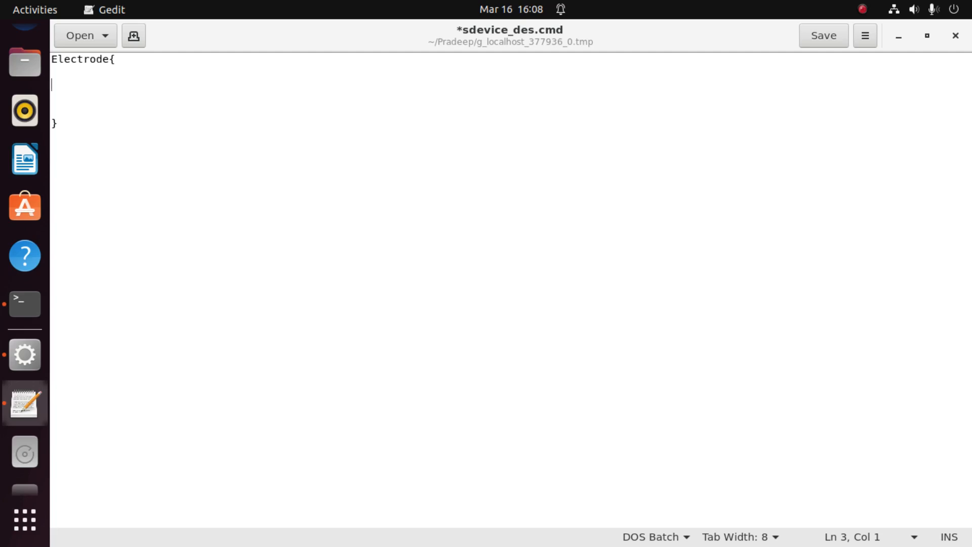
- Add a contact entry {Name= "" Voltage=0} inside the Electrode block, leaving the name empty
text({})
key(Left)
text(Name= "")
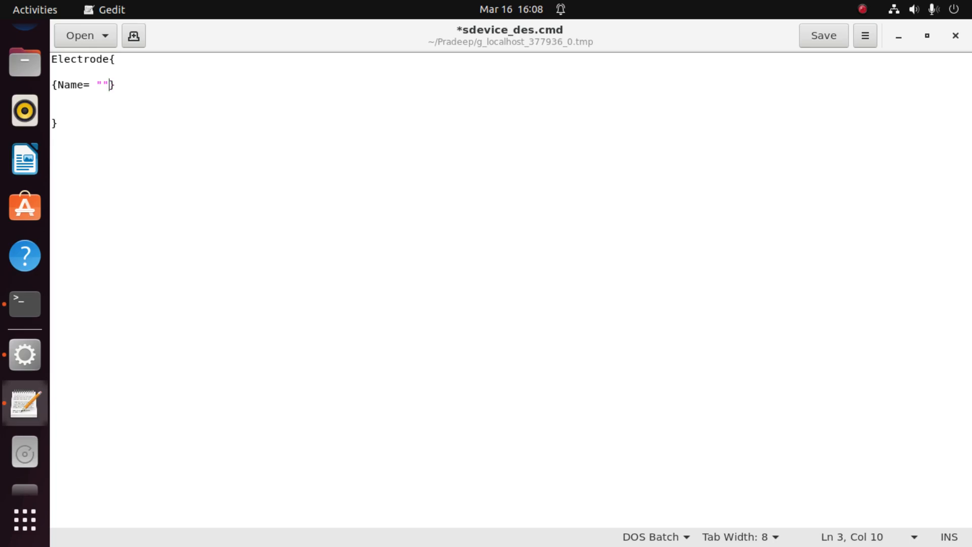
text( Voltage=0)
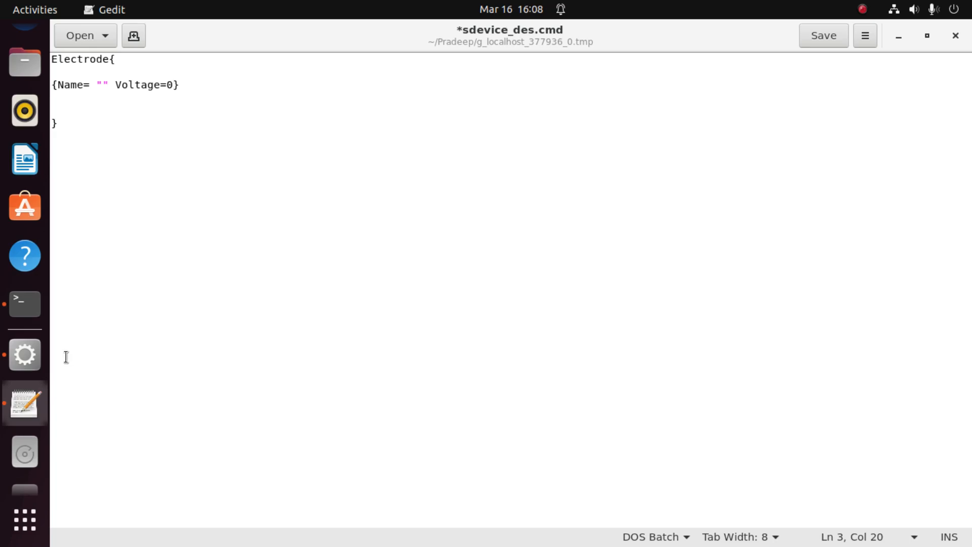
- Switch to Sentaurus Workbench and visualize the SDE node's n1_msh.tdr file in a new Sentaurus Visual instance
click(26, 362)
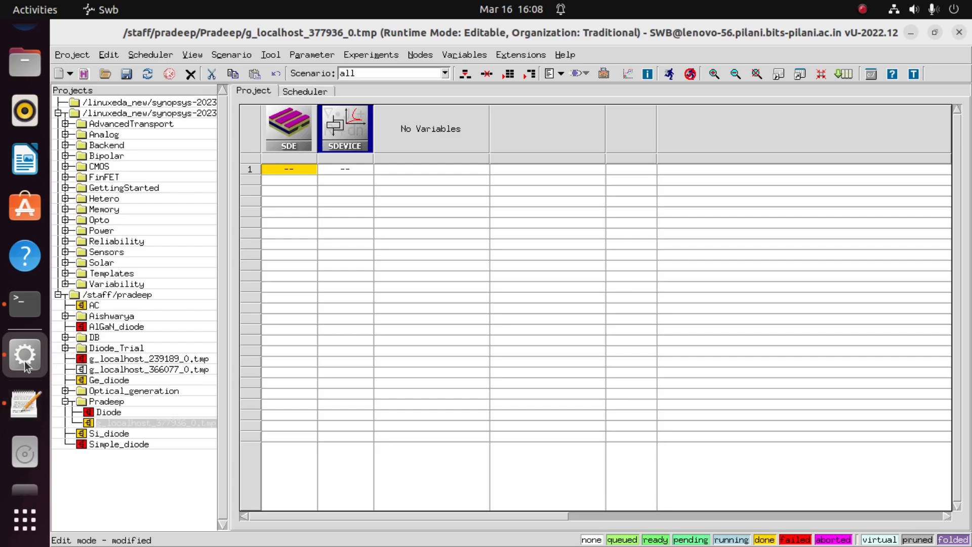
right_click(285, 169)
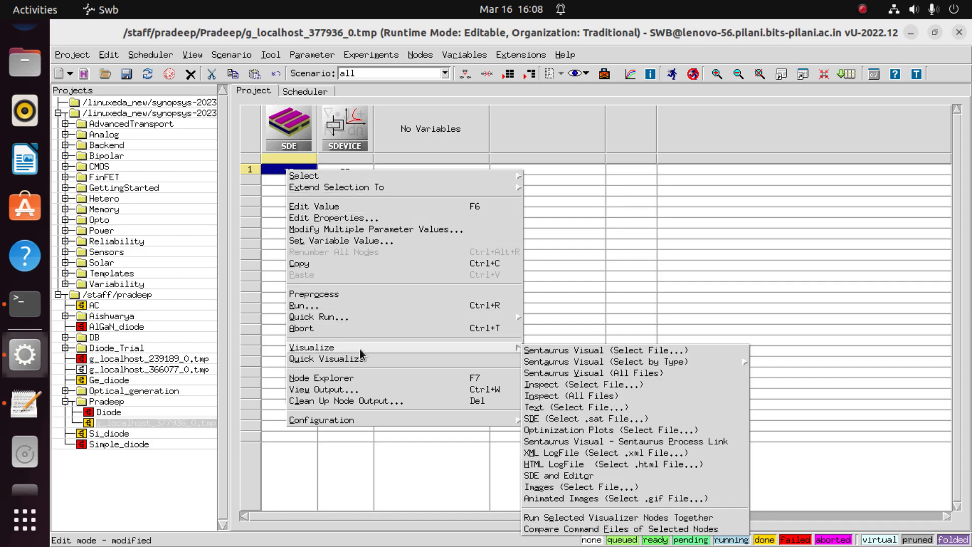
click(542, 350)
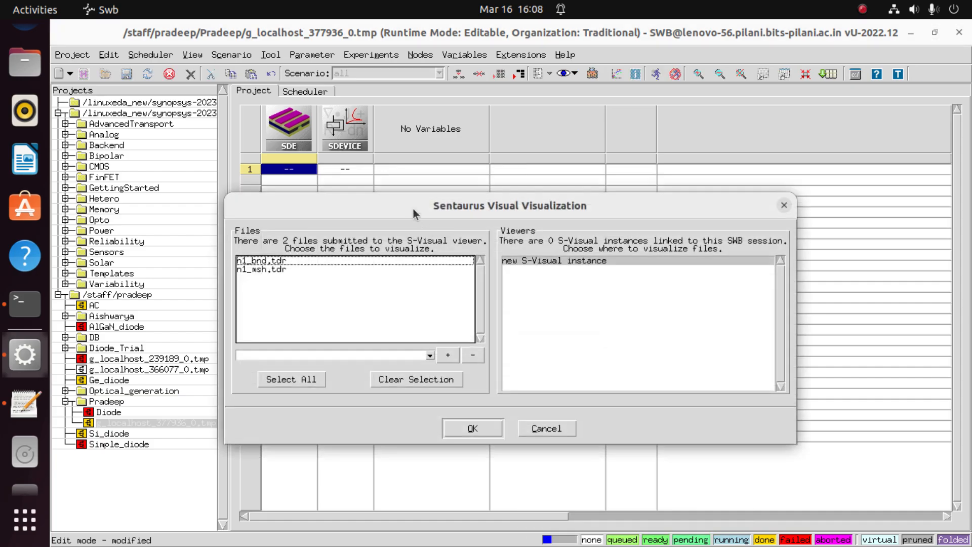
click(318, 271)
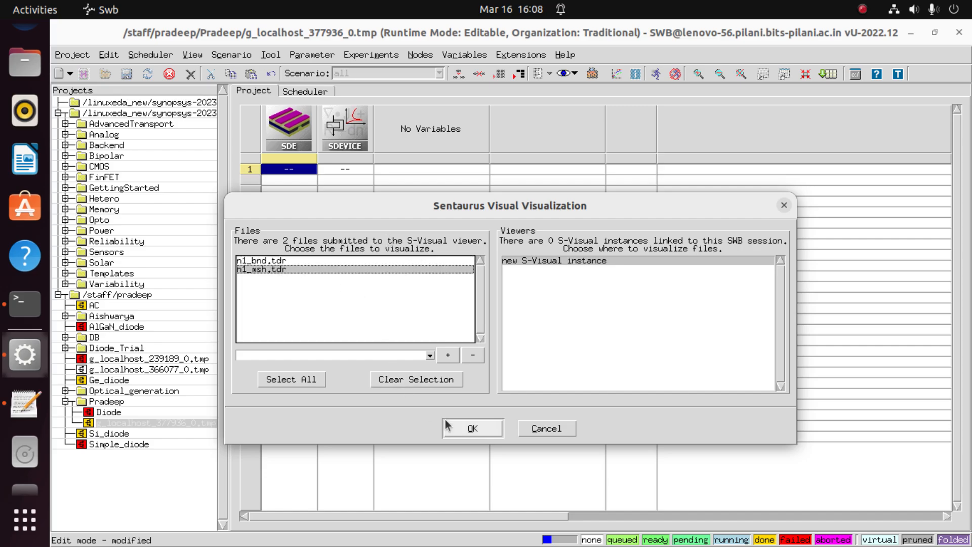
click(456, 427)
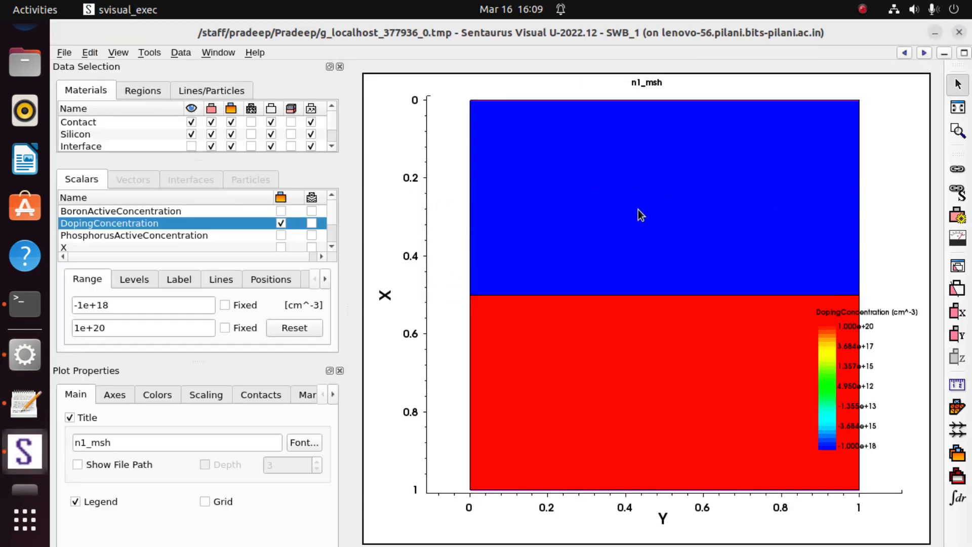
- Look up the contact names among the structure's lines and particles, and minimize the Sentaurus Visual window
click(220, 92)
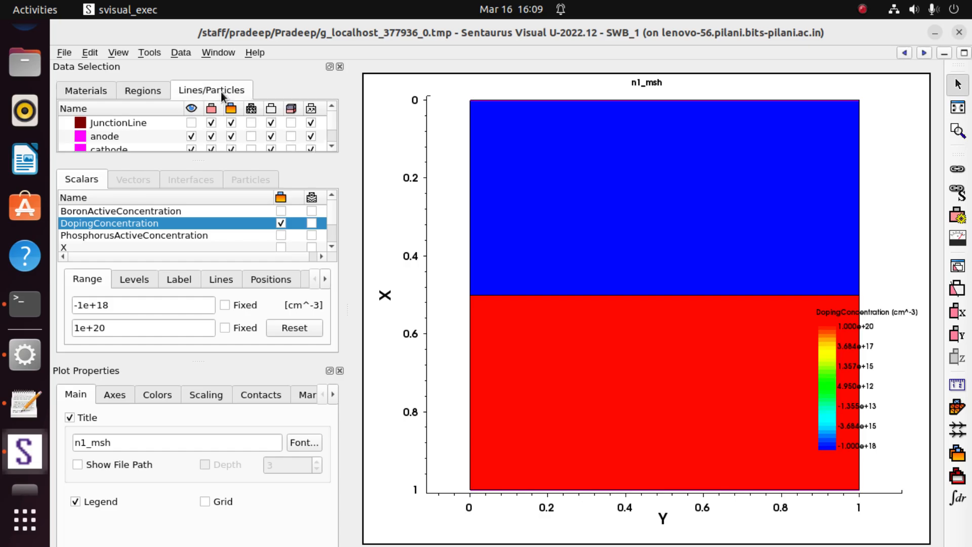
click(332, 147)
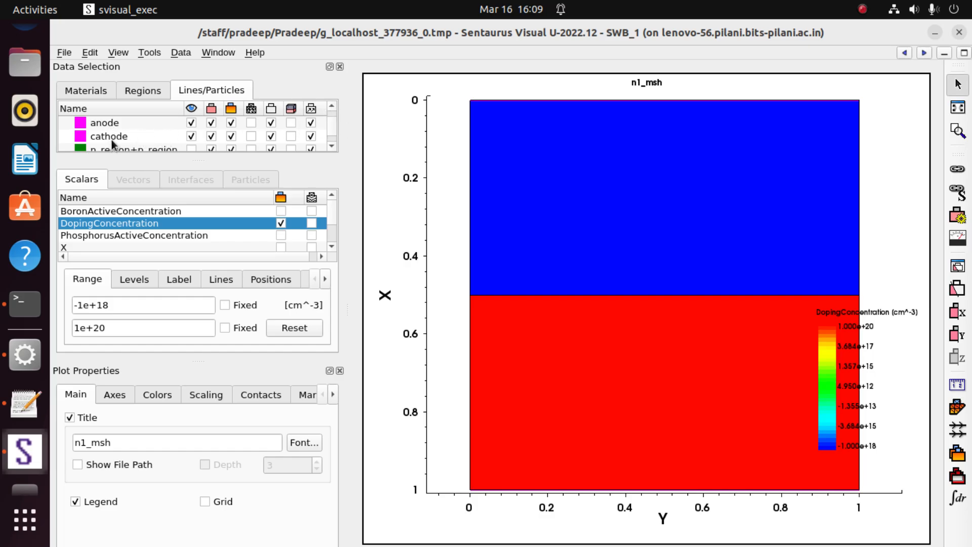
scroll(144, 136, down, 1)
scroll(143, 135, up, 2)
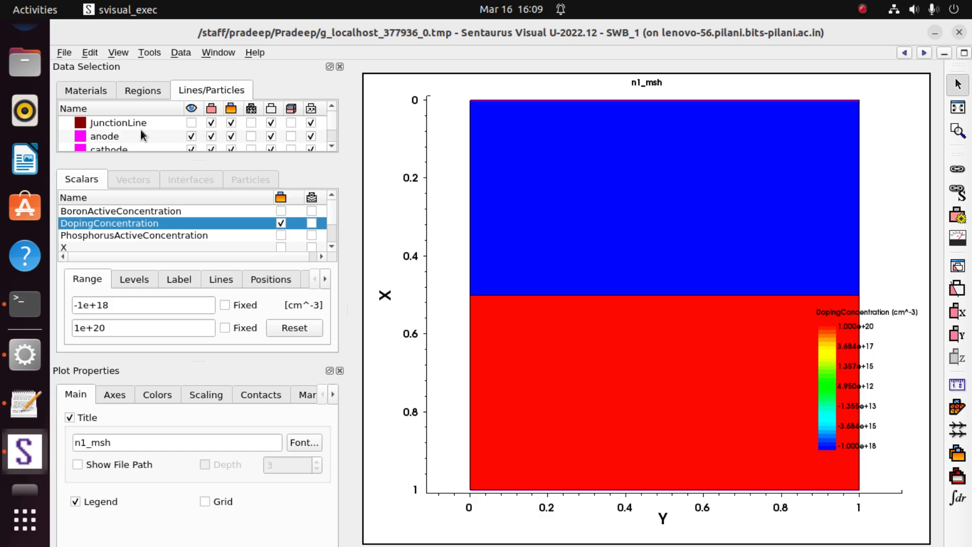
scroll(142, 136, down, 2)
scroll(141, 135, up, 2)
click(935, 32)
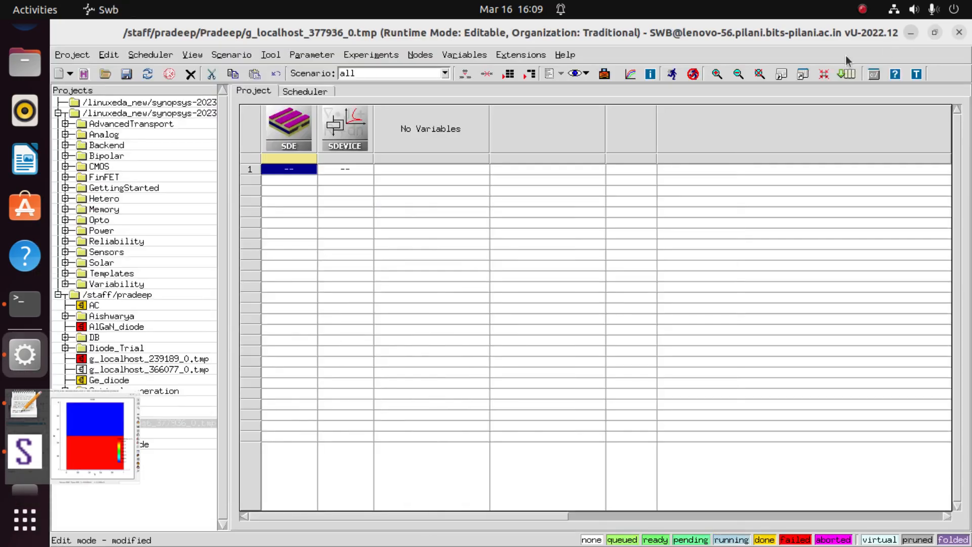
- Switch to Gedit and enter anode as the name of the contact in the Electrode block
click(30, 406)
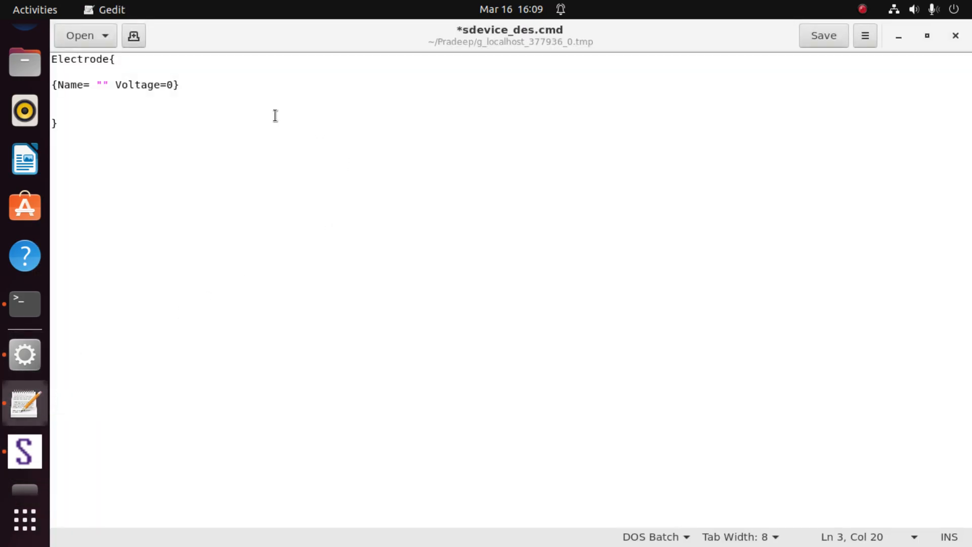
click(102, 85)
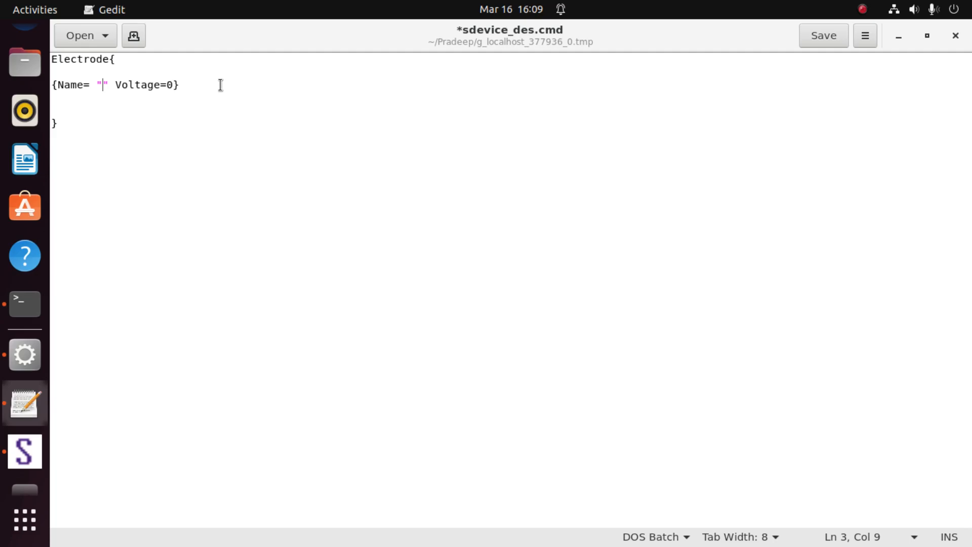
text(anode)
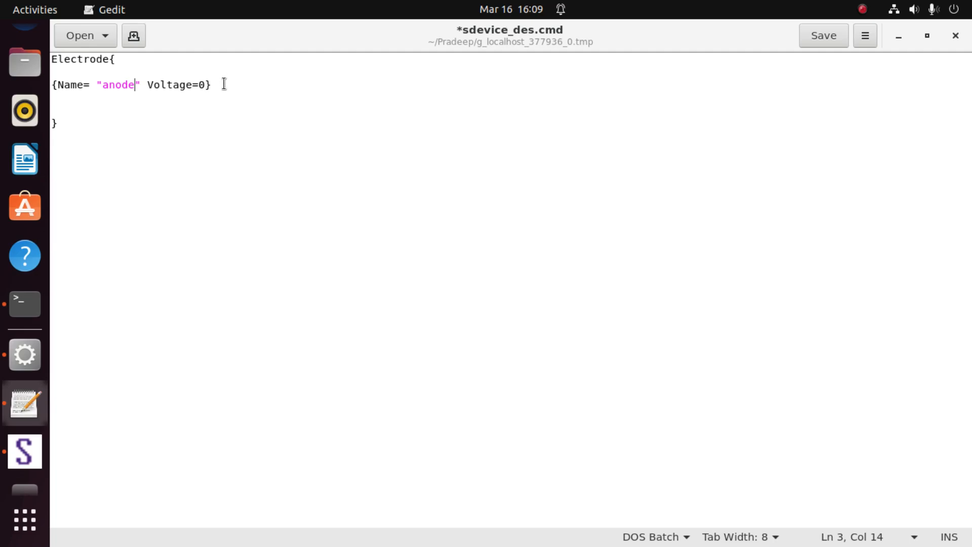
- Duplicate the anode entry on the following line of the Electrode block and rename the copy cathode
drag(223, 84, 52, 85)
key(ctrl+c)
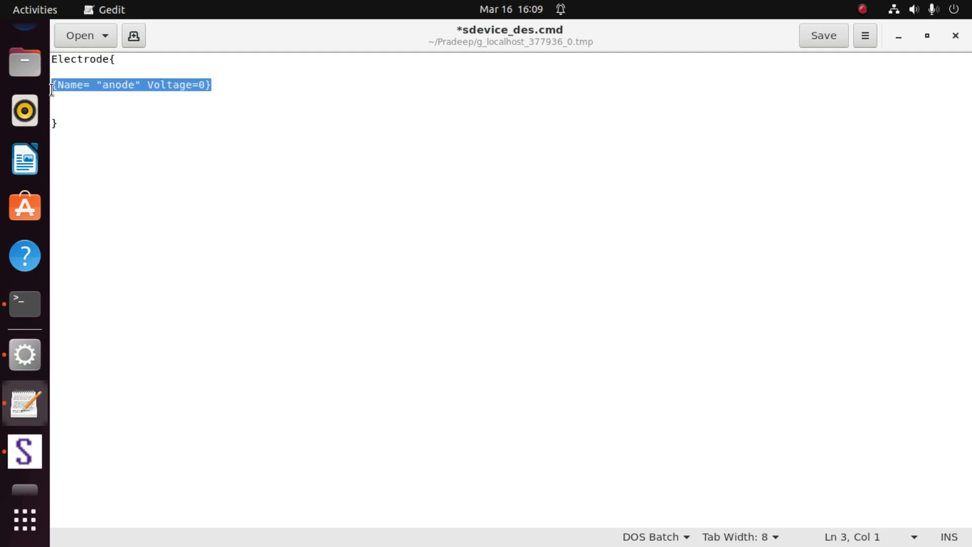
click(174, 102)
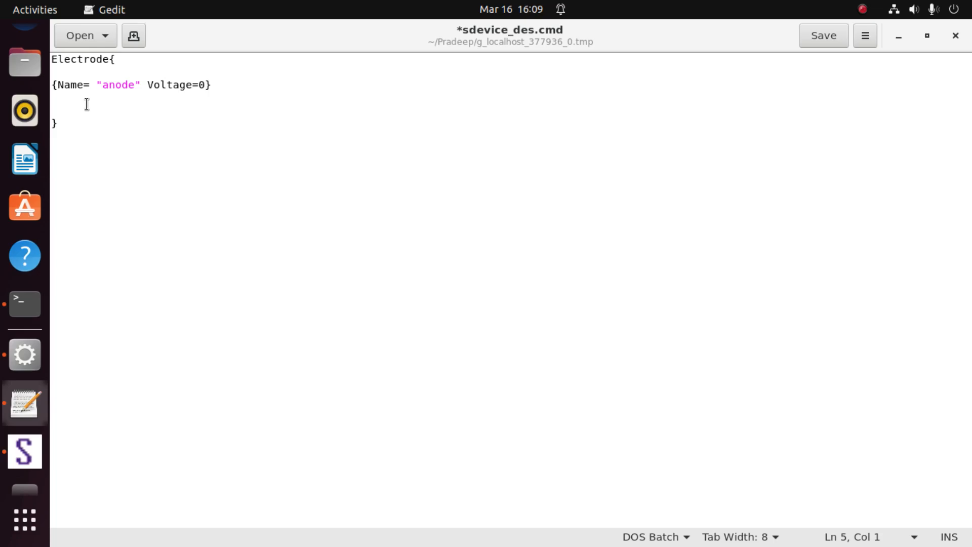
key(ctrl+v)
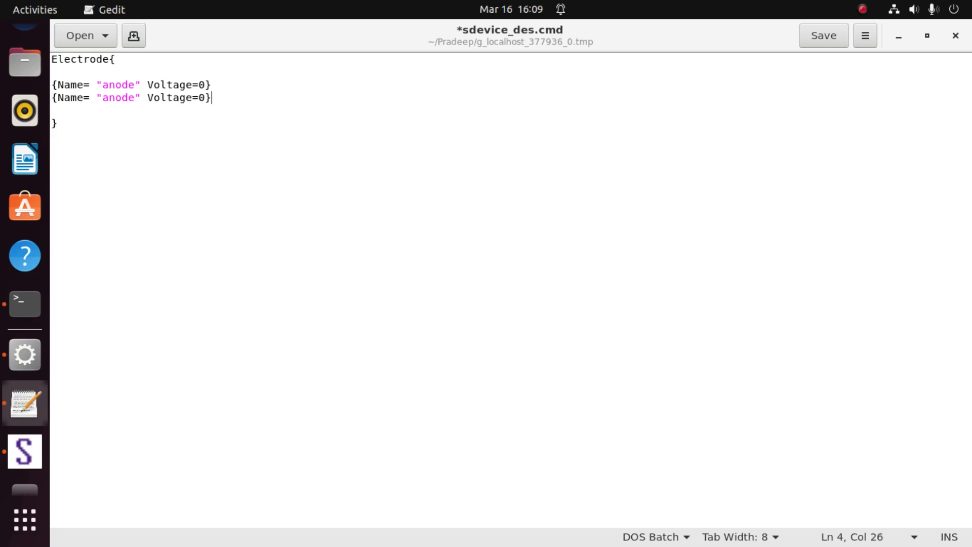
click(115, 97)
key(BackSpace)
key(BackSpace)
key(BackSpace)
key(BackSpace)
key(BackSpace)
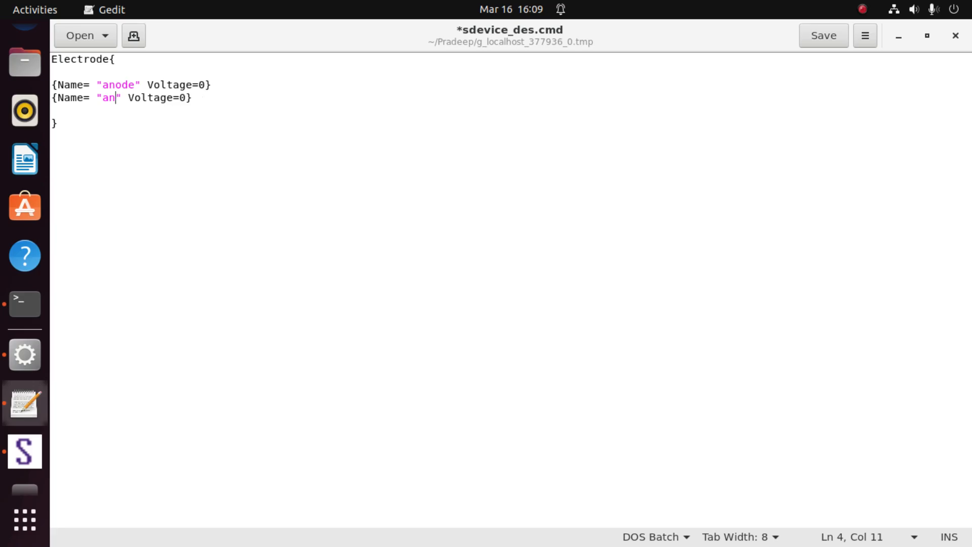
text(c)
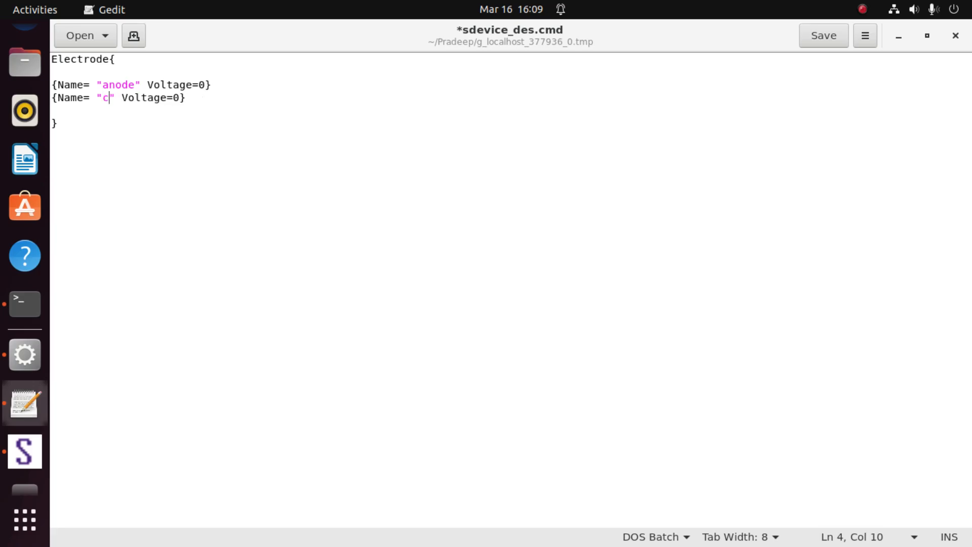
text(athod)
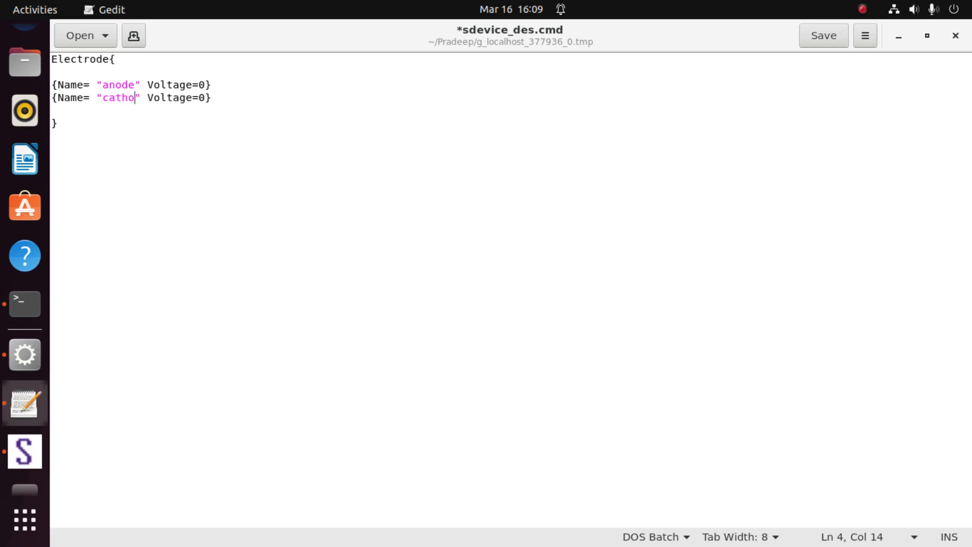
text(e)
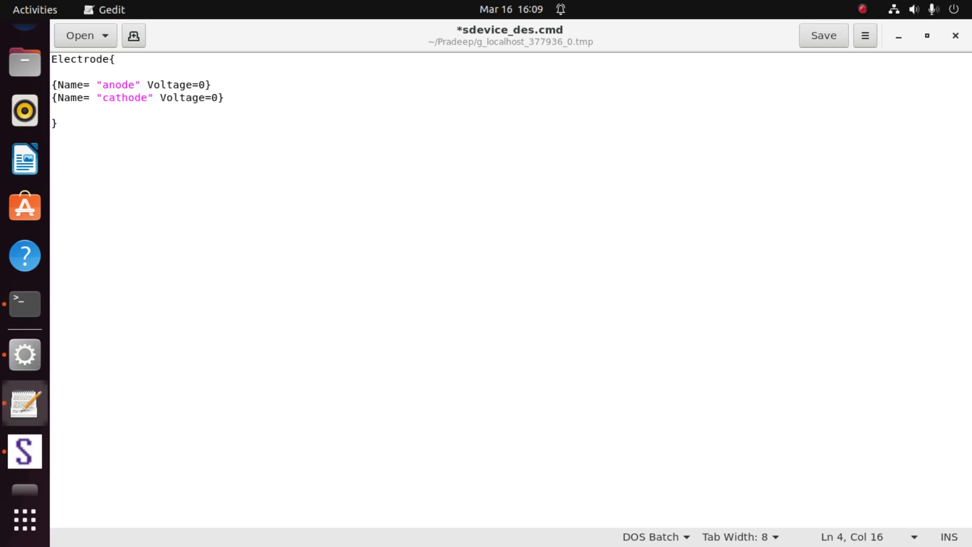
- Add a Resistor value of 100 to both the anode and cathode entries, after their Voltage settings
click(207, 84)
text(Resistor)
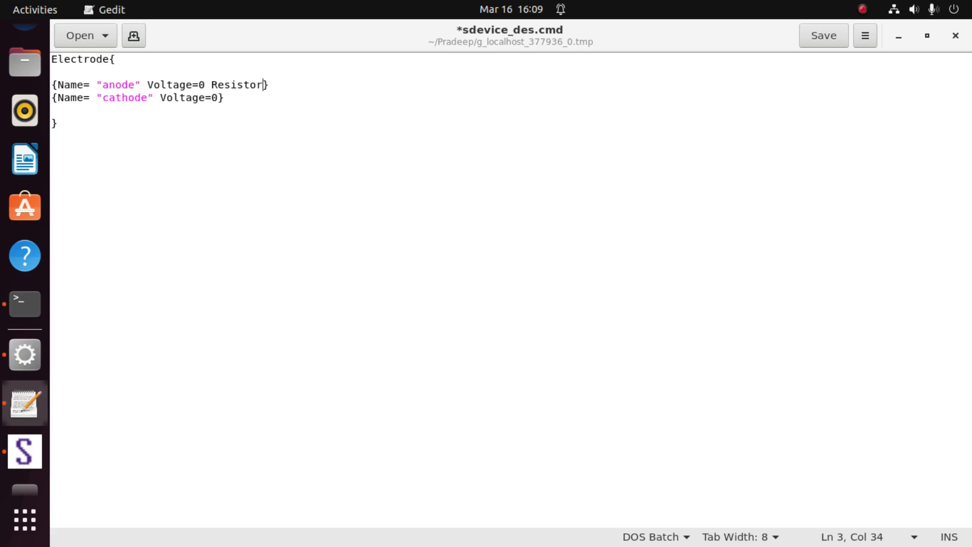
text(= 100)
click(217, 99)
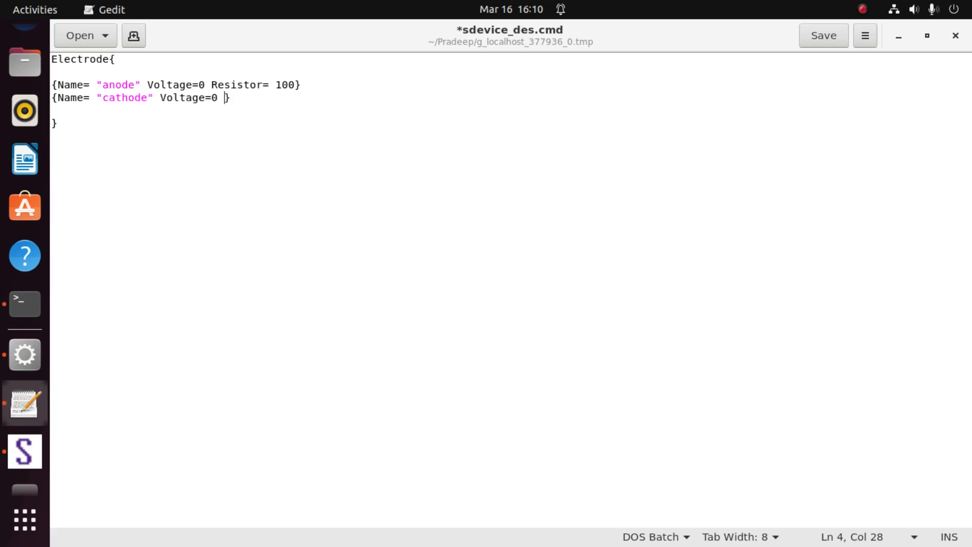
text(Resistor=100)
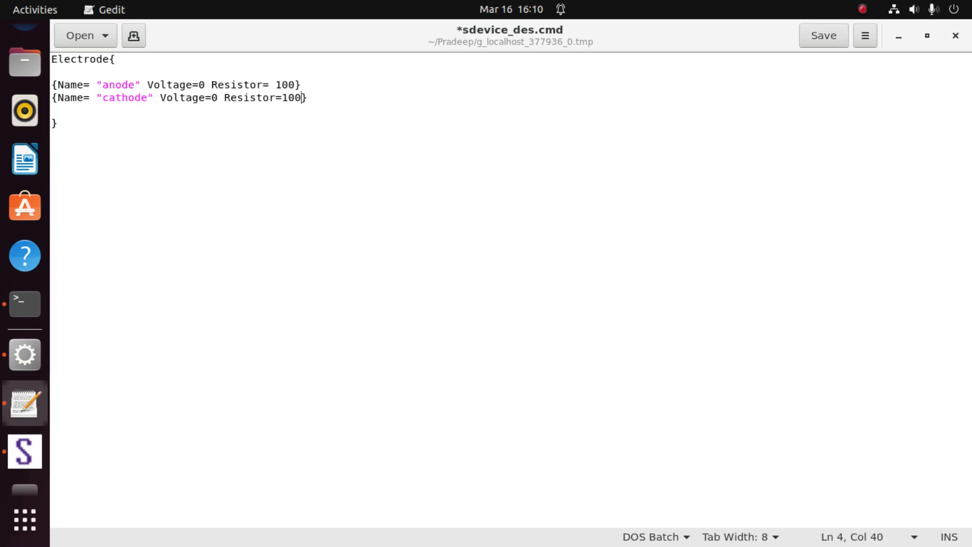
click(83, 131)
click(862, 9)
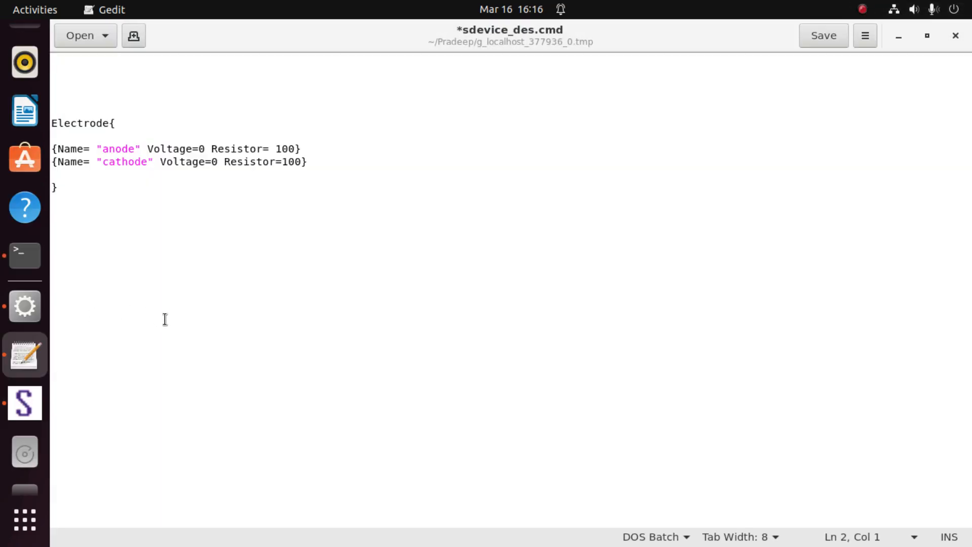
- Switch to Sentaurus Workbench and open the TransportModels example project from the GettingStarted sdevice library
click(25, 305)
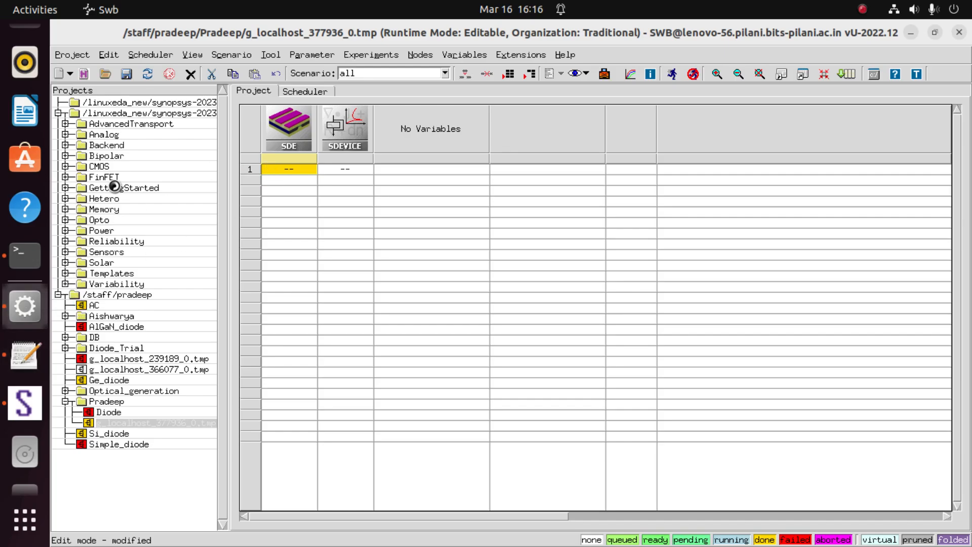
double_click(115, 188)
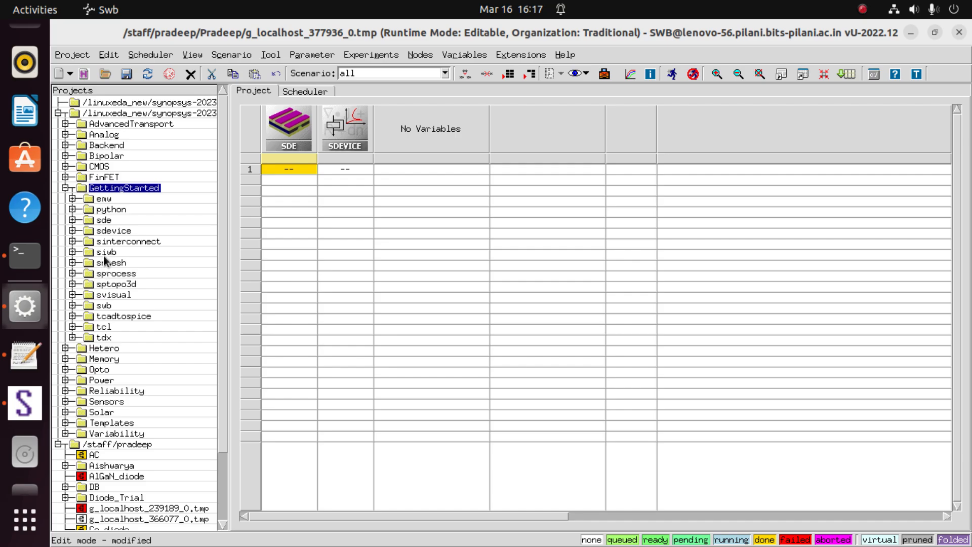
double_click(106, 230)
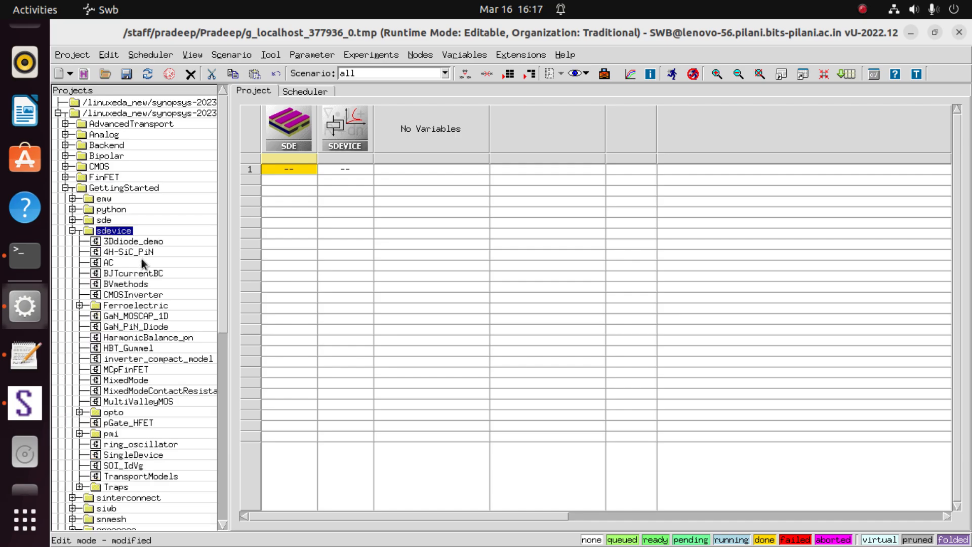
click(126, 477)
double_click(128, 477)
click(436, 349)
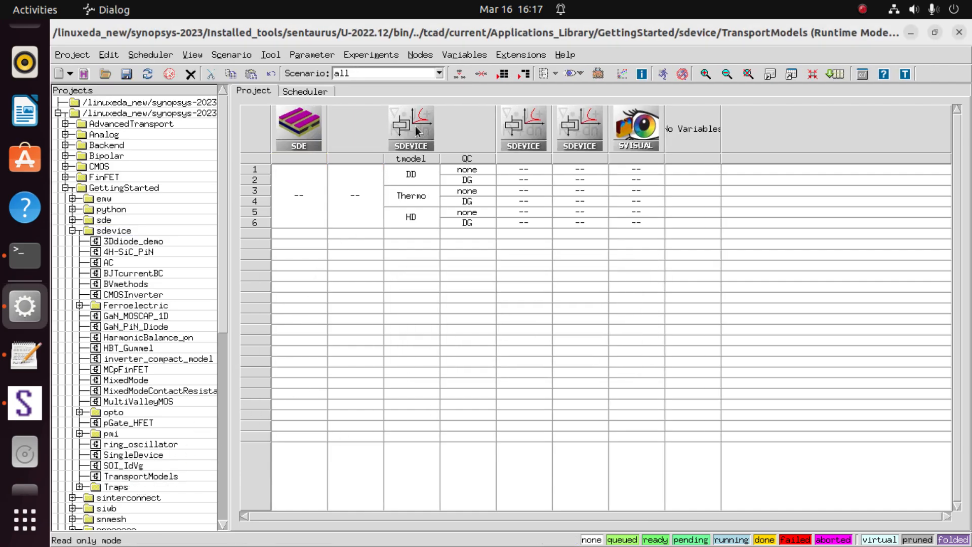
- Open the command file of the example's first SDEVICE tool, the one with the tmodel parameter
right_click(416, 129)
mouse_move(458, 230)
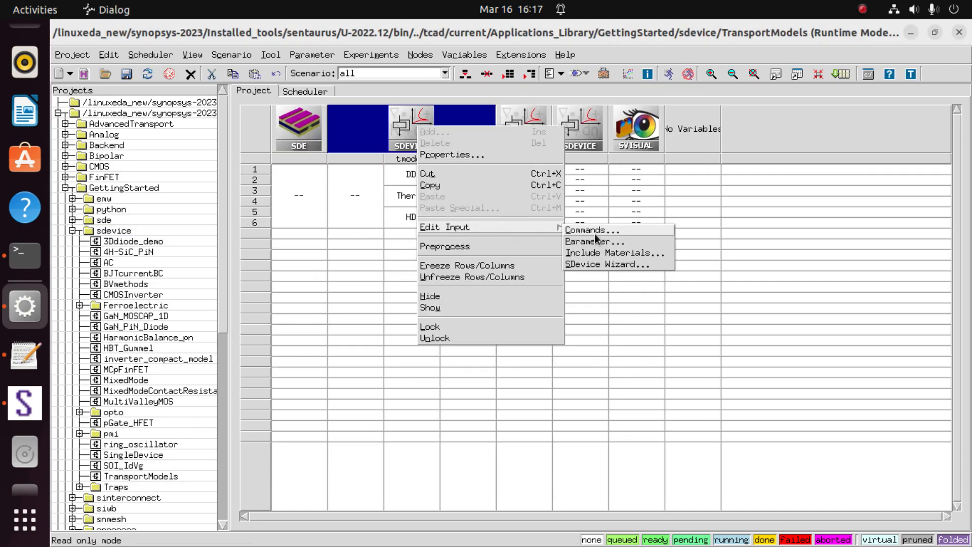
click(599, 230)
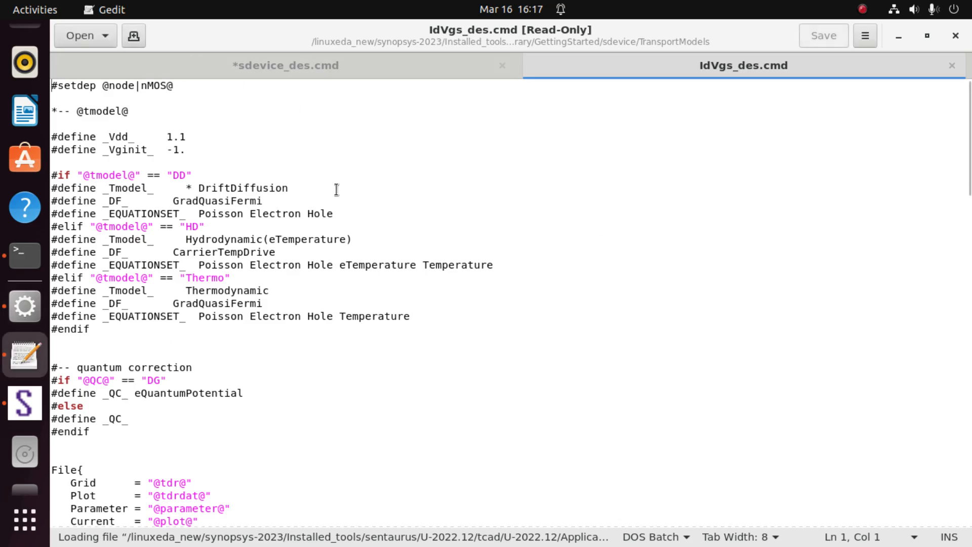
- Copy the complete File{ } block from IdVgs_des.cmd into sdevice_des.cmd above the Electrode block
scroll(502, 225, down, 3)
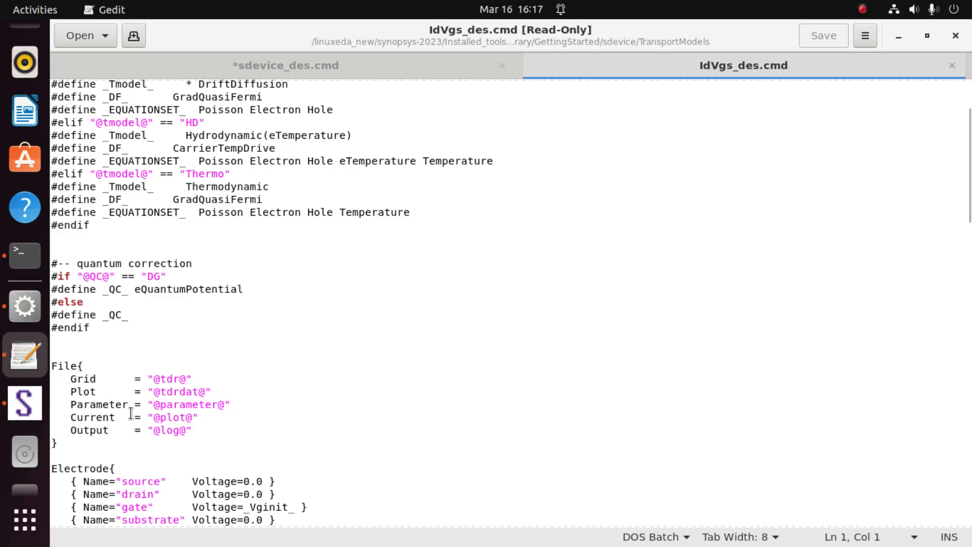
drag(199, 437, 51, 366)
key(ctrl+c)
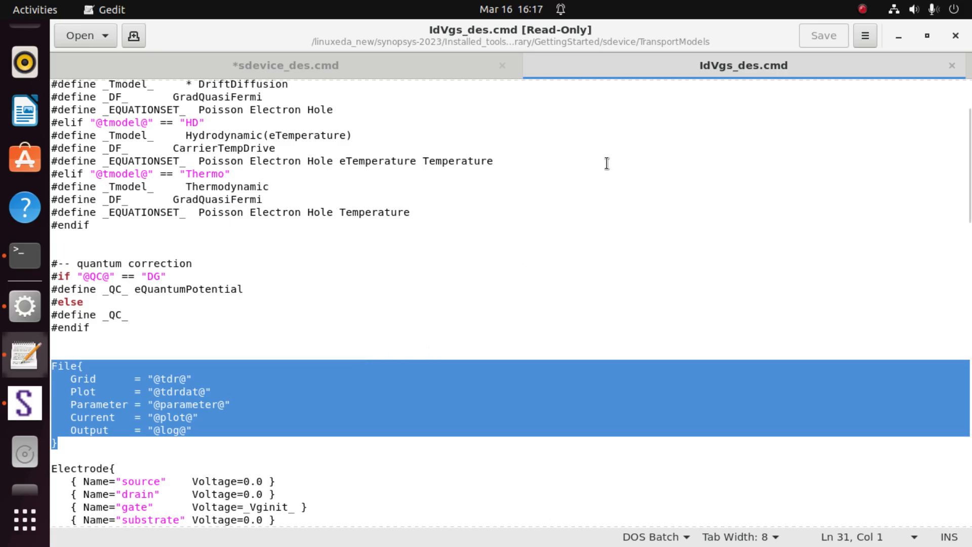
click(410, 71)
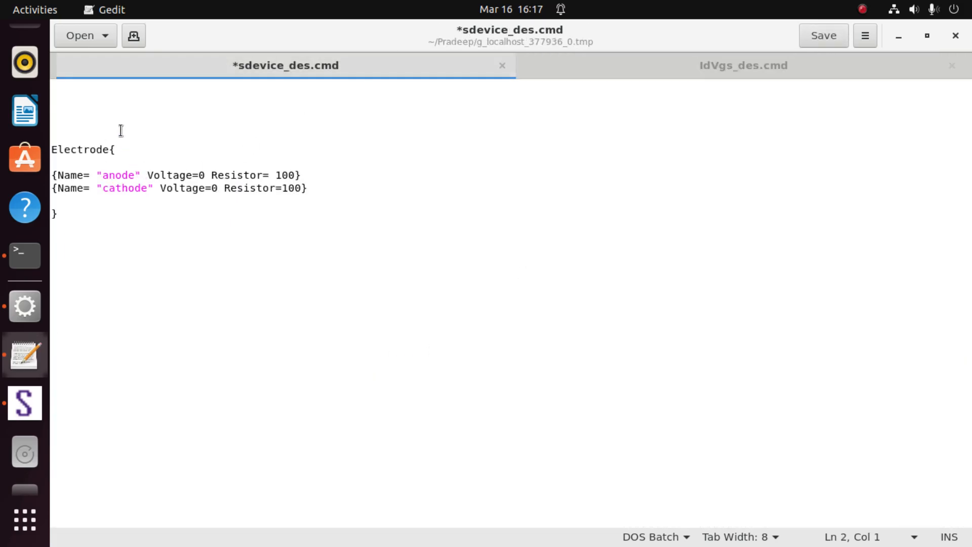
key(ctrl+v)
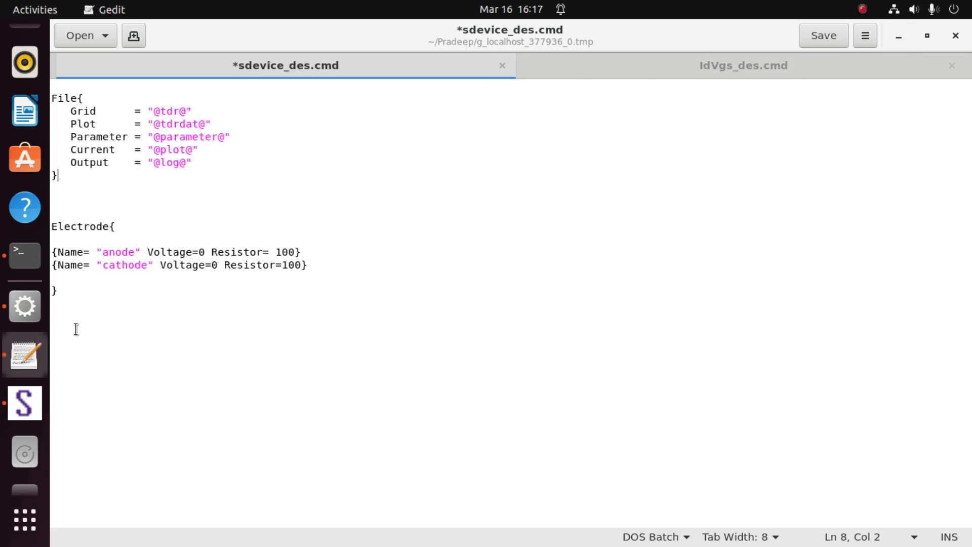
- Switch to Sentaurus Workbench, open the existing Diode project to view its tool flow, and minimize the window
click(25, 296)
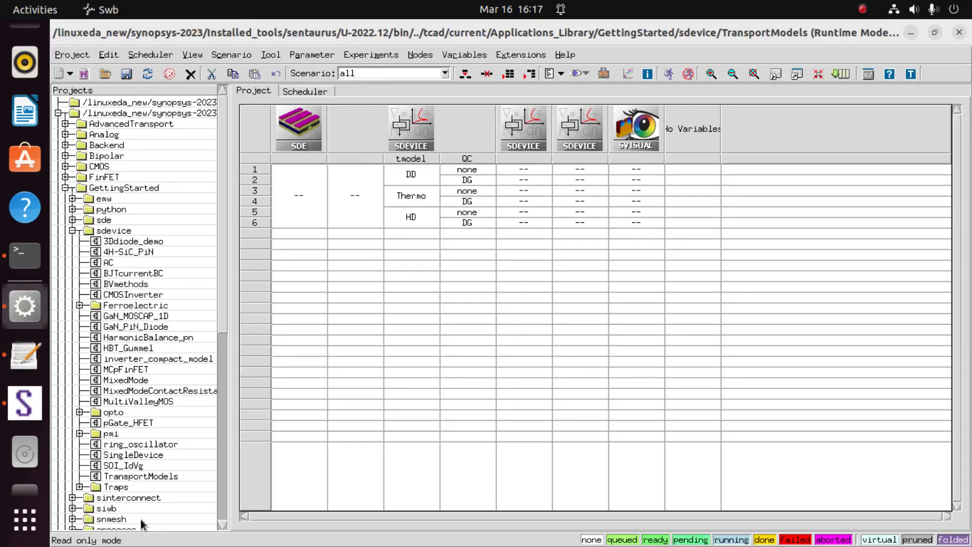
click(223, 491)
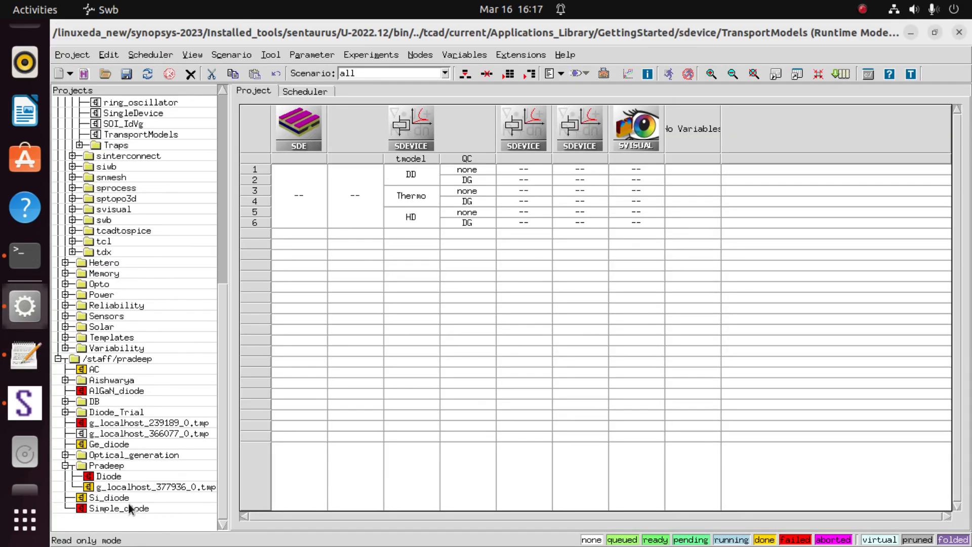
double_click(118, 474)
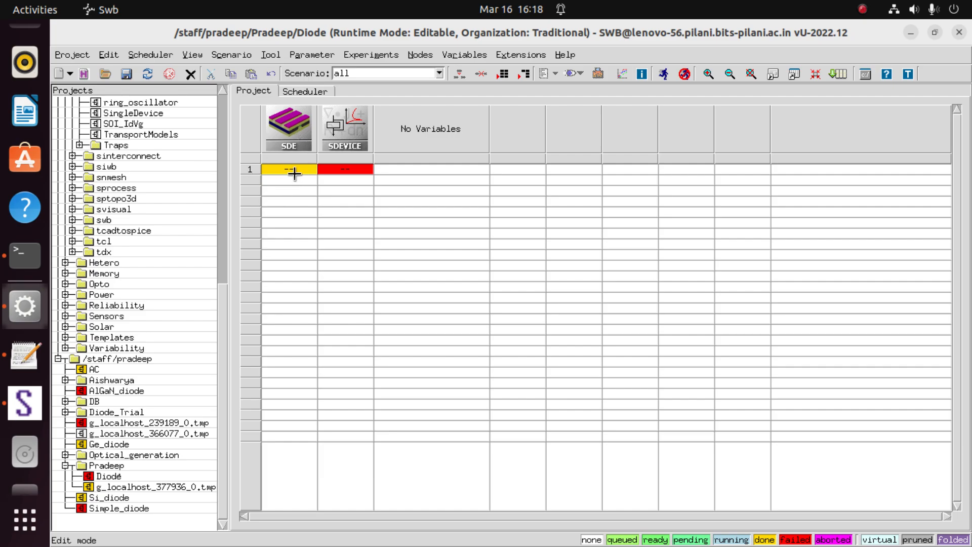
click(910, 34)
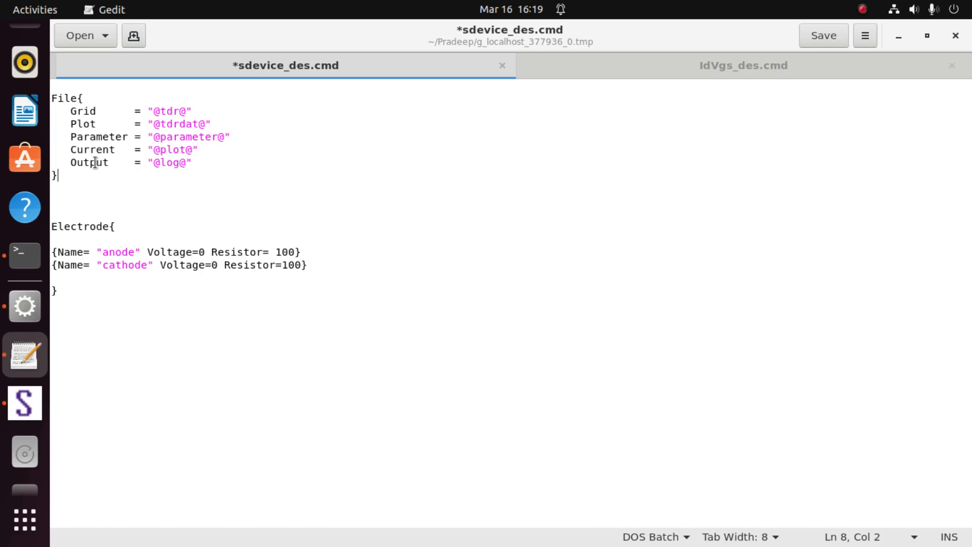
- Comment out the Parameter line in the File block with a # sign
click(71, 137)
text(#)
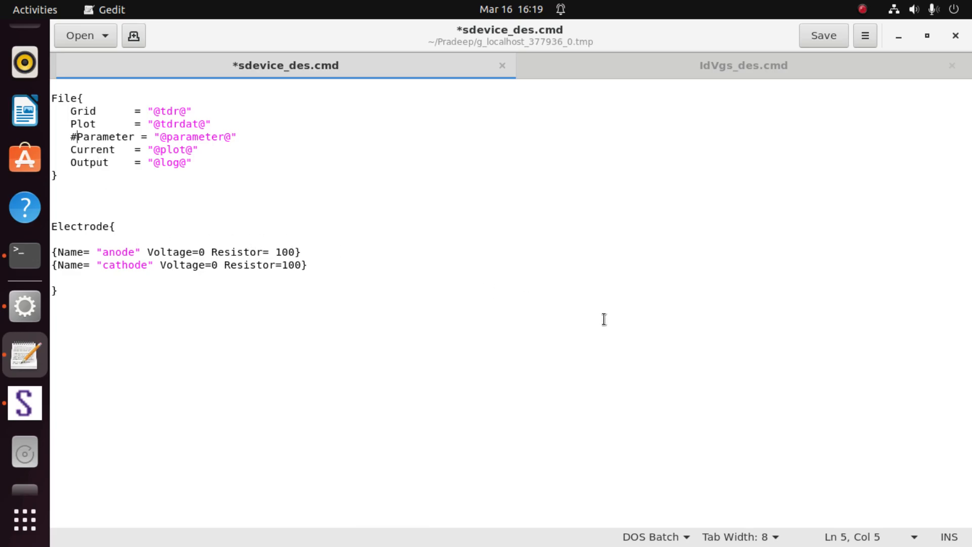
click(863, 9)
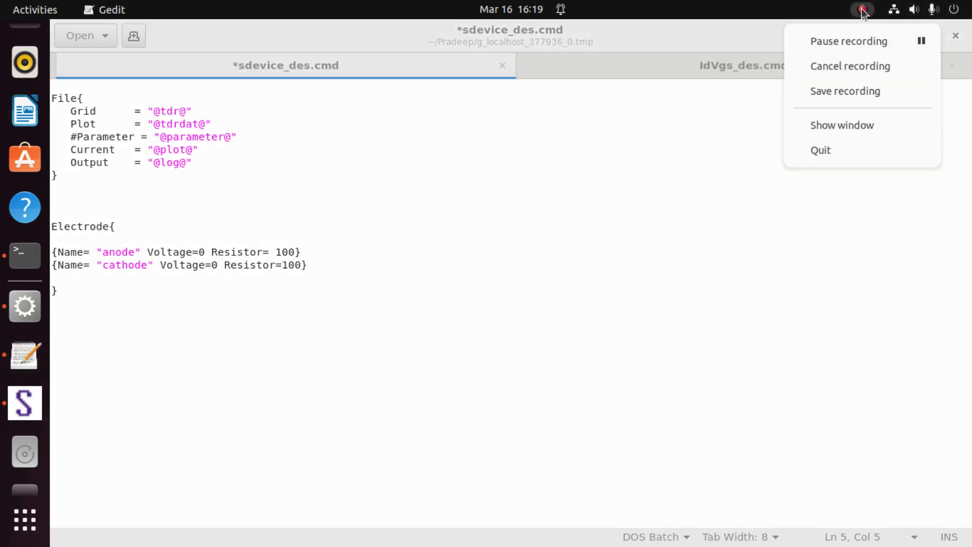
click(875, 41)
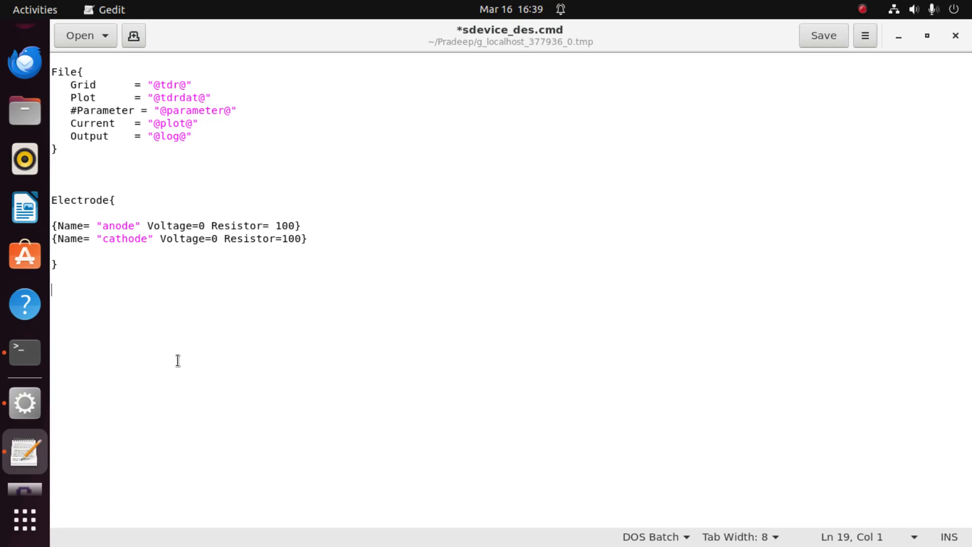
- Write a Solve{ } block below the Electrode block, with blank lines between its braces
text(Solve{})
key(Left)
key(Return)
key(Return)
key(Return)
key(Return)
key(Up)
key(Up)
key(Up)
key(Down)
- Add a Coupled (Iterations=200) statement inside the Solve block
text(Co)
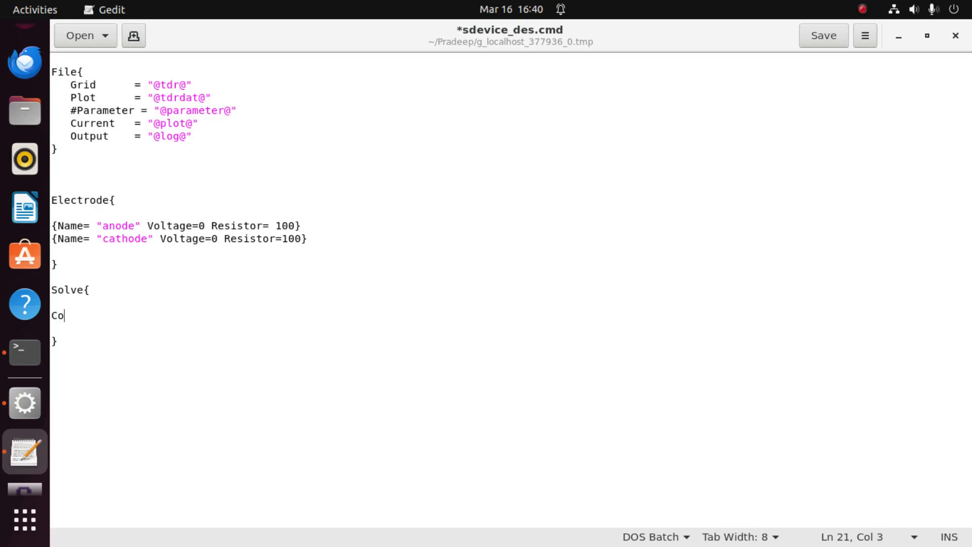
text(upled ())
key(Left)
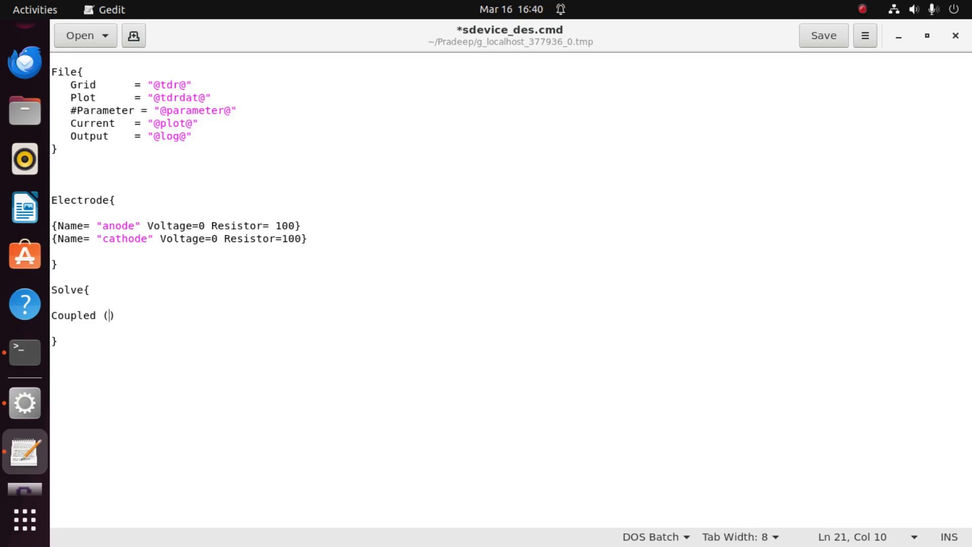
text(Iteratu)
key(BackSpace)
text(ions=200)
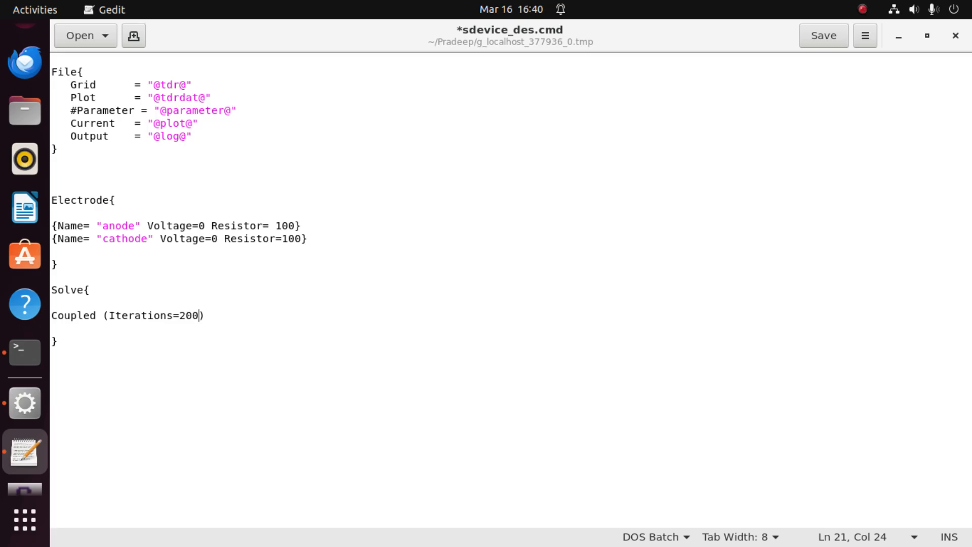
- Append {Poisson} in curly braces after the Coupled statement's iteration setting
key(Right)
text(())
key(Left)
text(Poisson)
key(Right)
key(BackSpace)
text(})
key(Left)
key(Left)
key(Left)
key(Left)
key(Left)
key(Left)
key(Left)
key(Left)
key(Left)
key(Right)
key(BackSpace)
text({)
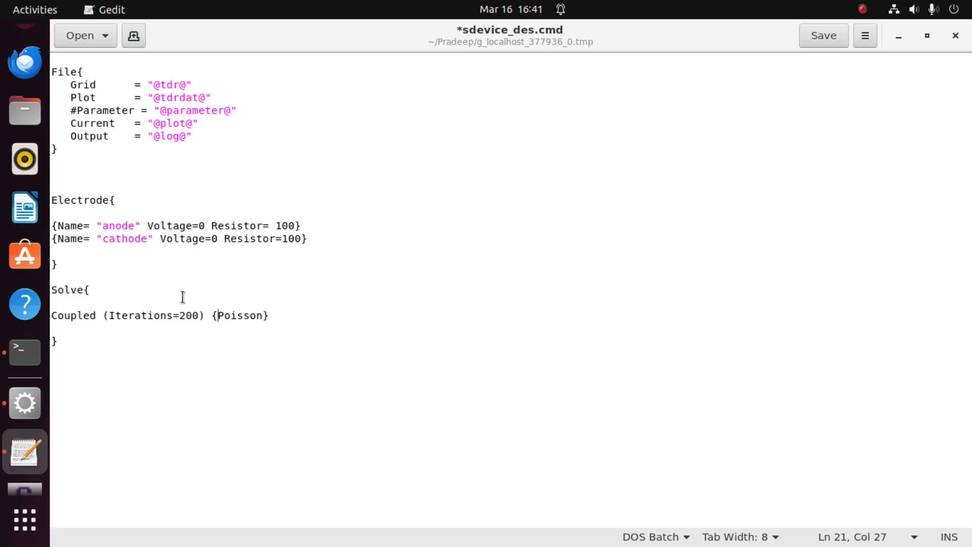
- Duplicate the Coupled (Iterations=200) {Poisson} statement on the line below it in the Solve block
click(286, 321)
drag(268, 315, 51, 315)
key(ctrl+c)
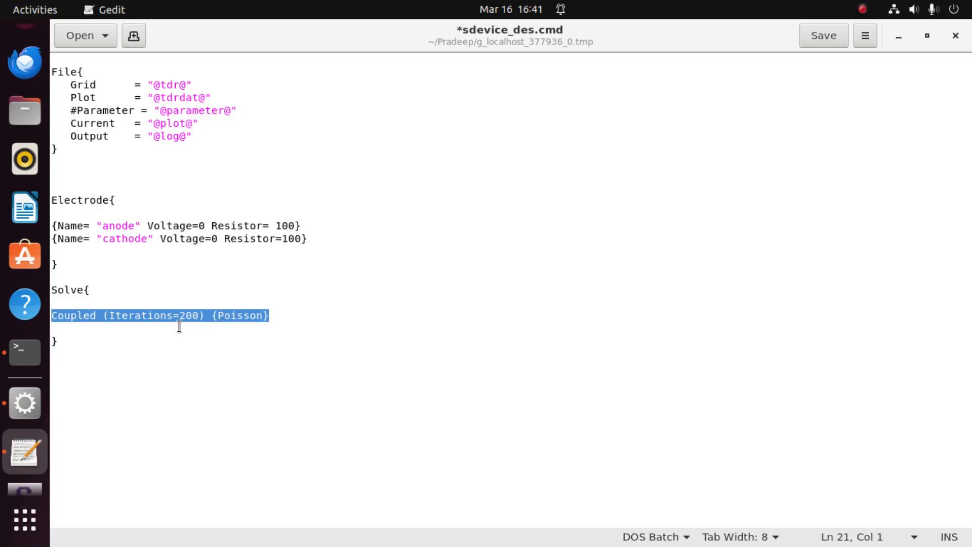
click(151, 325)
click(275, 322)
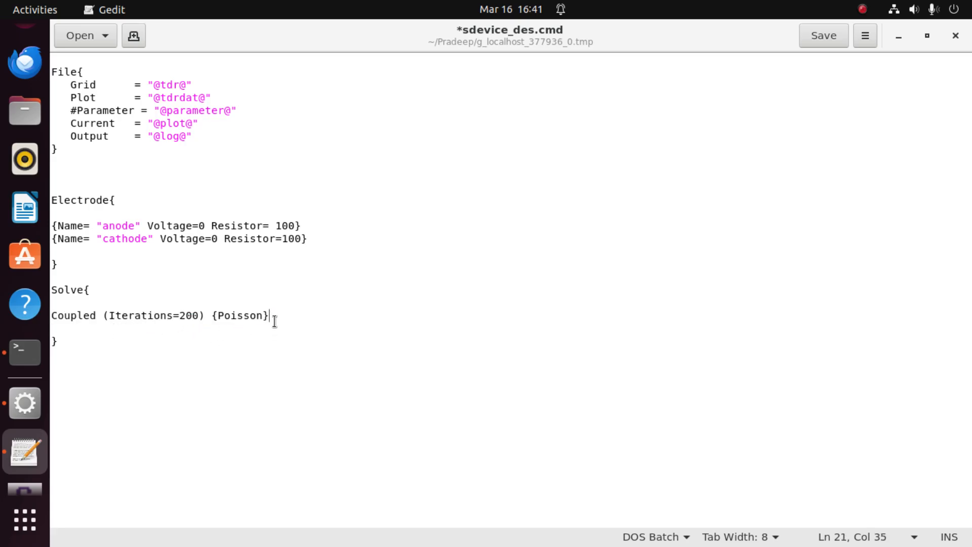
key(Return)
key(ctrl+v)
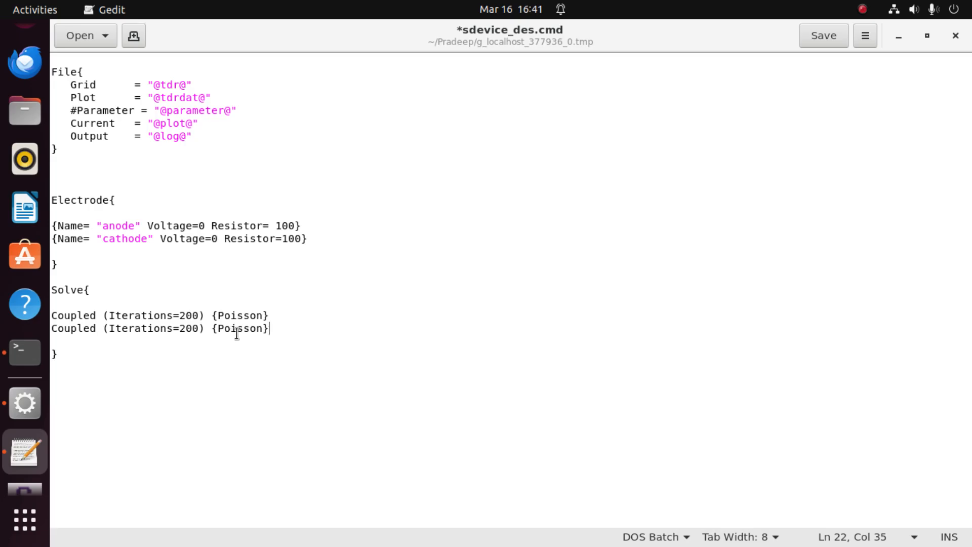
- Extend the second Coupled statement's braces to {Poisson Electron Hole}
click(265, 328)
drag(265, 328, 319, 340)
click(311, 333)
click(262, 328)
text(Electron)
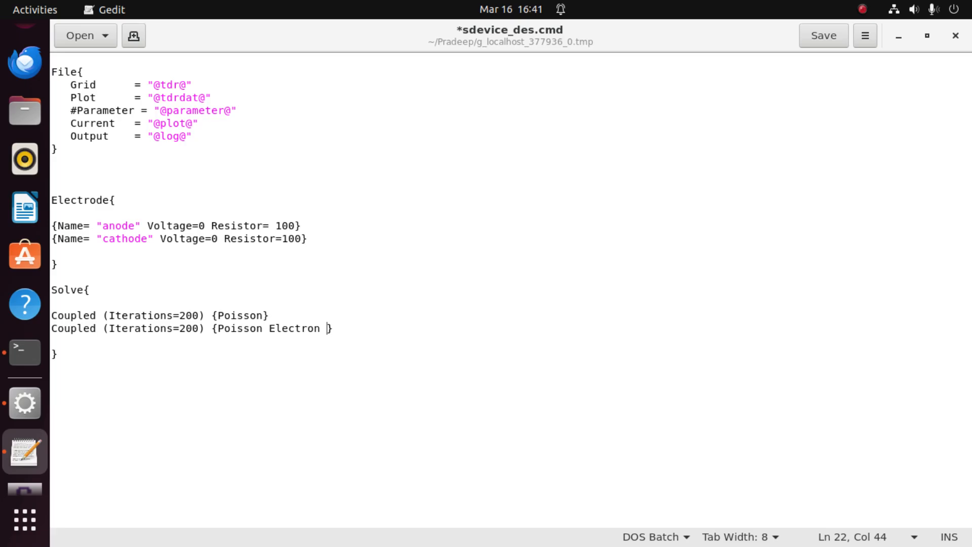
text( Hole)
click(375, 329)
- Add a Quasistationary( ) statement below the Coupled lines with InitialStep=0.001 MinStep=1e-5 MaxStep=0.01
key(Return)
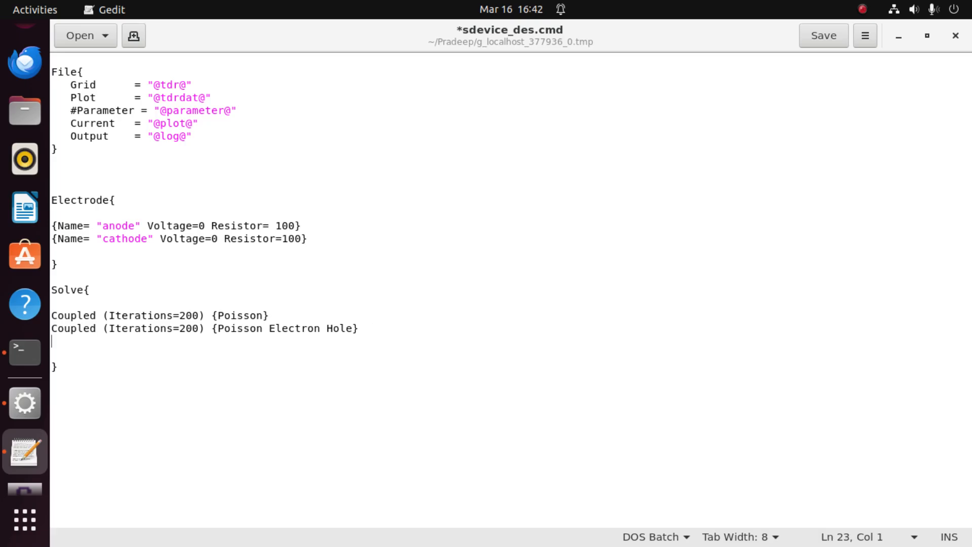
text(Quasistatio)
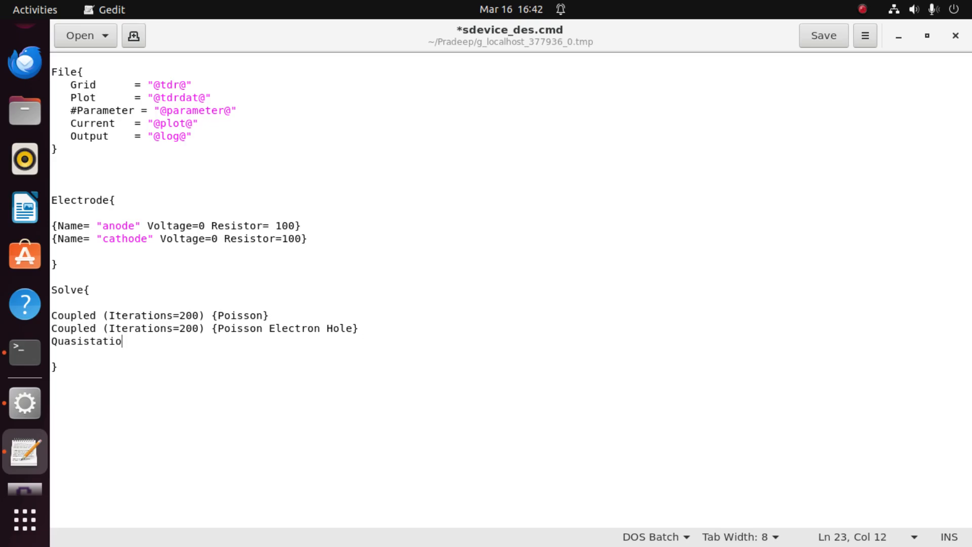
text(nary())
key(Left)
text(Initial)
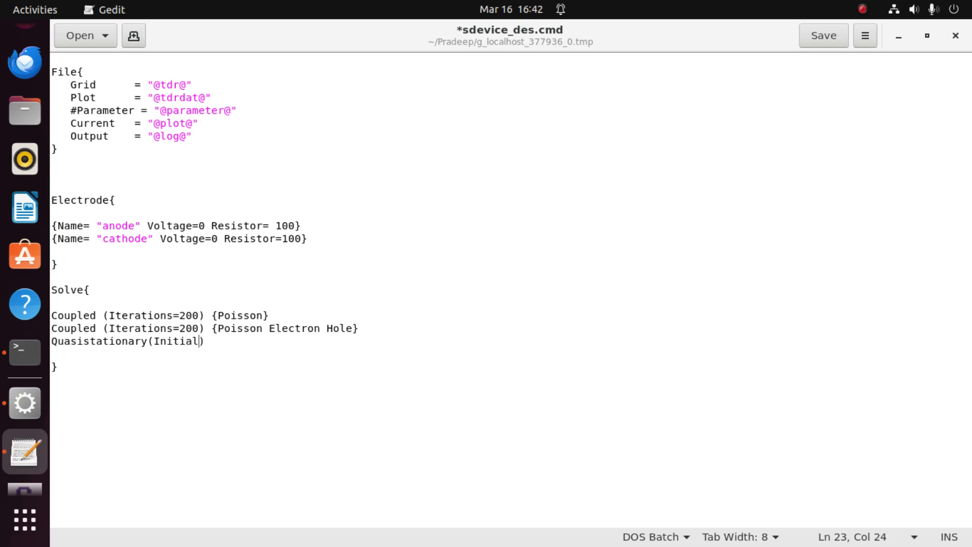
text(Step)
text(=0.001 Min)
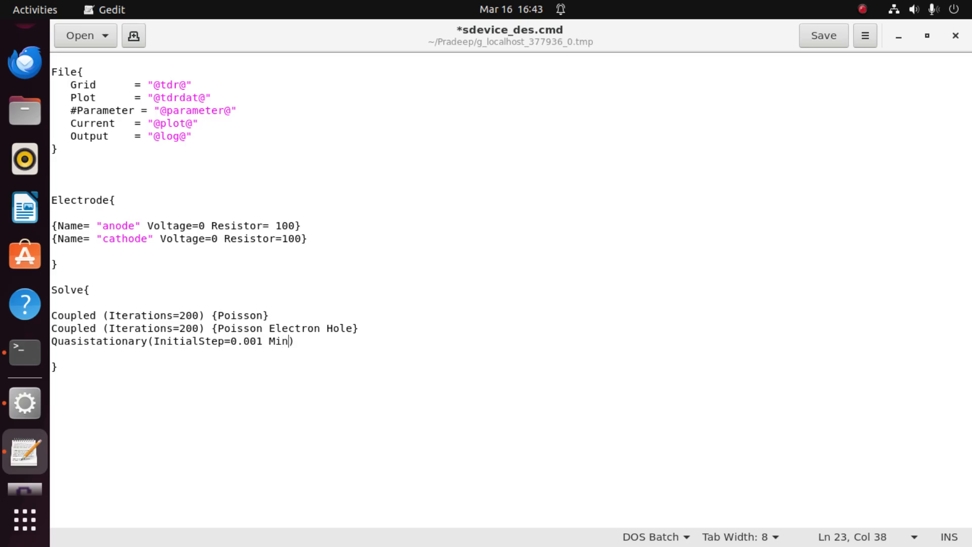
text(Step=1e-5 Max)
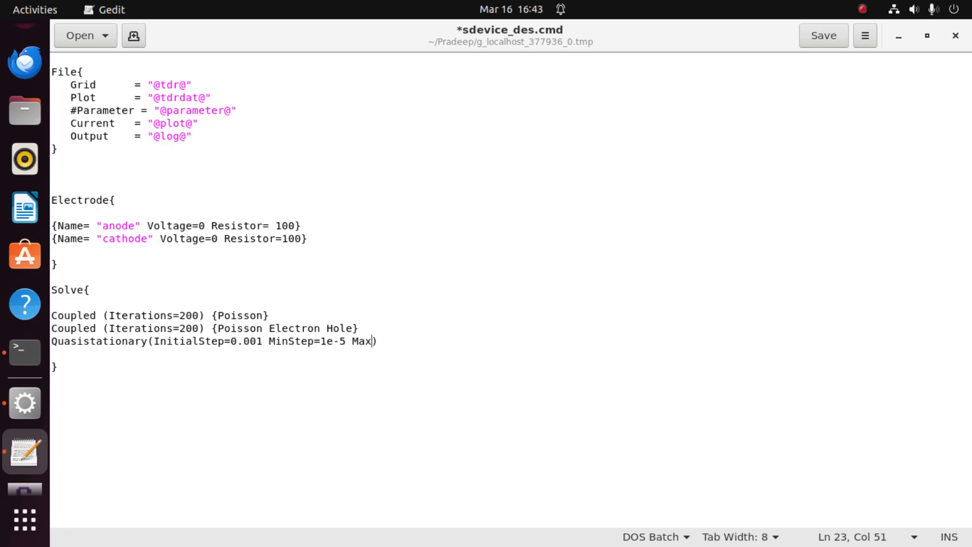
text(Step=0.01)
- Add Goal{Name="anode"} on an indented new line inside the Quasistationary parentheses
key(Return)
key(Return)
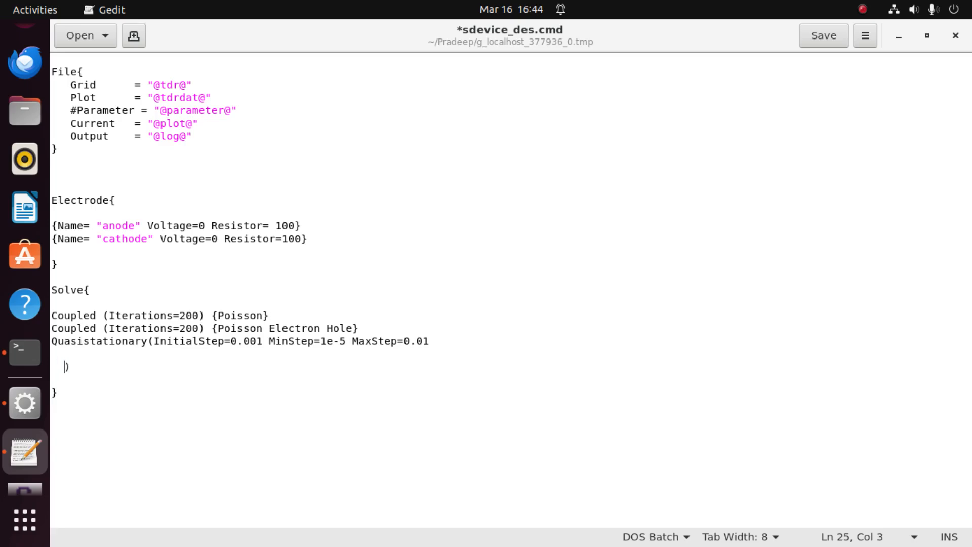
key(BackSpace)
key(BackSpace)
key(BackSpace)
text(Goal{})
key(Left)
text(Name)
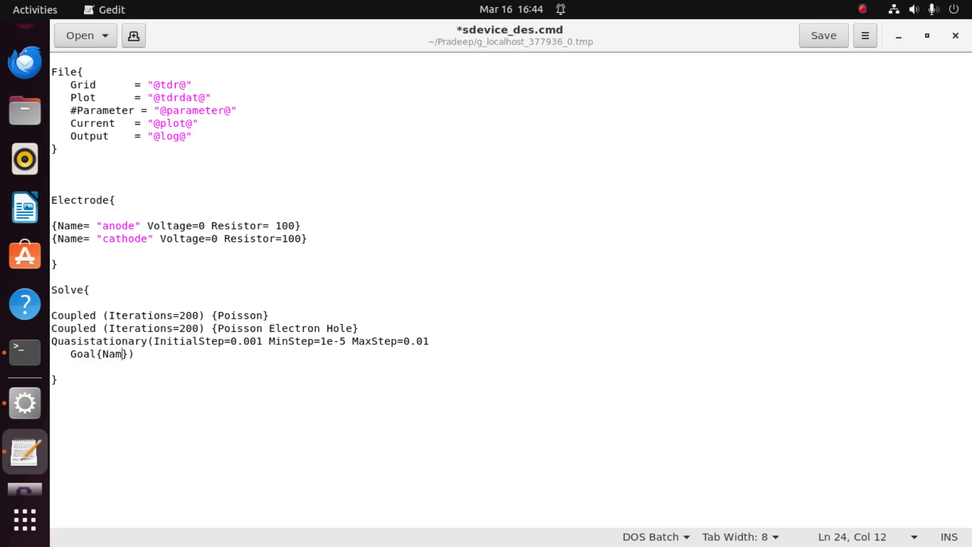
text(="")
key(Left)
text(anode)
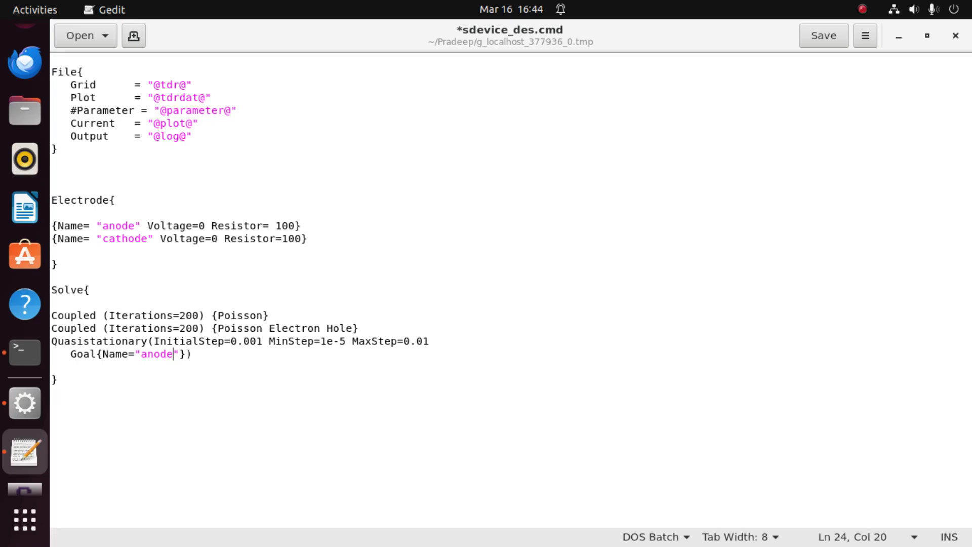
- Append Voltage=2 to the anode Goal and put the Quasistationary closing parenthesis on its own line
key(Right)
text(Voltage)
text(=2)
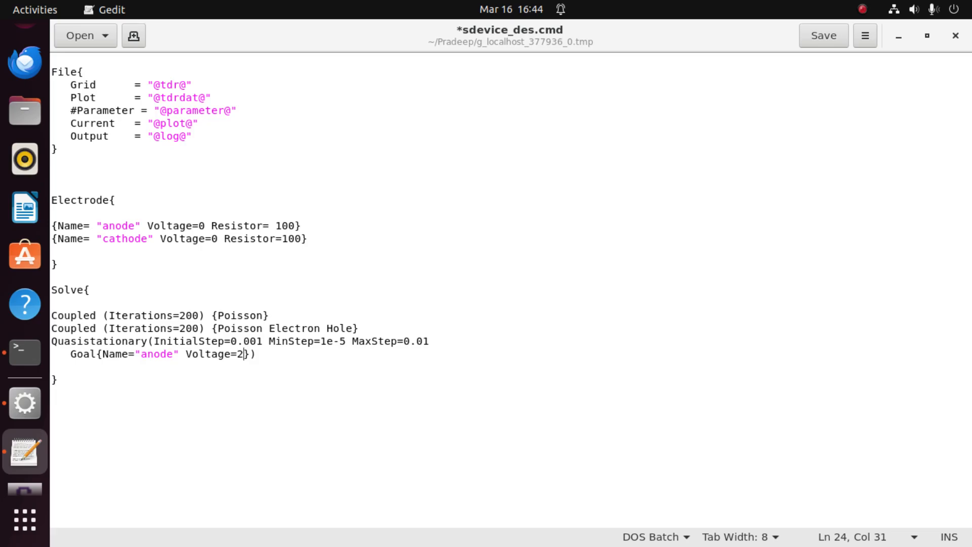
key(Right)
key(Return)
key(Right)
- Add {Coupled{Poisson Electron Hole}} on the line below the Quasistationary closing parenthesis and save the file
key(Return)
text({})
key(Left)
text(Coupled)
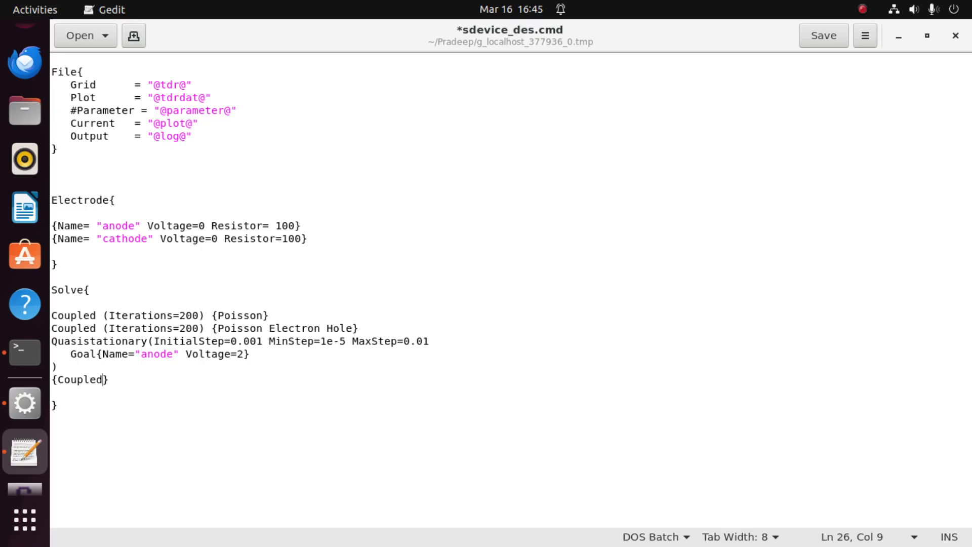
text({})
key(Left)
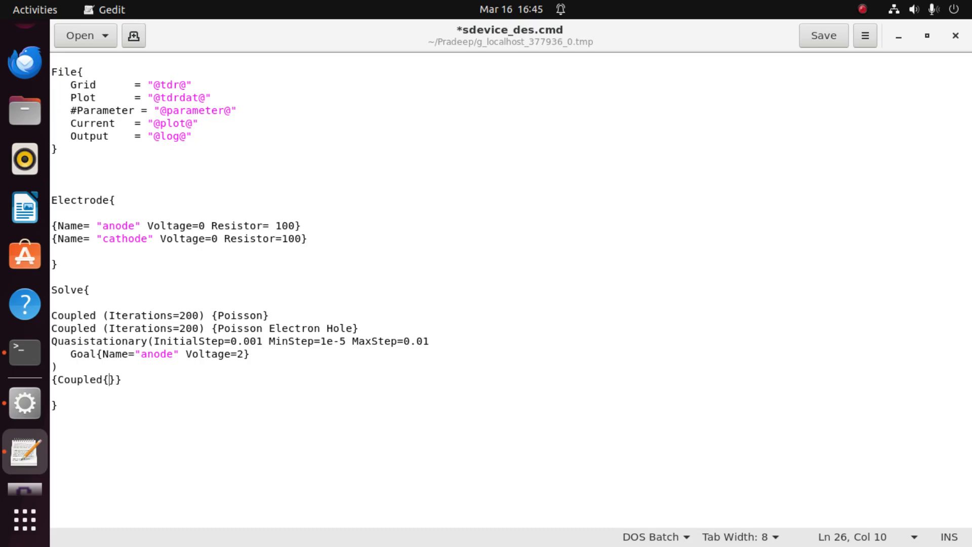
text(Poission)
key(BackSpace)
key(BackSpace)
key(BackSpace)
text(on Elect)
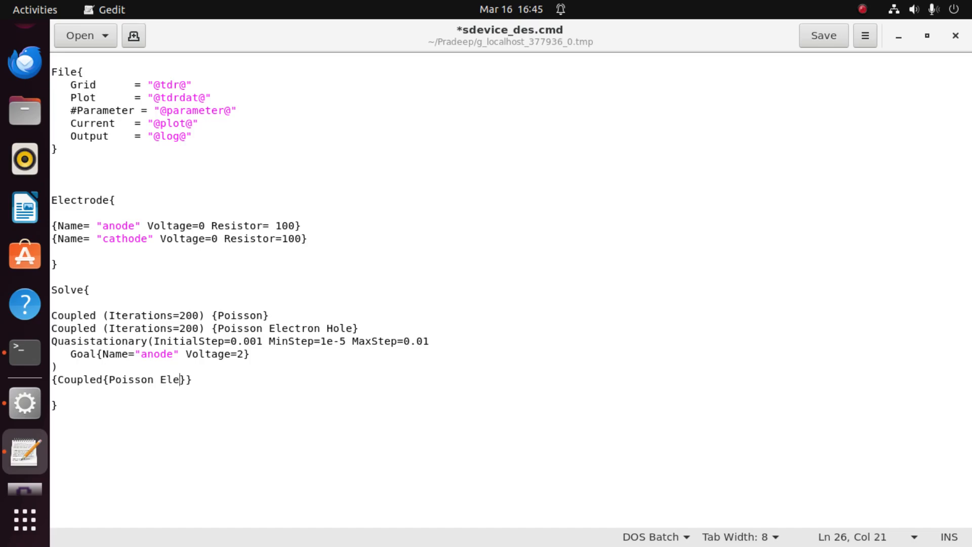
text(ron Hole)
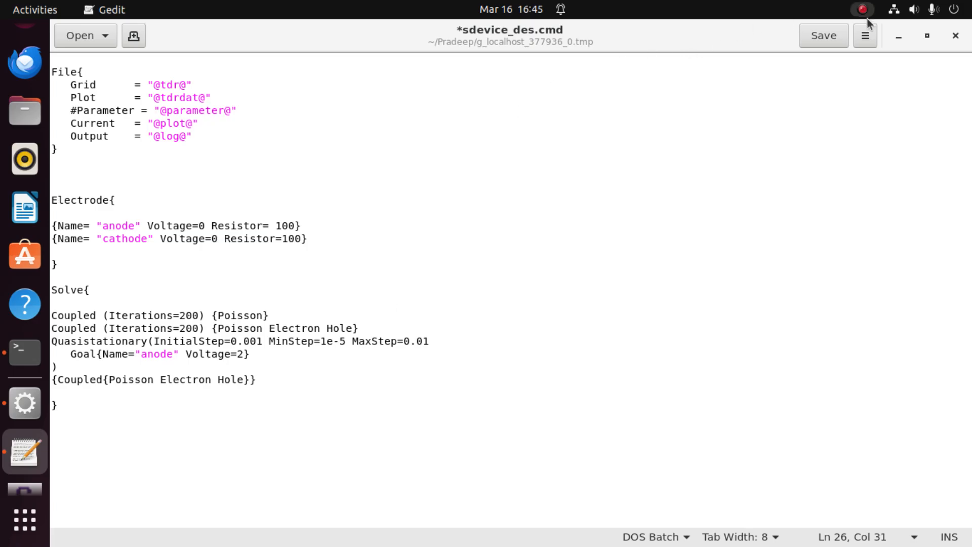
click(824, 35)
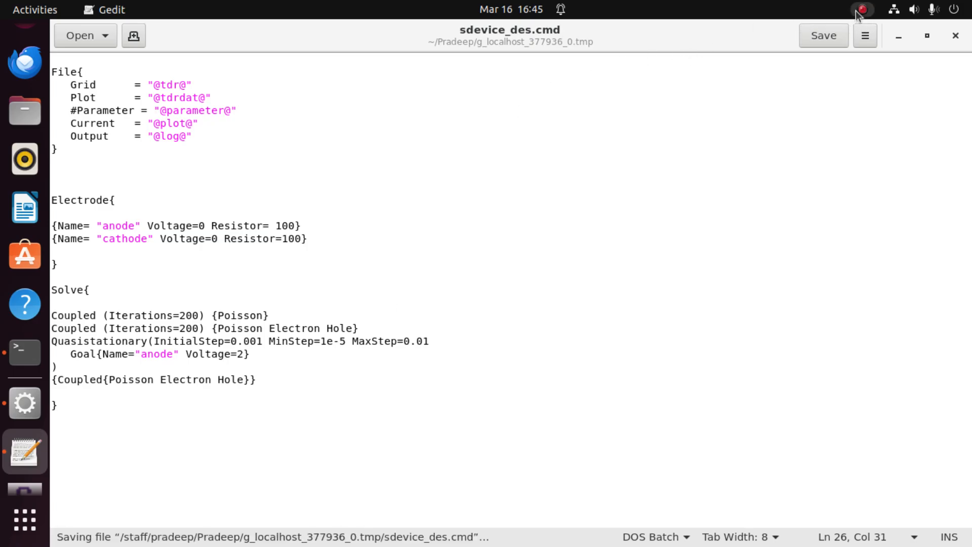
click(862, 9)
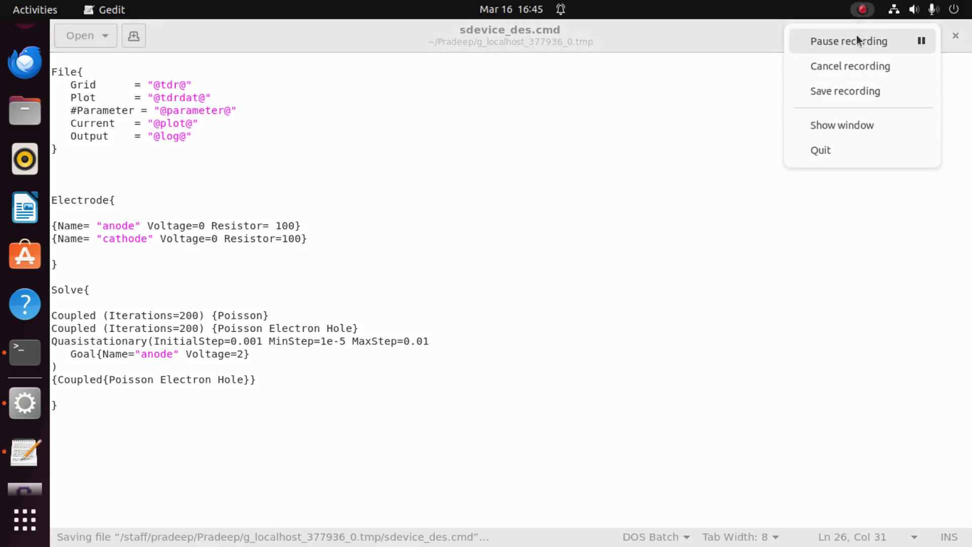
click(859, 40)
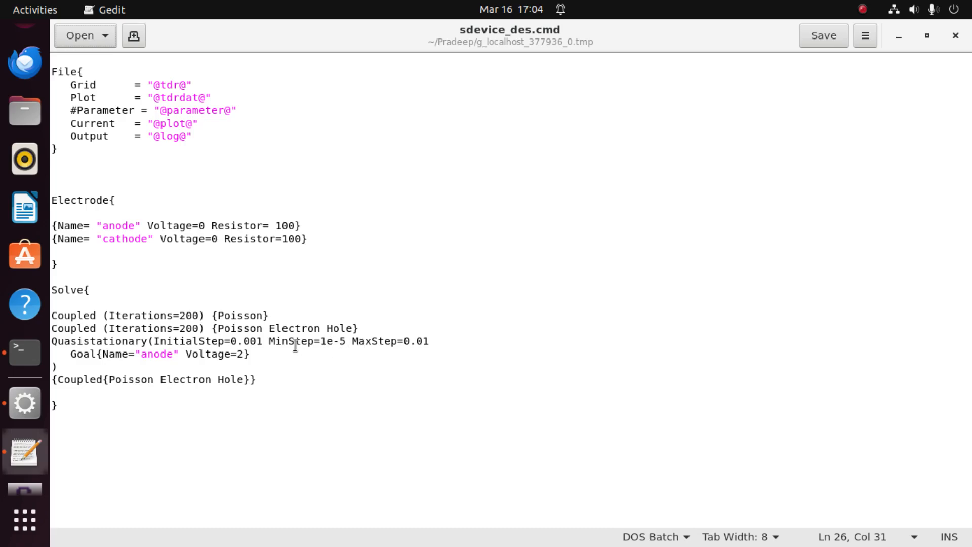
- Append Decrement=2 Increment=1.3 after MaxStep=0.01 on the Quasistationary line
click(439, 343)
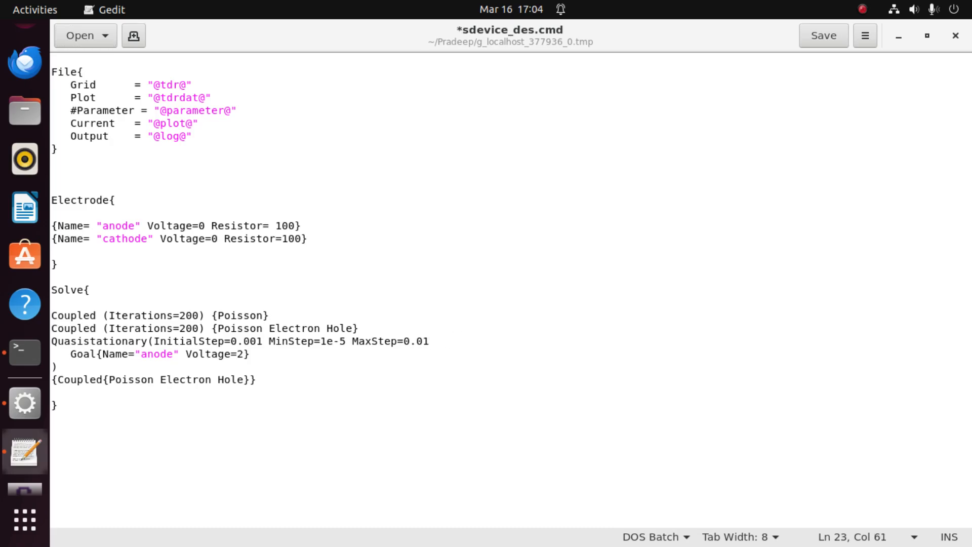
text(Decrement=2 In)
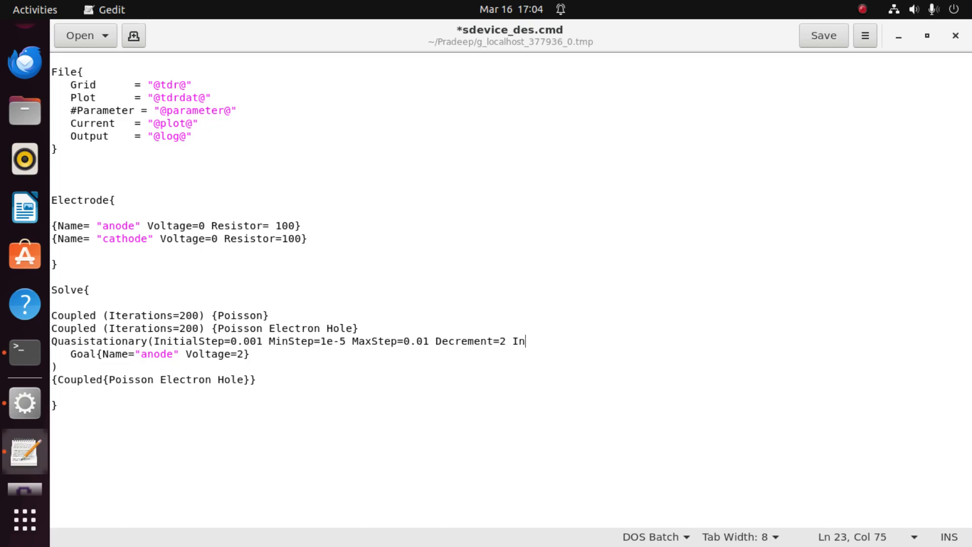
text(crement=1.3)
click(862, 9)
click(856, 40)
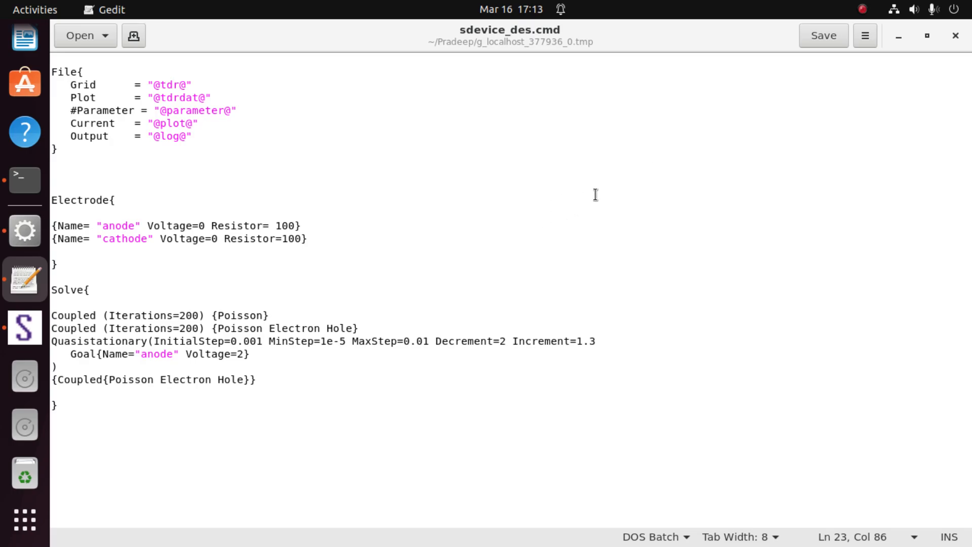
- Save the command file, switch to Sentaurus Workbench and run the Diode project's SDEVICE node with preprocessing
click(810, 42)
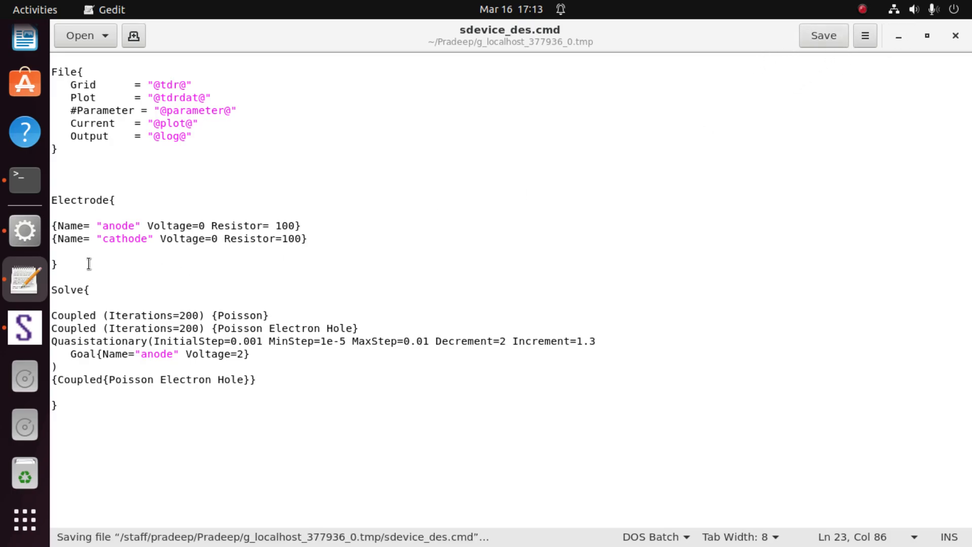
click(36, 233)
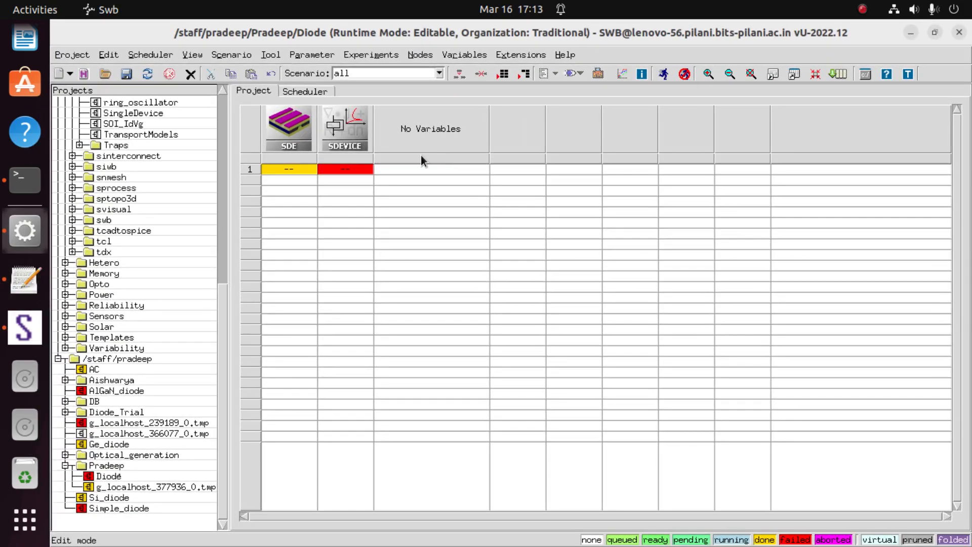
click(366, 169)
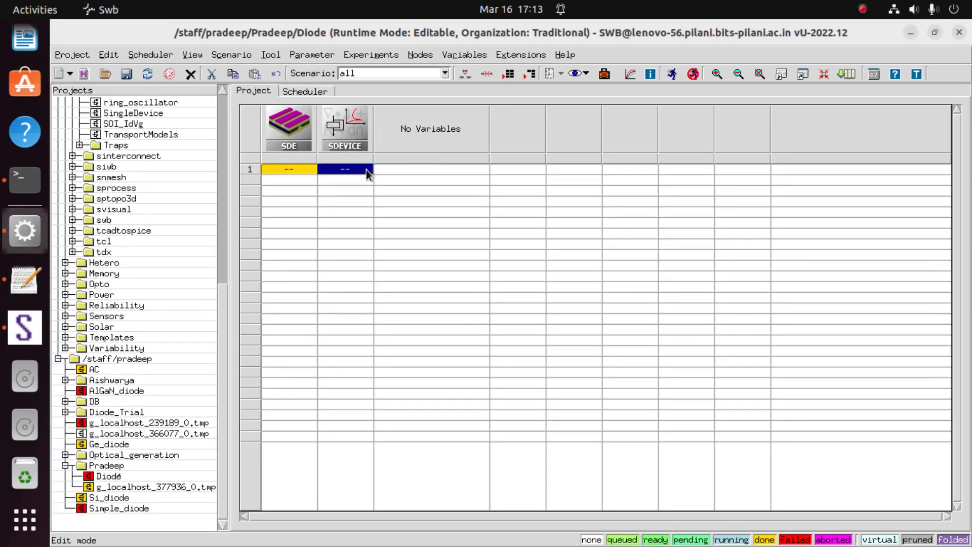
click(673, 74)
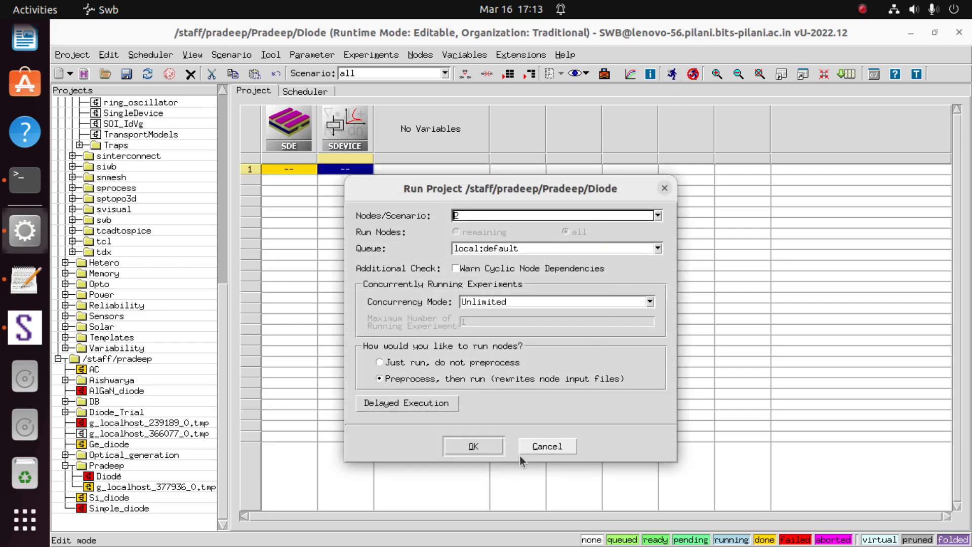
click(458, 448)
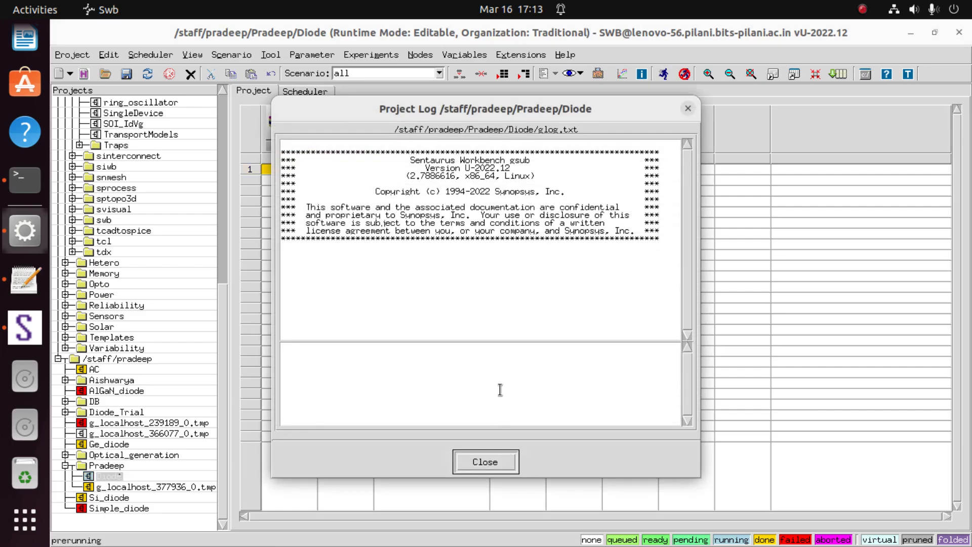
drag(500, 109, 662, 97)
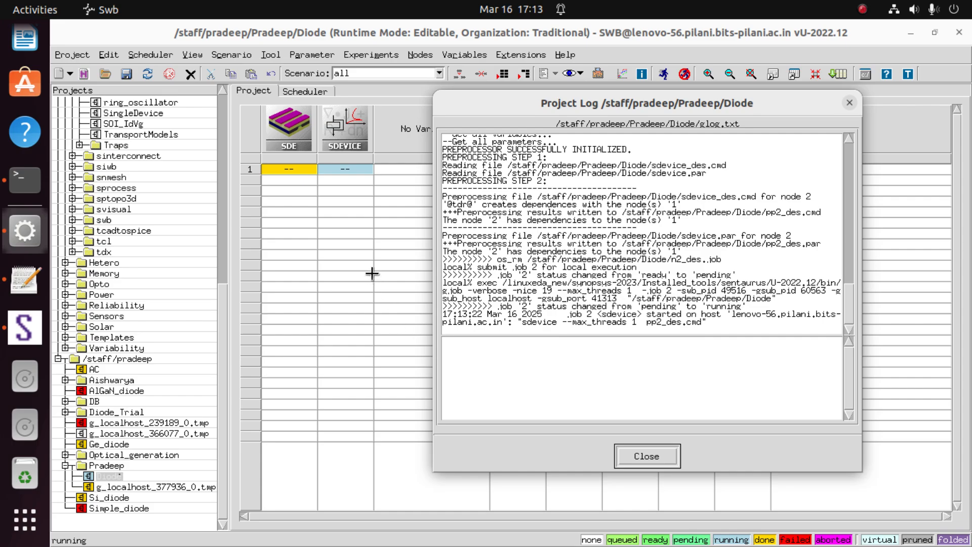
click(663, 457)
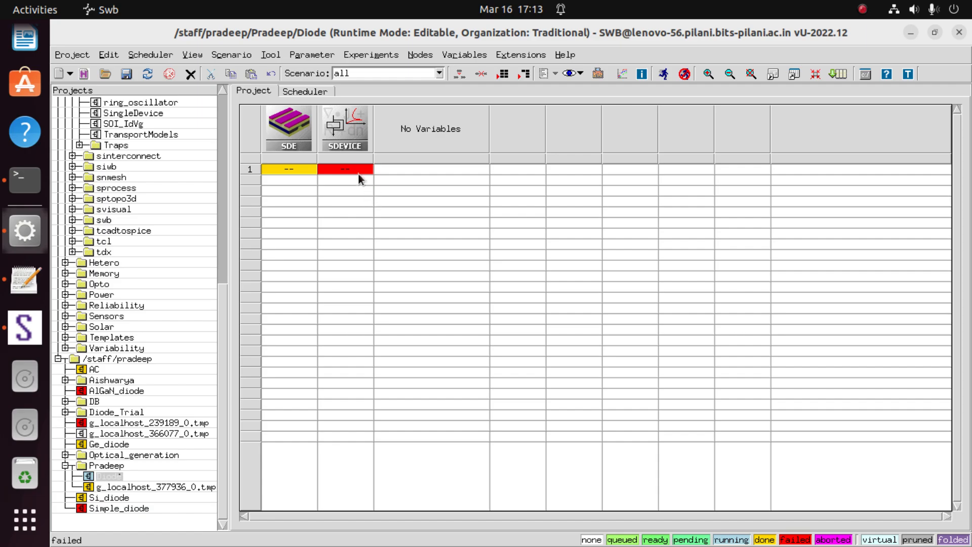
- Examine the SDEVICE node's n2_des.out output in the Node Explorer and close it
double_click(347, 166)
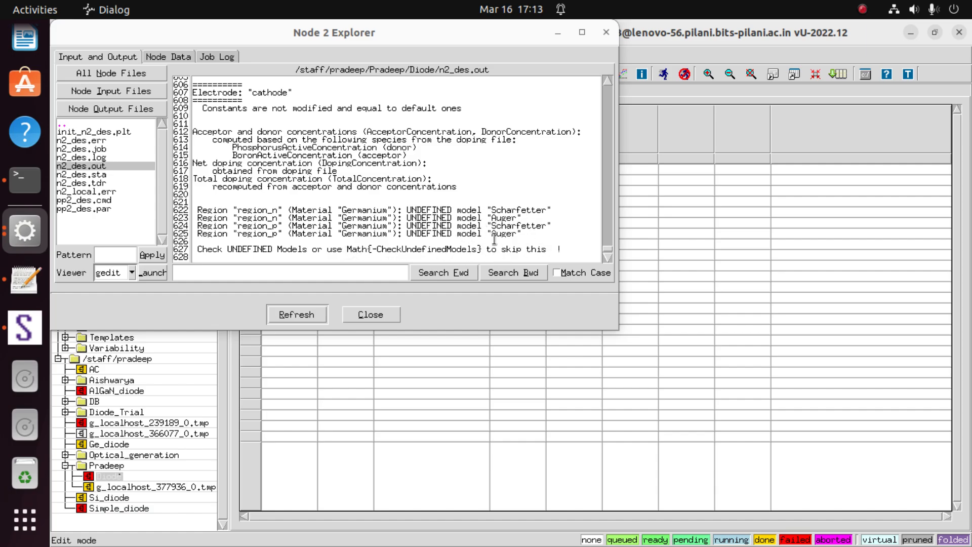
click(371, 315)
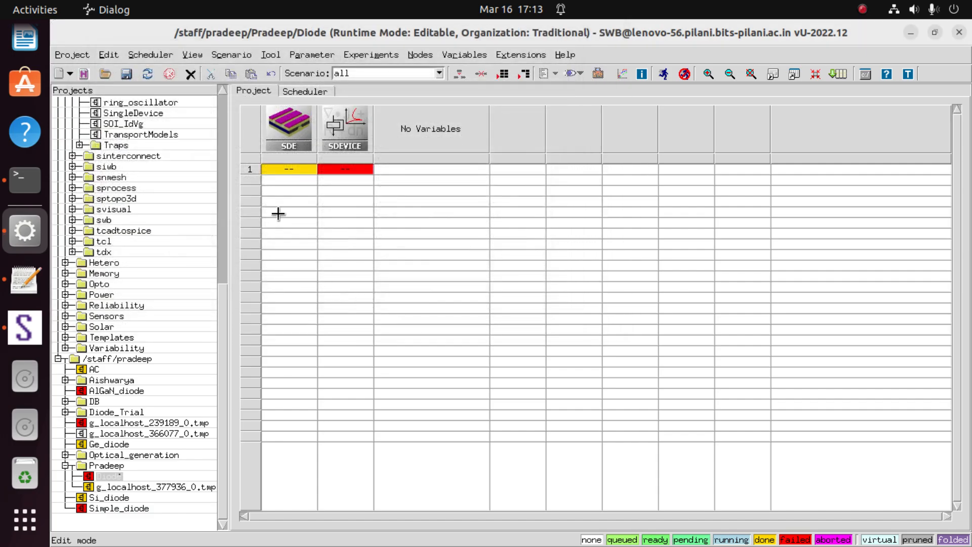
- Open the Diode project's SDEVICE command file sdevice_des.cmd for editing
double_click(105, 475)
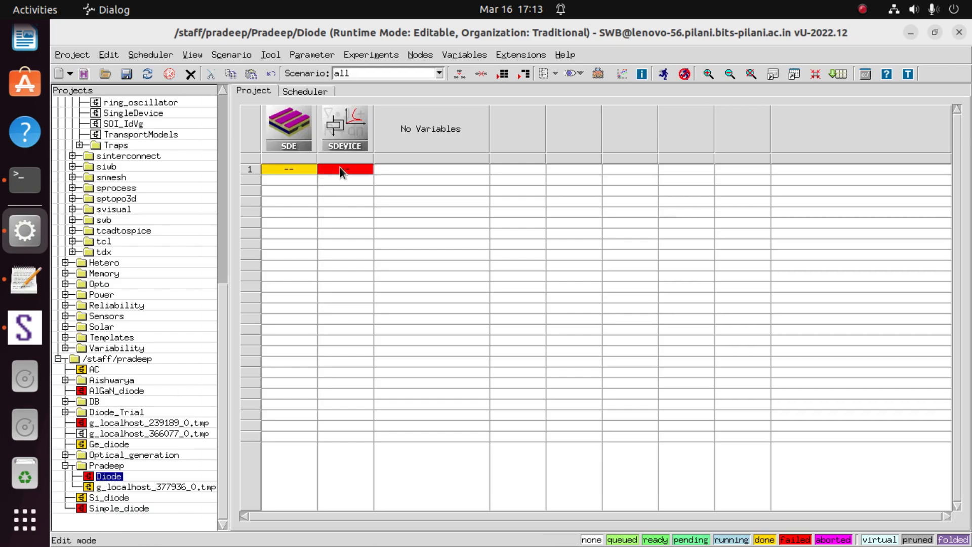
right_click(348, 136)
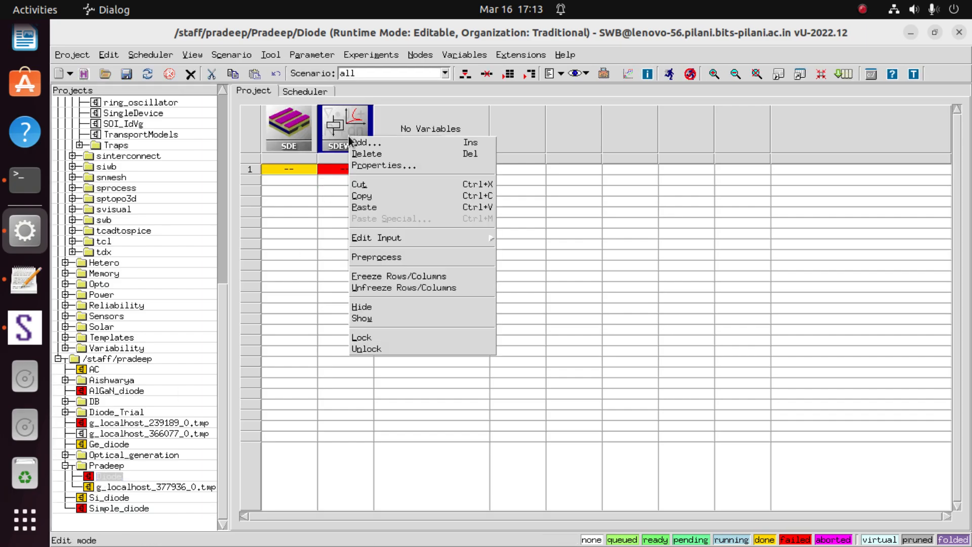
mouse_move(414, 236)
click(511, 241)
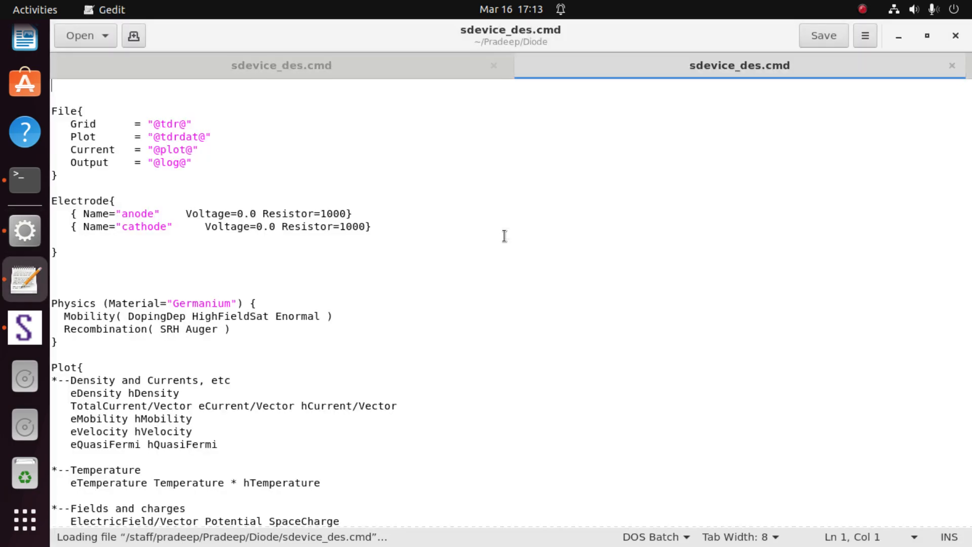
- Close the Diode project's sdevice_des.cmd, keeping the g_localhost_377936_0.tmp project's file open, and switch back to Sentaurus Workbench
scroll(456, 238, down, 12)
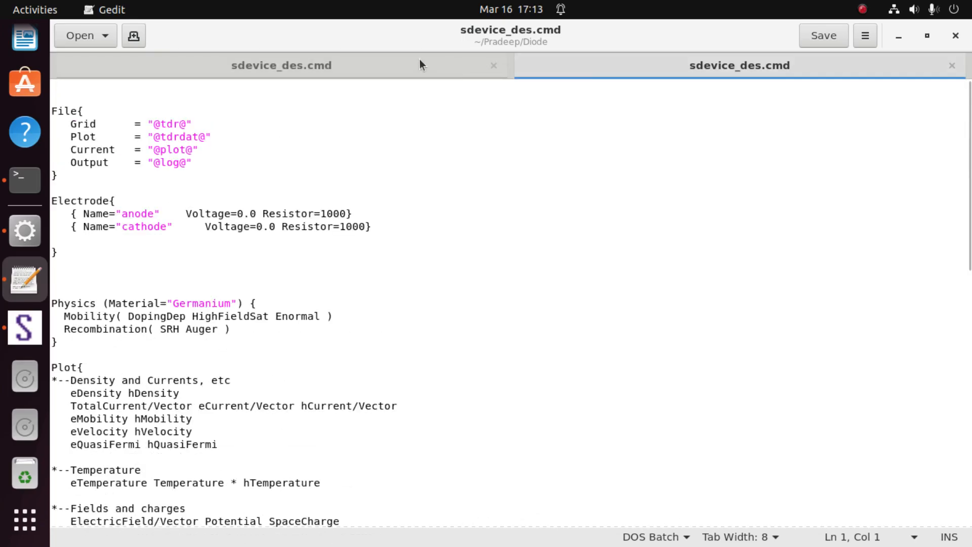
click(398, 67)
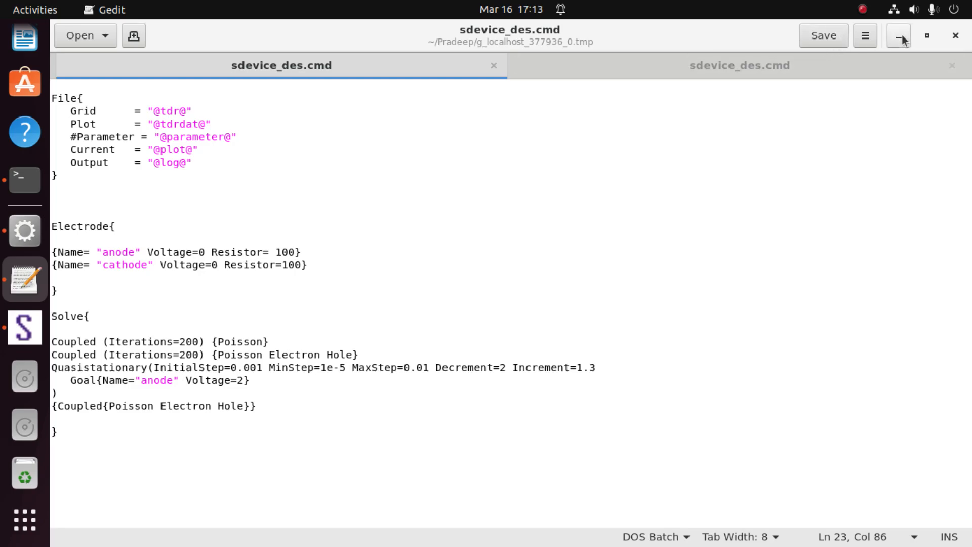
click(952, 65)
click(899, 37)
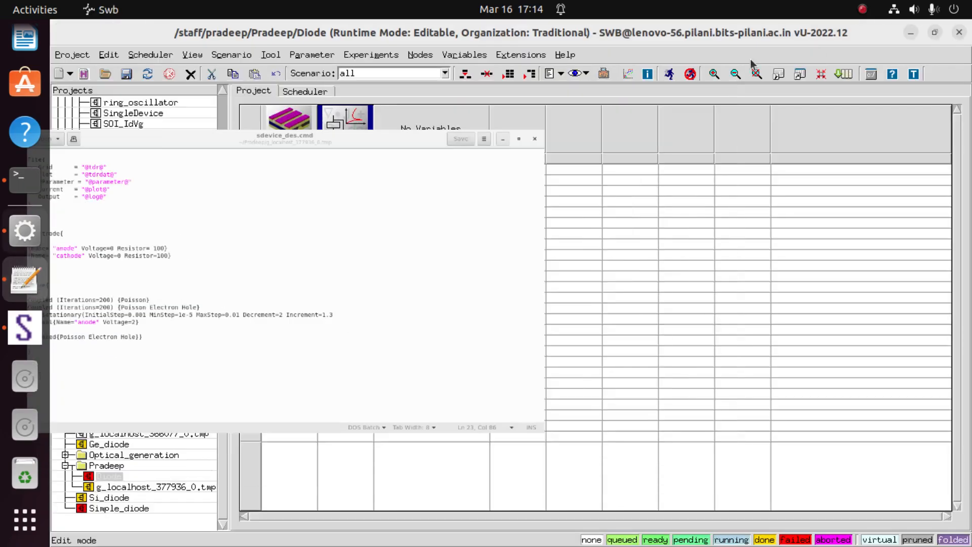
- Open the g_localhost_377936_0.tmp project, save its SDEVICE command file sdevice_des.cmd and return to Sentaurus Workbench
click(116, 487)
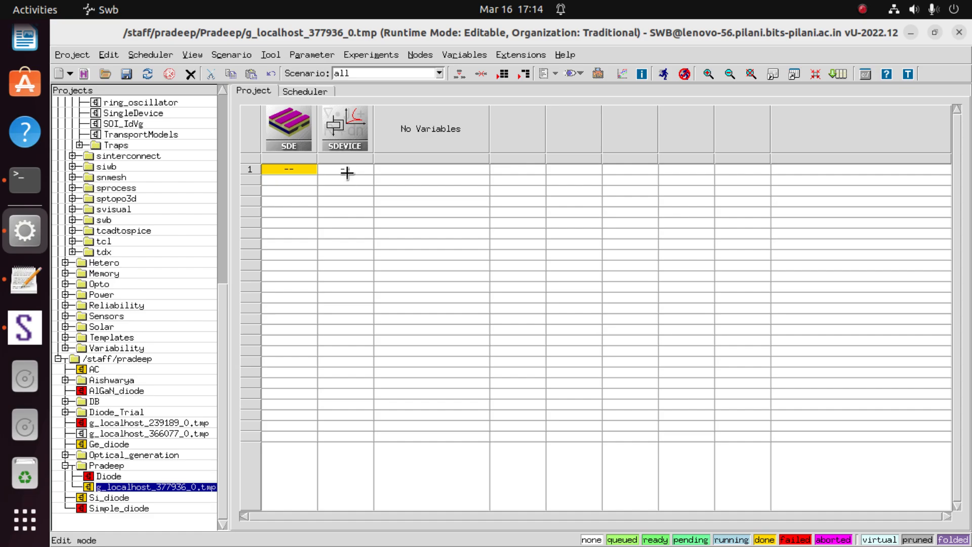
click(354, 167)
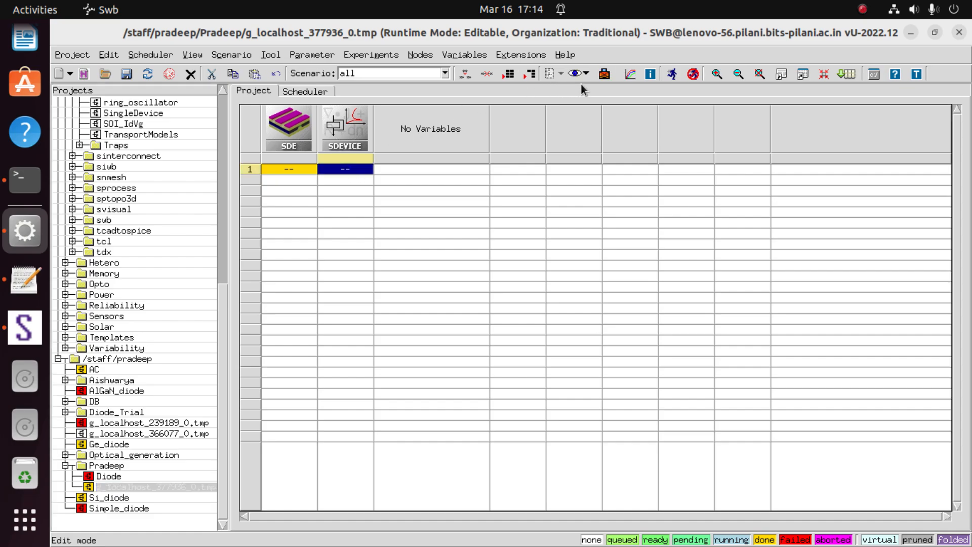
click(333, 128)
right_click(334, 128)
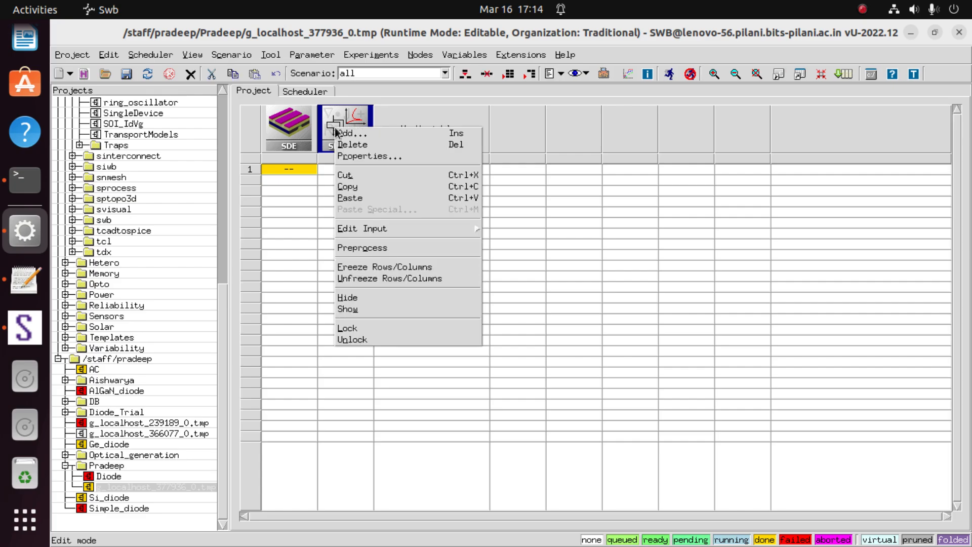
mouse_move(456, 229)
click(518, 230)
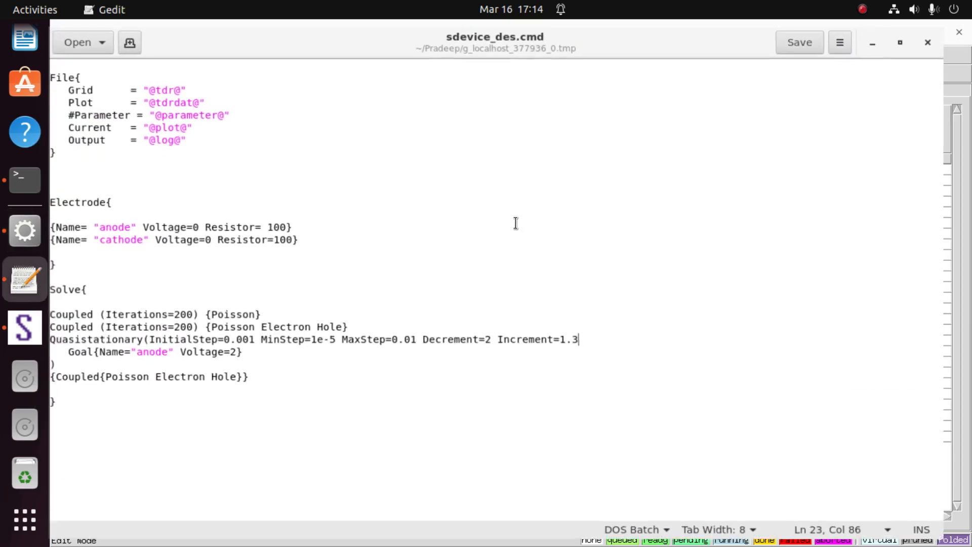
click(812, 40)
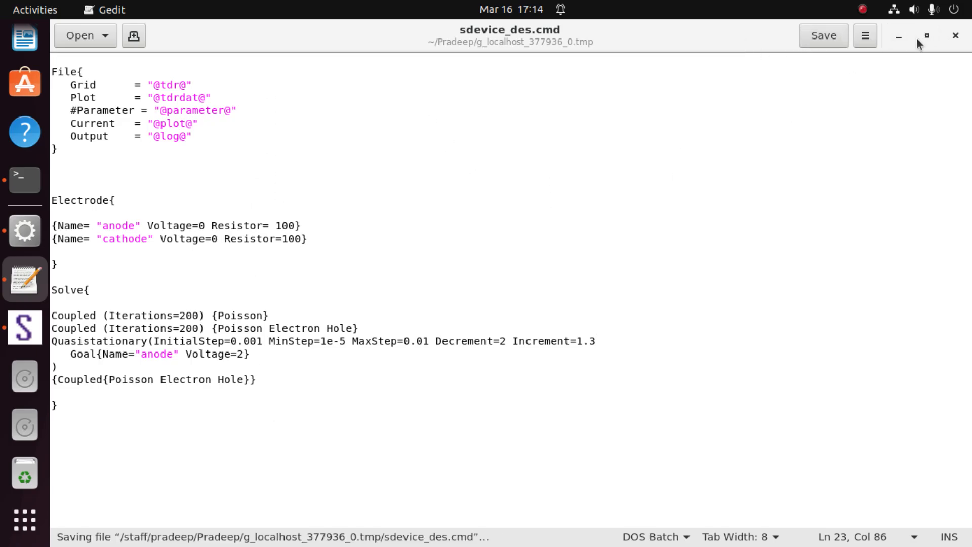
click(899, 37)
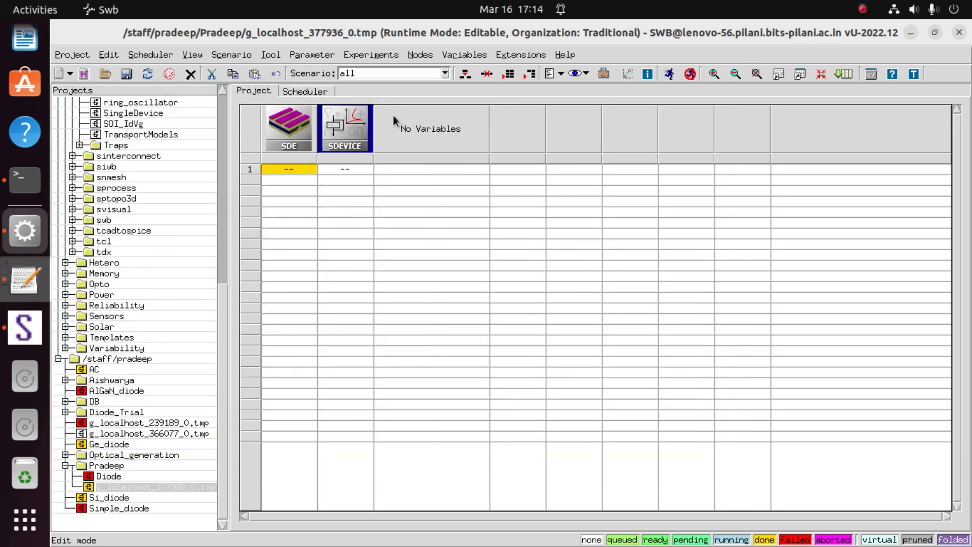
- Run the SDEVICE node of the g_localhost_377936_0.tmp project and close the project log
click(342, 172)
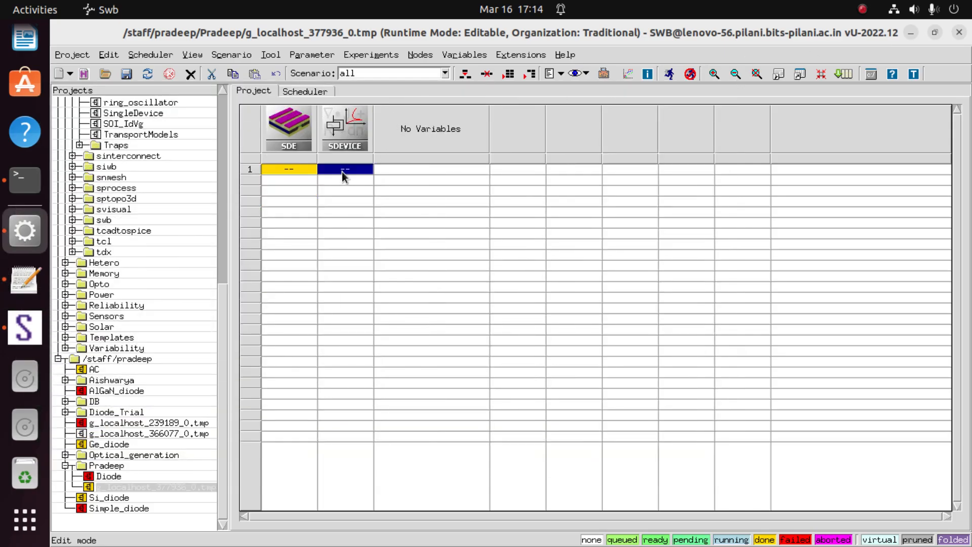
click(669, 77)
click(453, 444)
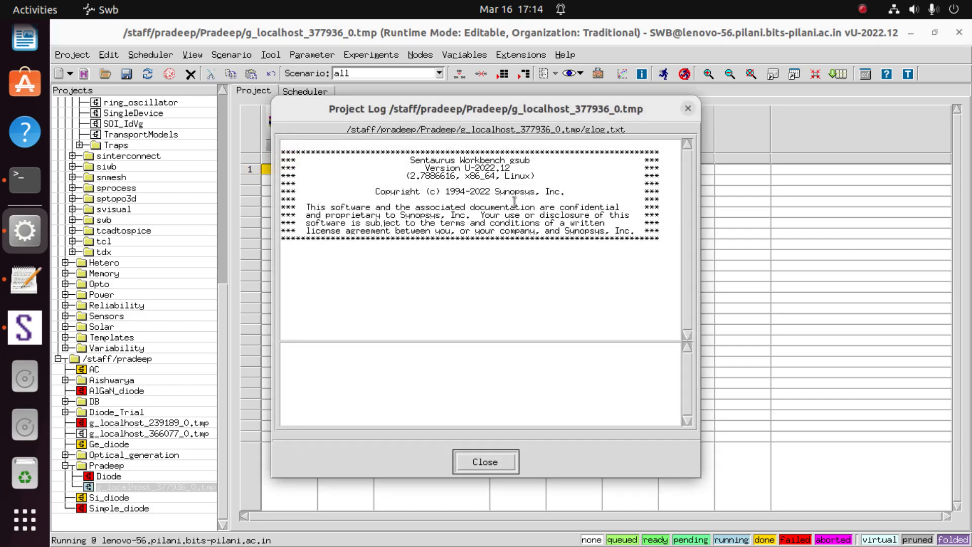
drag(484, 117, 720, 99)
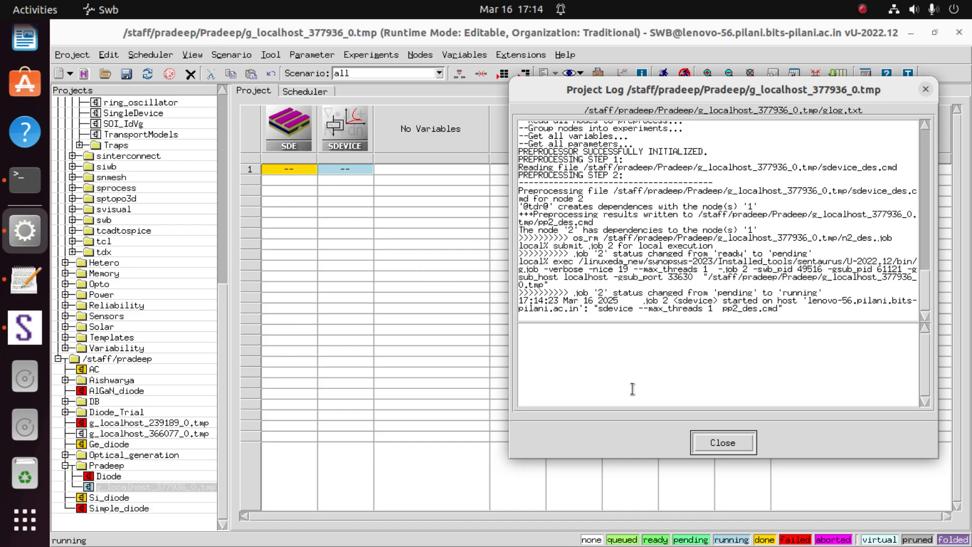
click(708, 443)
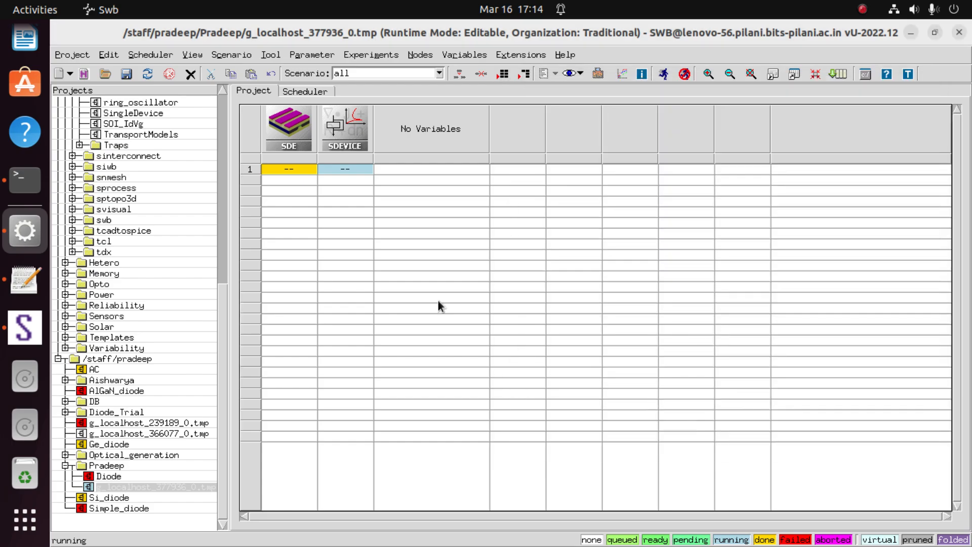
- Examine the SDEVICE node's n2_des.out during the run and again at its end, closing the Node Explorer each time
double_click(359, 170)
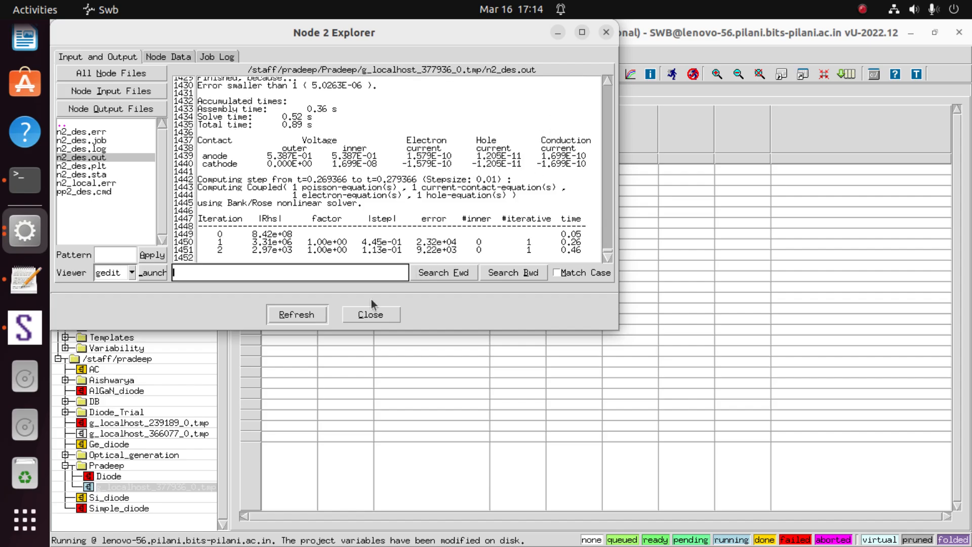
click(369, 315)
click(410, 229)
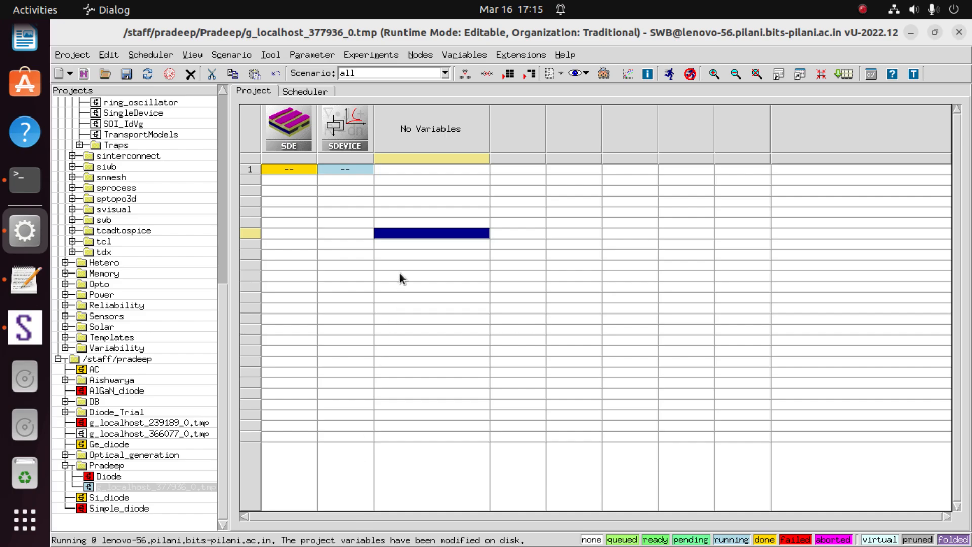
click(359, 198)
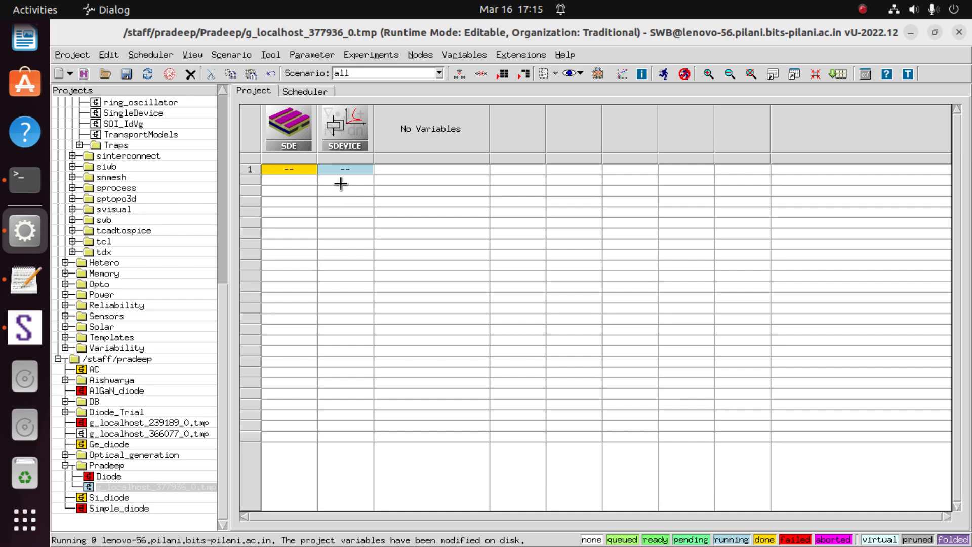
double_click(351, 168)
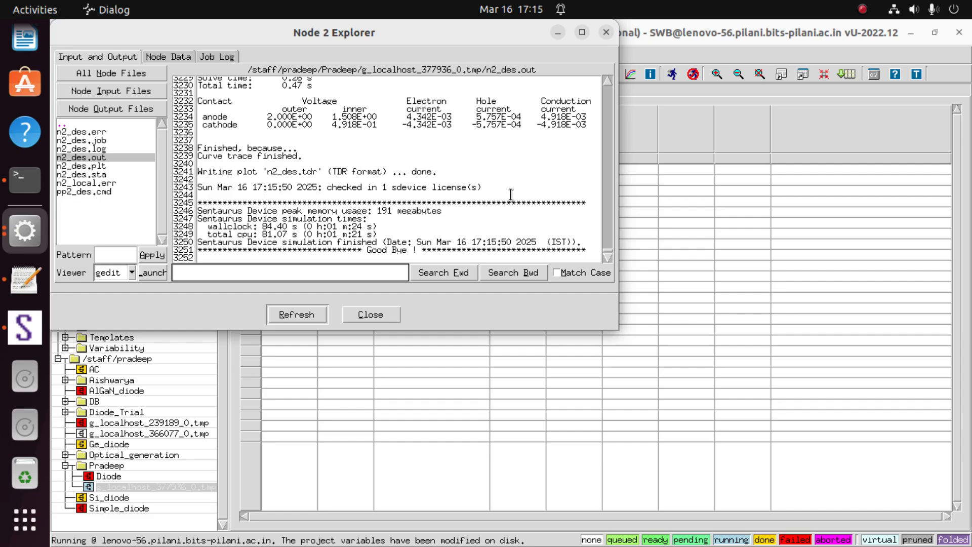
click(390, 320)
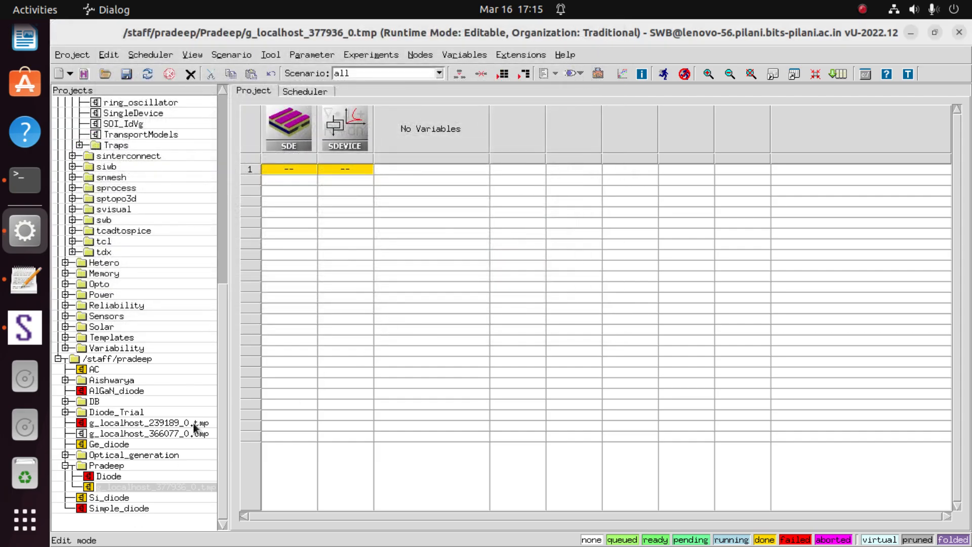
- Visualize the SDEVICE node's n2_des.plt in the linked Sentaurus Visual instance SWB_1 and maximize the new empty plot
right_click(345, 169)
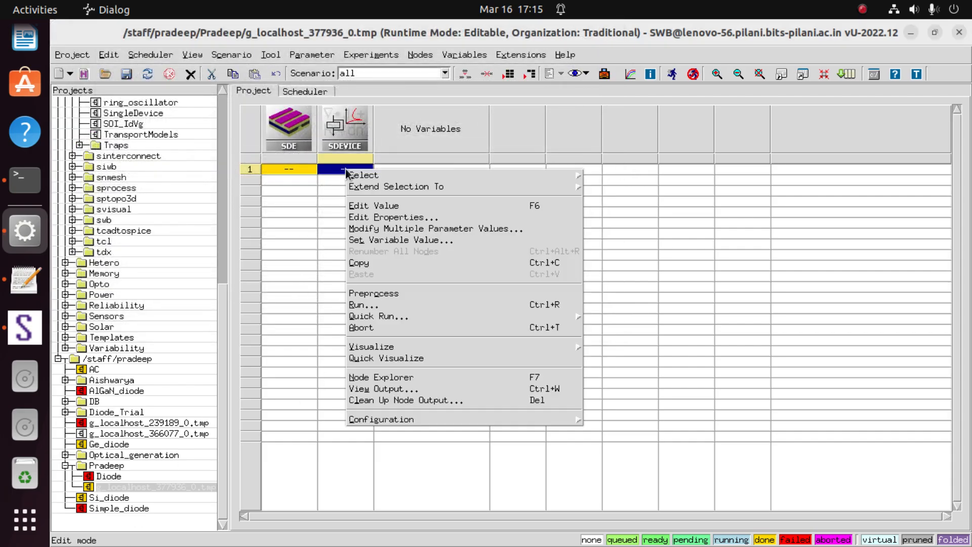
mouse_move(393, 346)
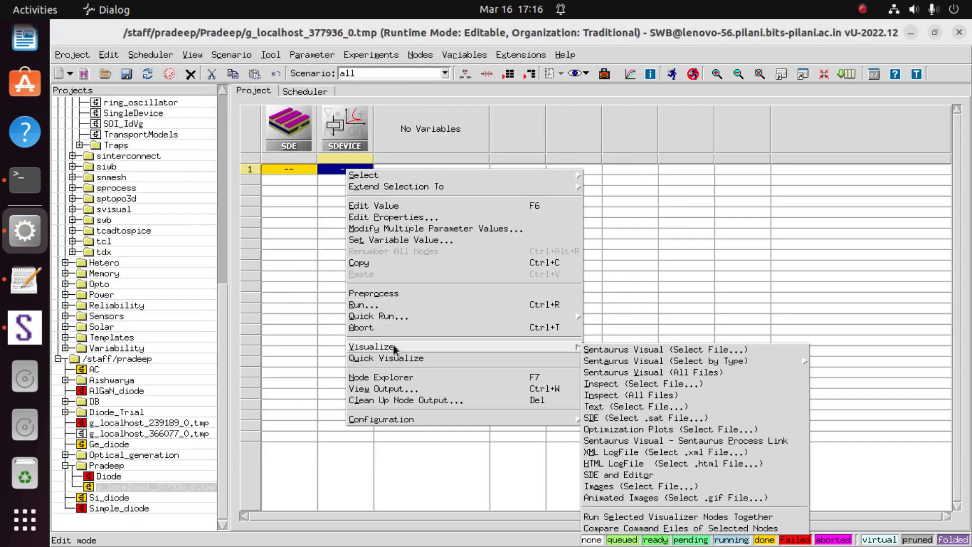
click(599, 350)
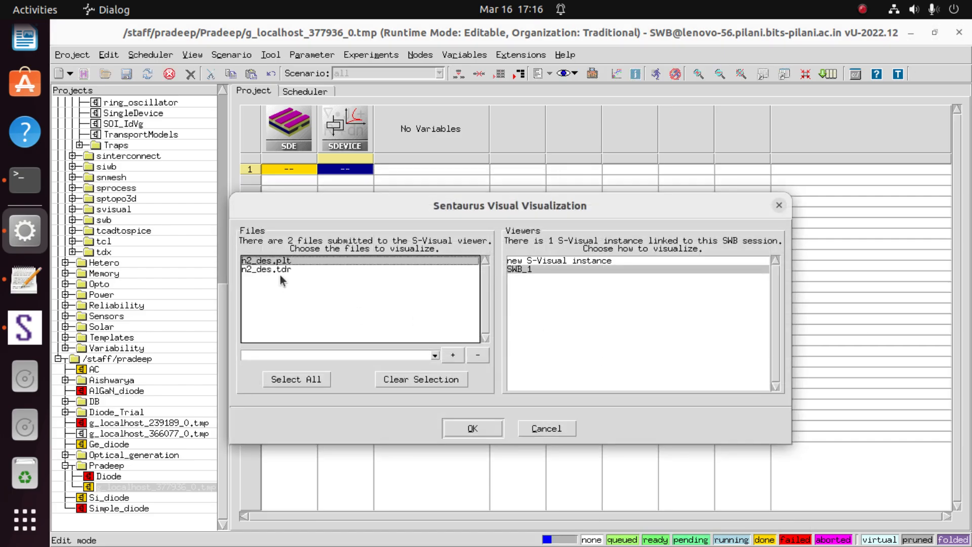
click(469, 428)
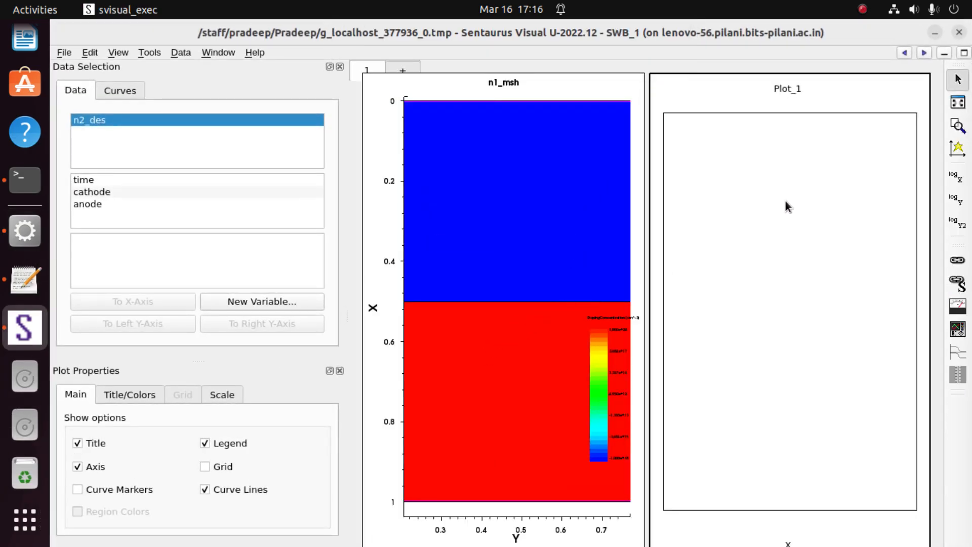
click(963, 54)
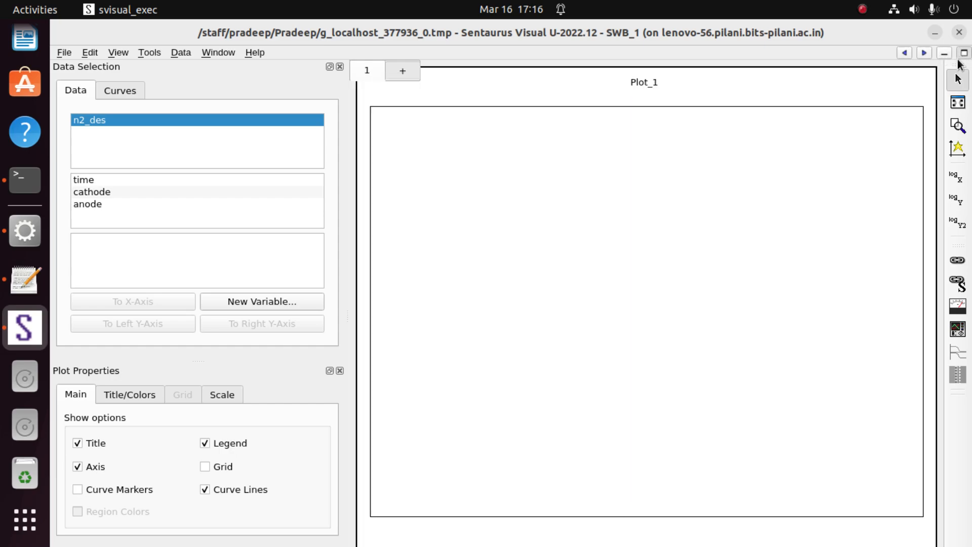
- Plot the anode's TotalCurrent on the left Y-axis against its OuterVoltage on the X-axis
click(89, 205)
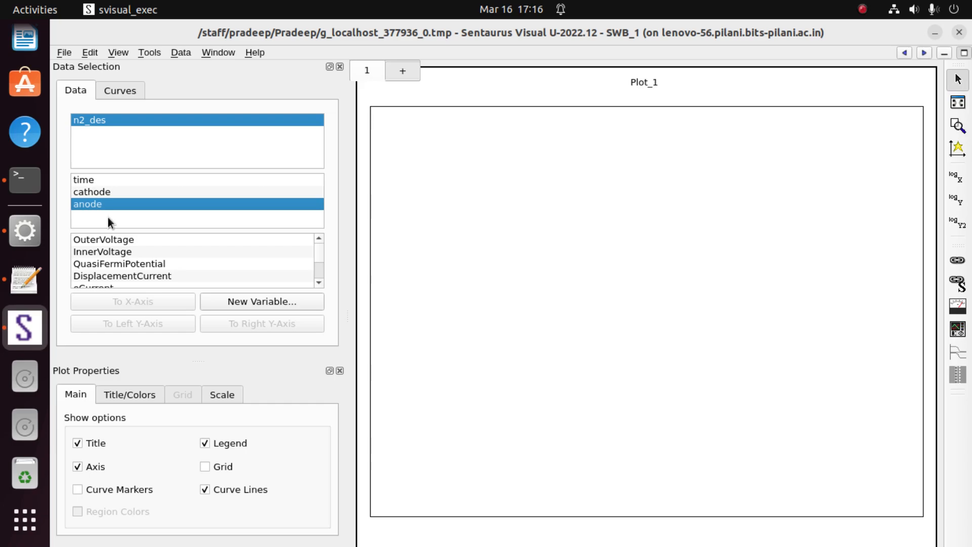
click(118, 241)
click(151, 300)
scroll(169, 245, down, 2)
click(150, 264)
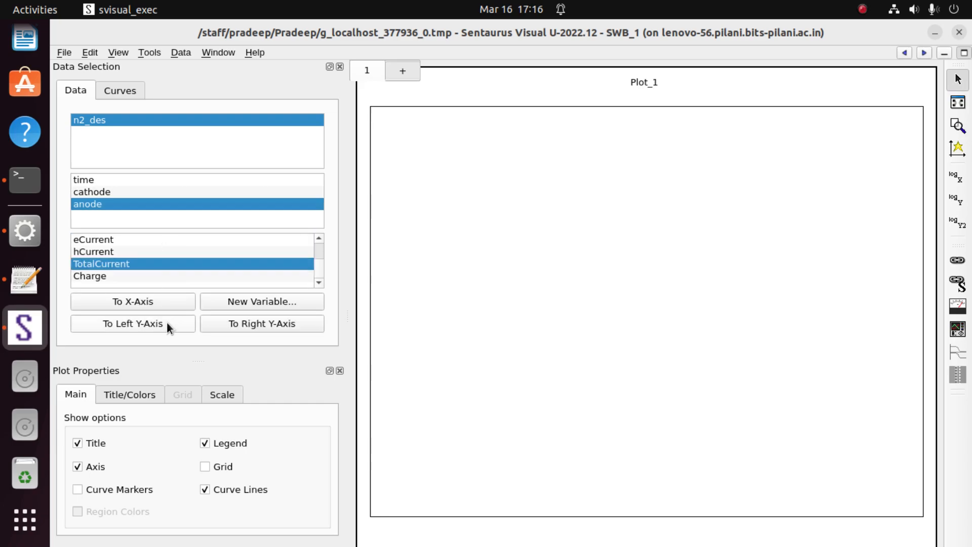
click(166, 322)
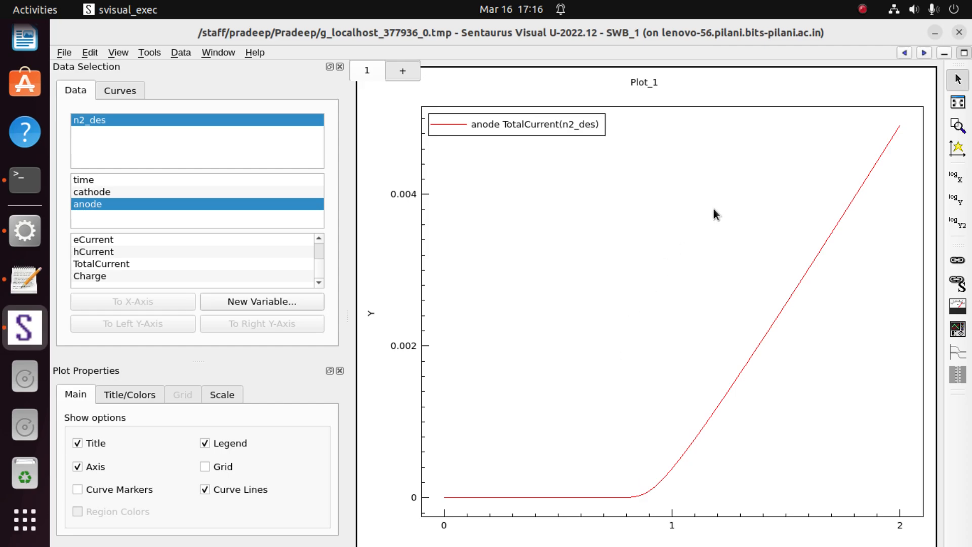
- Switch back to Sentaurus Workbench and open the SDEVICE command file sdevice_des.cmd for editing
click(941, 33)
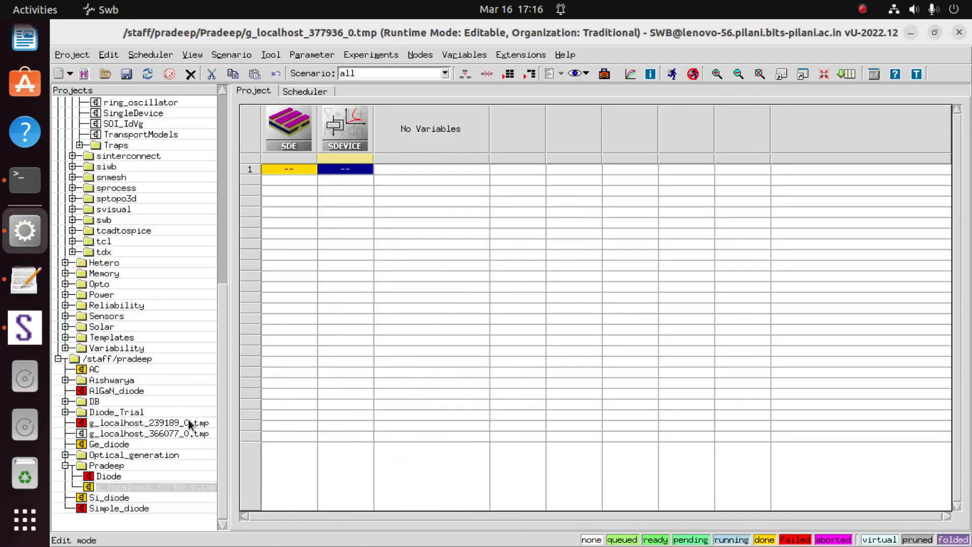
right_click(347, 133)
mouse_move(430, 235)
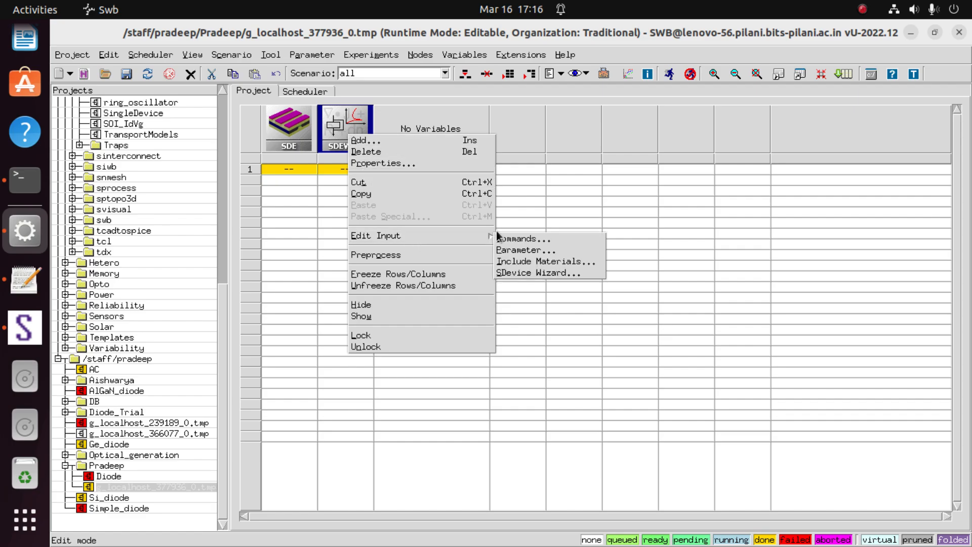
click(509, 239)
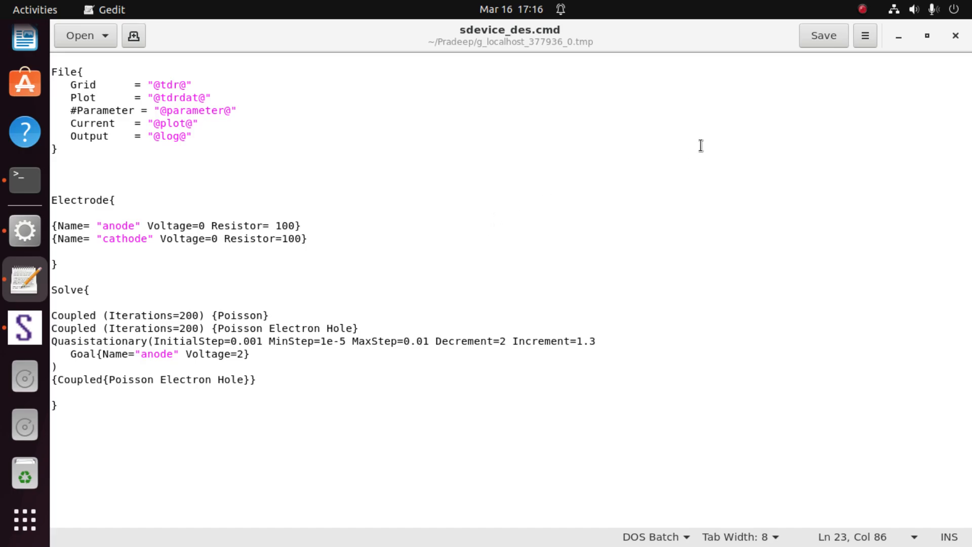
click(861, 9)
click(855, 47)
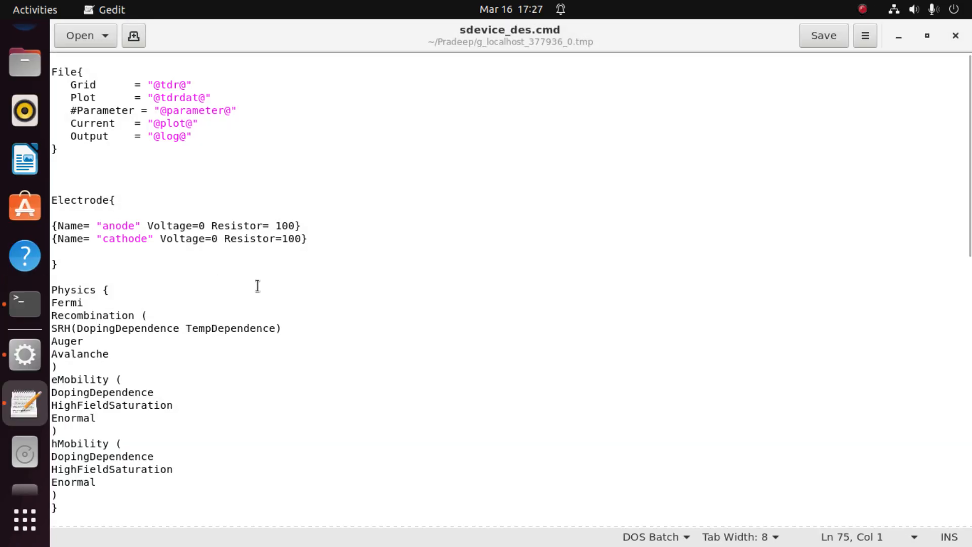
- Examine the Physics, Plot, Math and Solve sections of sdevice_des.cmd
scroll(436, 278, down, 15)
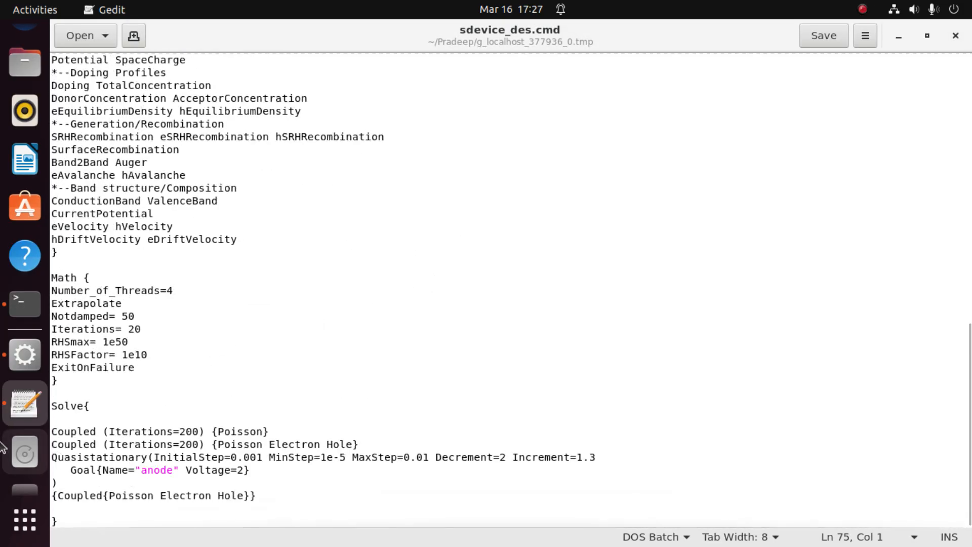
scroll(434, 281, up, 15)
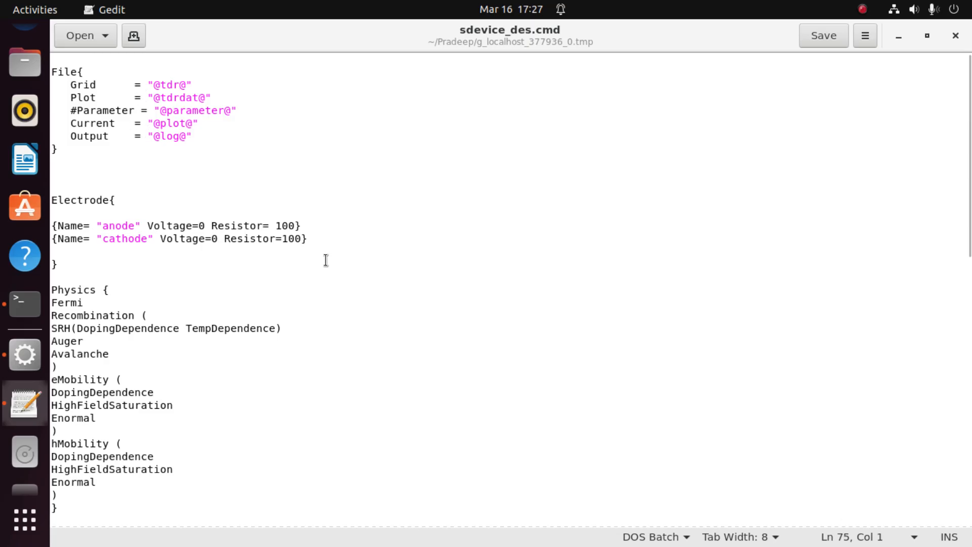
scroll(325, 260, down, 15)
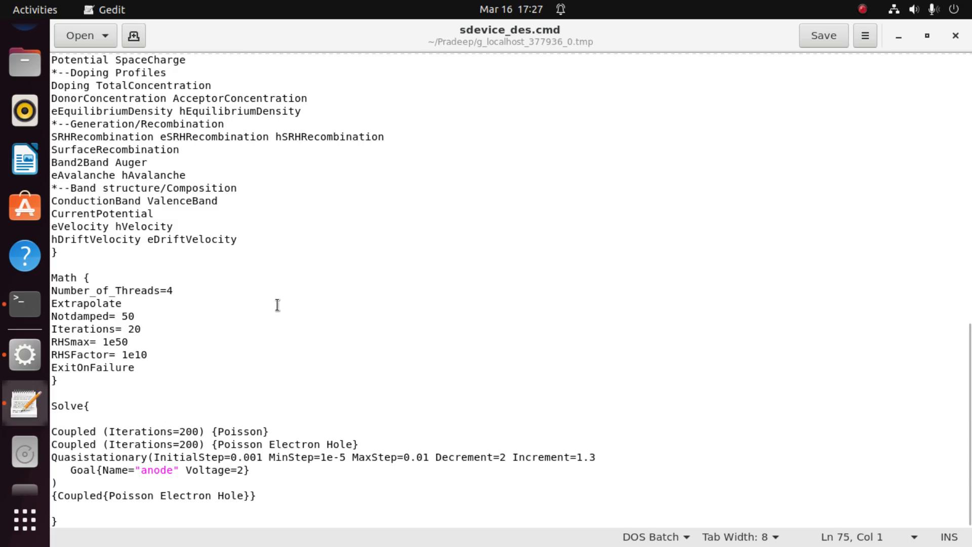
scroll(276, 304, up, 15)
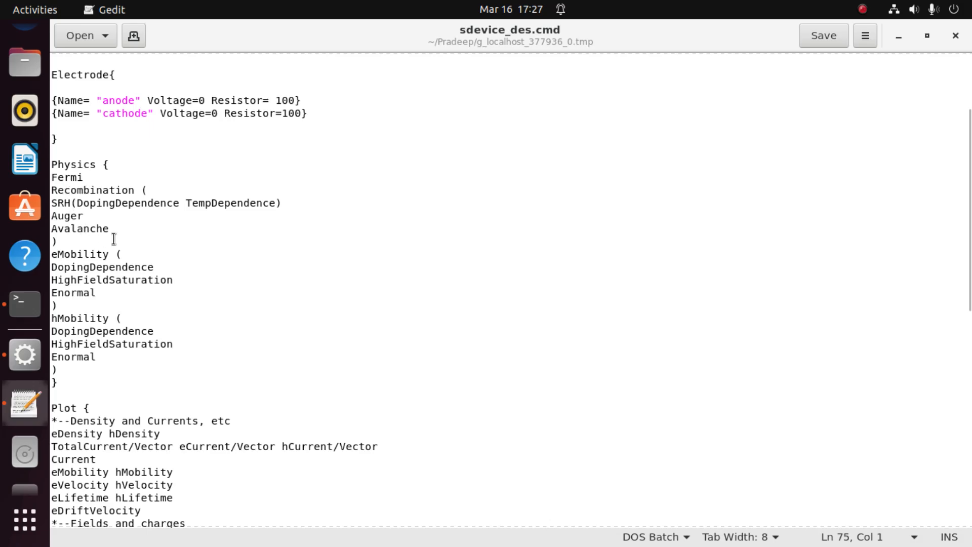
scroll(140, 301, down, 7)
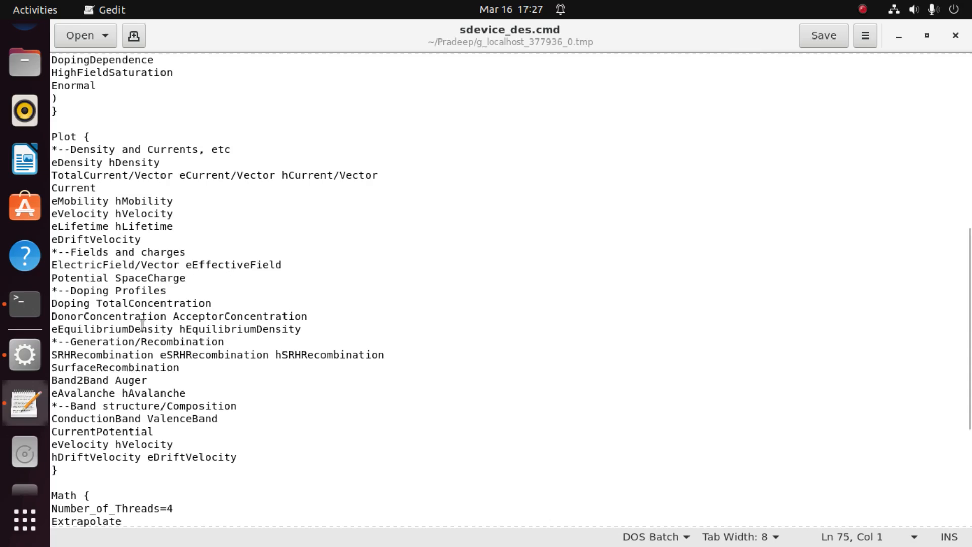
- Check the sections of sdevice_des.cmd from File through Solve and save the command file
scroll(185, 312, down, 2)
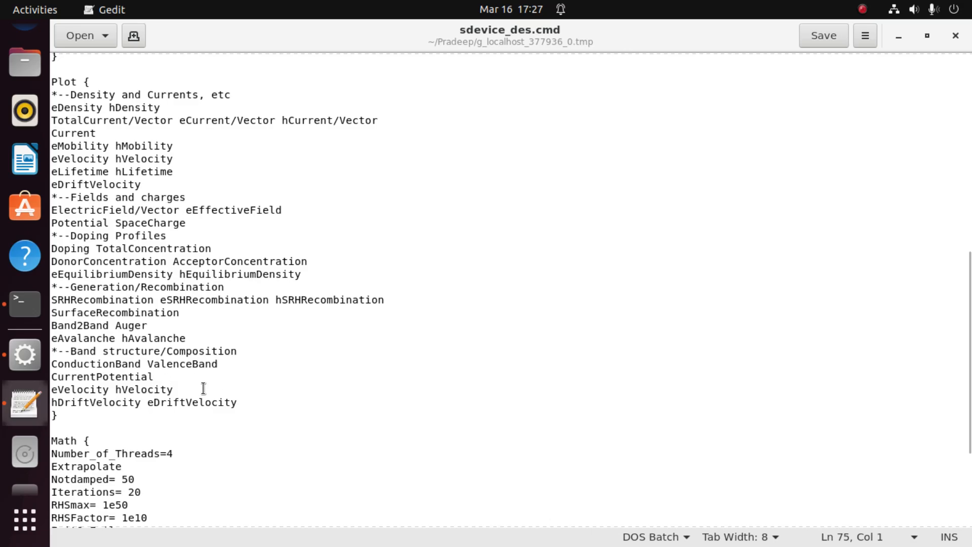
scroll(196, 312, up, 5)
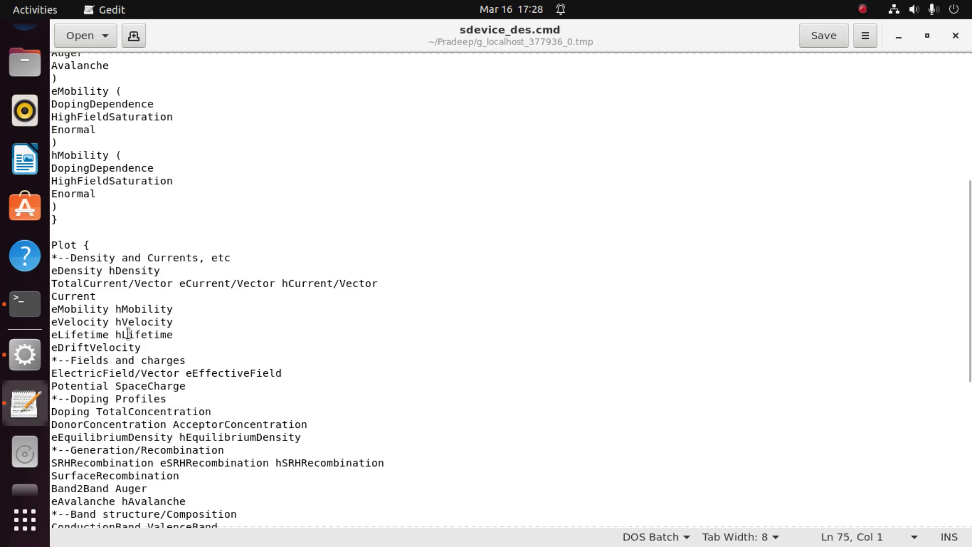
scroll(135, 256, up, 3)
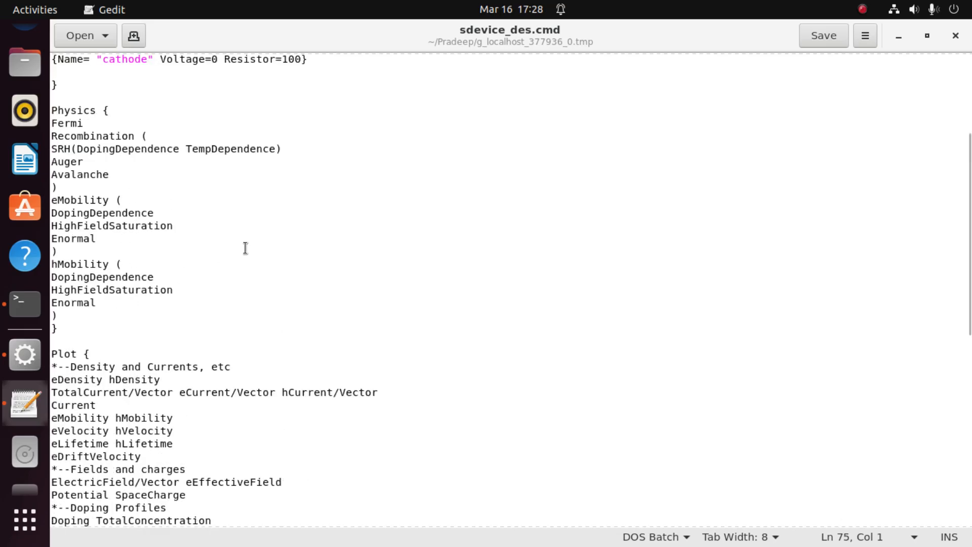
scroll(245, 246, down, 10)
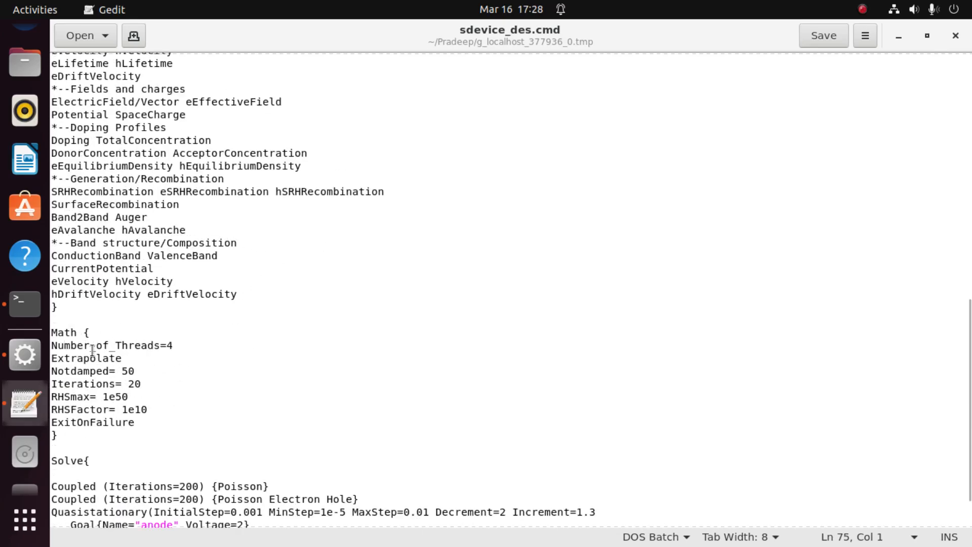
scroll(225, 377, down, 2)
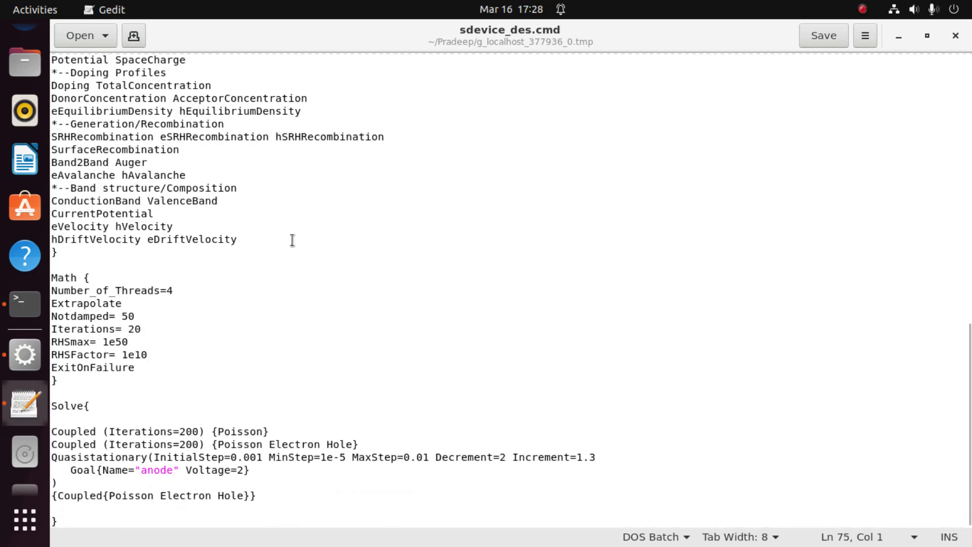
scroll(290, 284, up, 15)
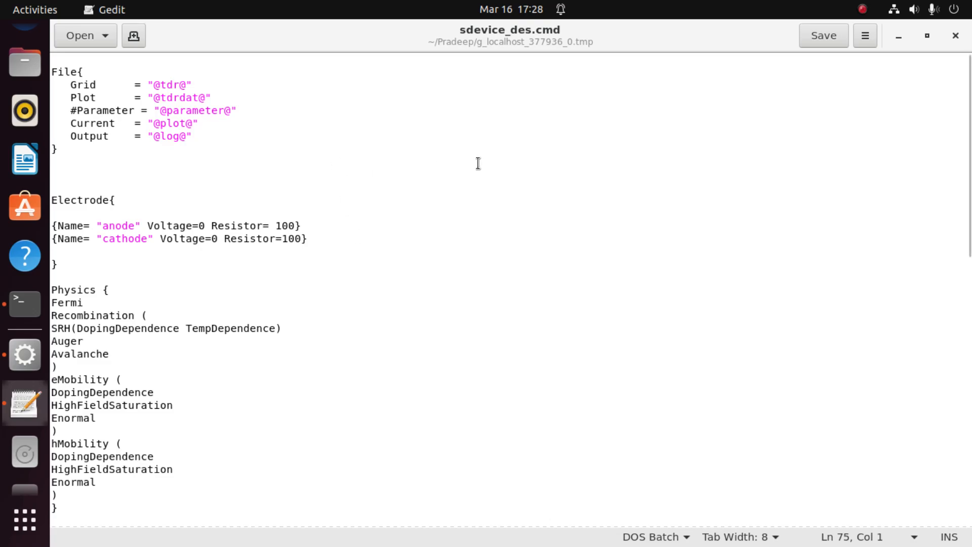
click(813, 39)
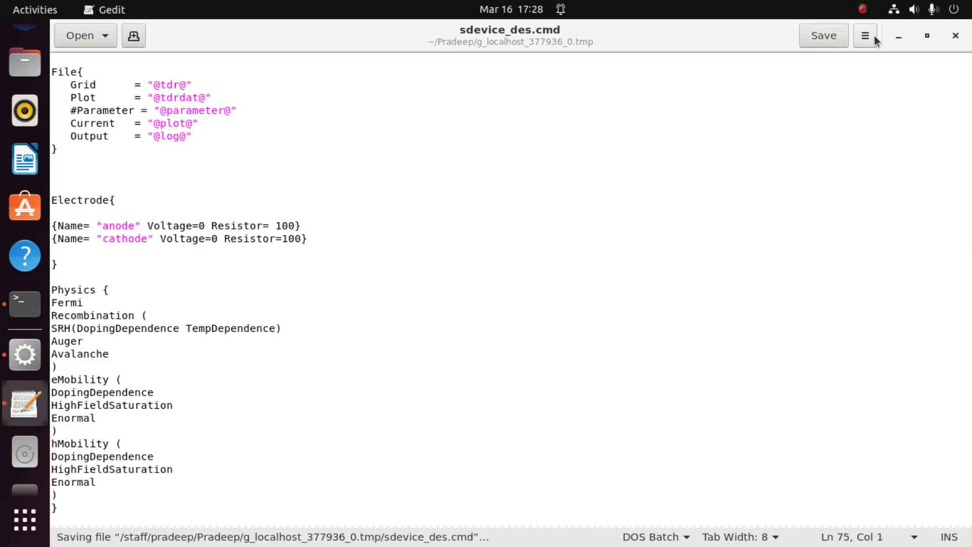
- Switch to Sentaurus Workbench, run the SDEVICE node with preprocessing on the local:default queue, and dismiss the project log
click(23, 355)
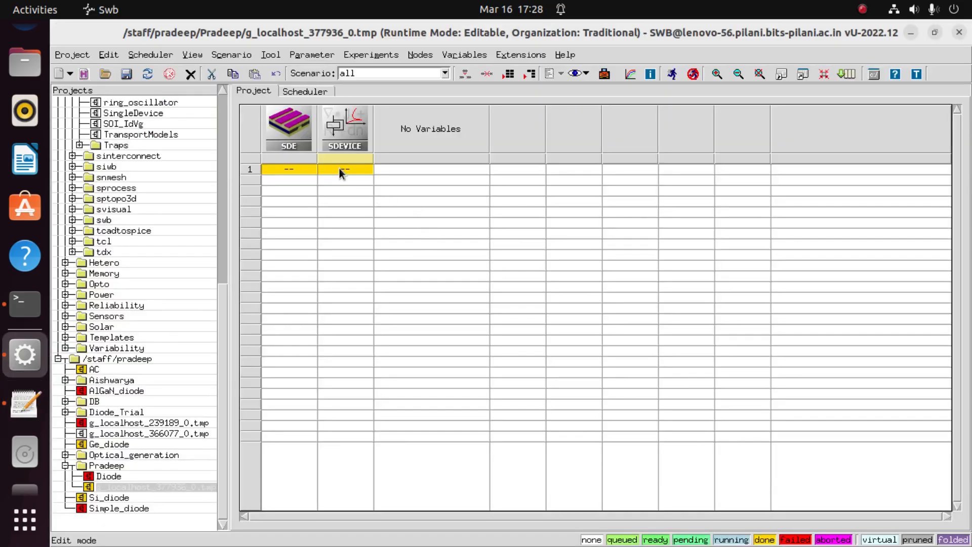
click(352, 170)
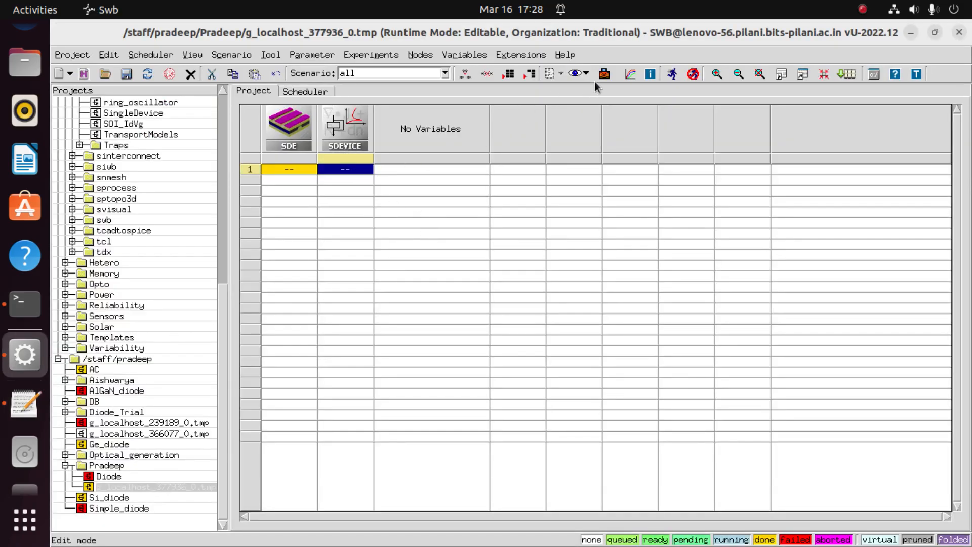
click(669, 75)
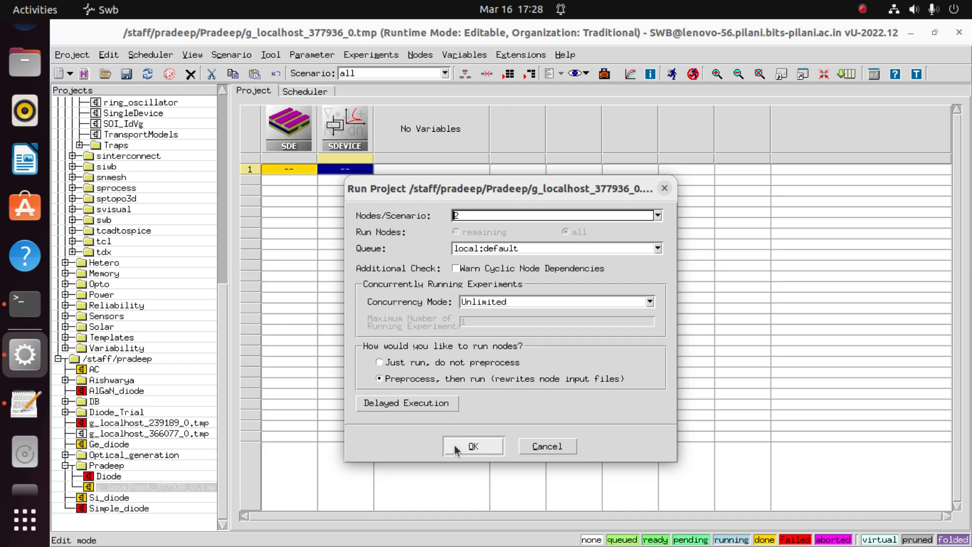
click(454, 445)
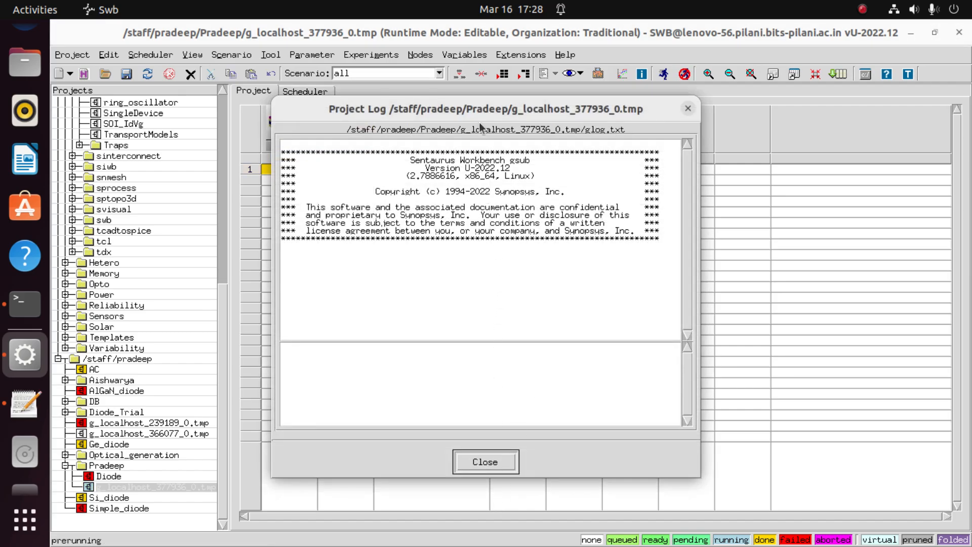
drag(481, 127, 674, 133)
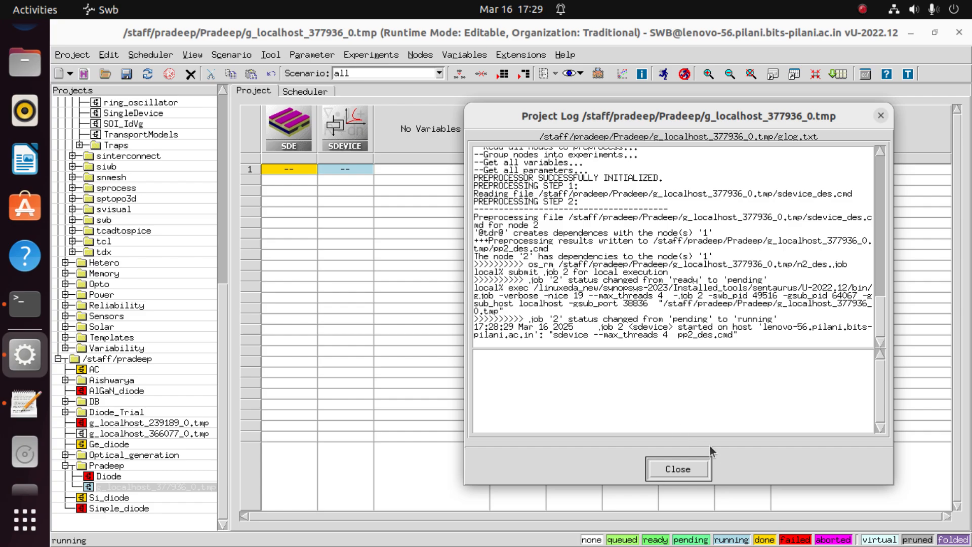
click(676, 469)
- Examine the iterations and contact voltages and currents in the SDEVICE node's n2_des.out output, and close the Node Explorer
double_click(335, 172)
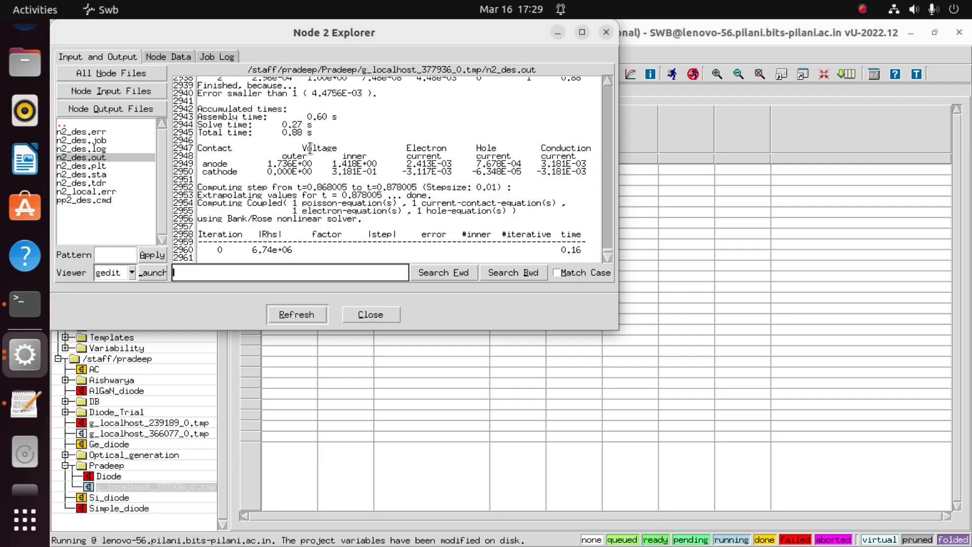
scroll(314, 161, up, 15)
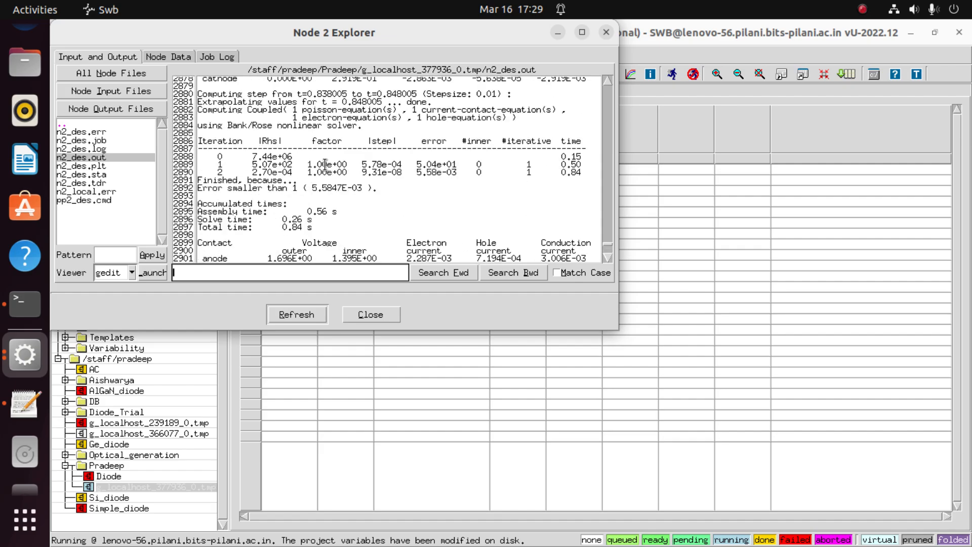
scroll(352, 170, up, 3)
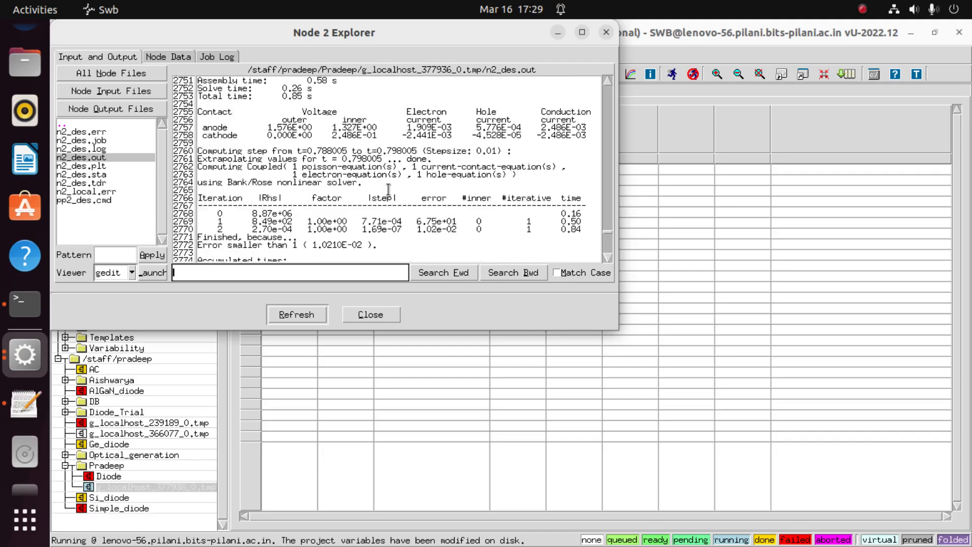
scroll(395, 195, down, 6)
scroll(410, 205, down, 15)
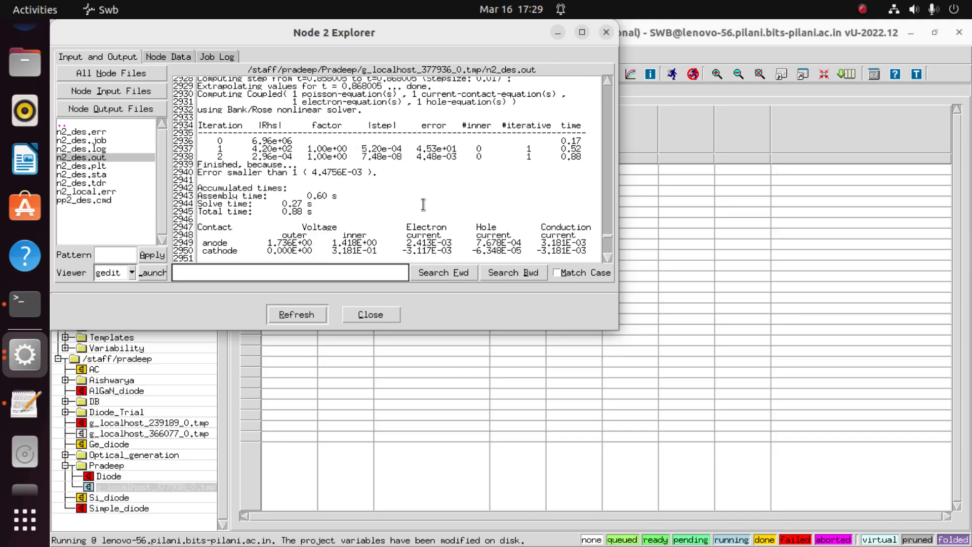
scroll(424, 213, down, 12)
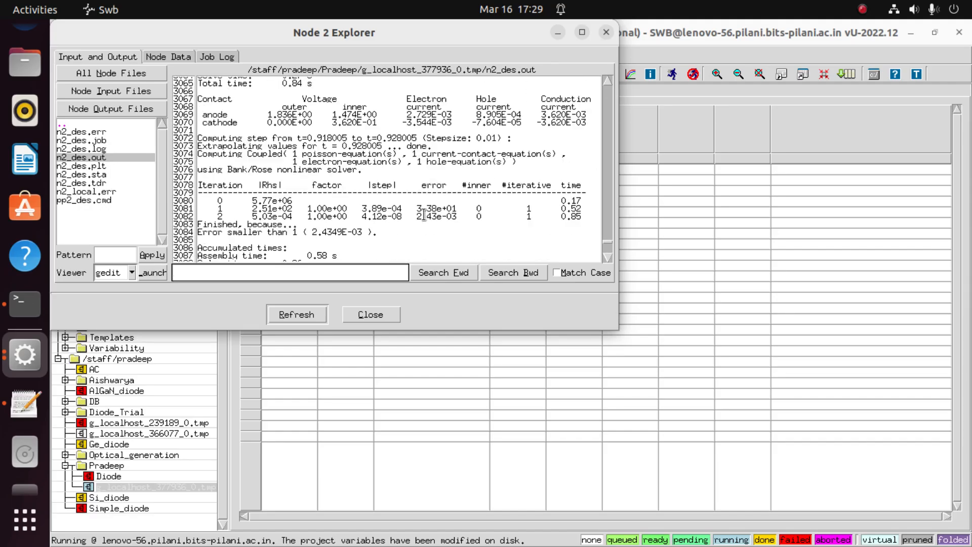
scroll(425, 214, down, 8)
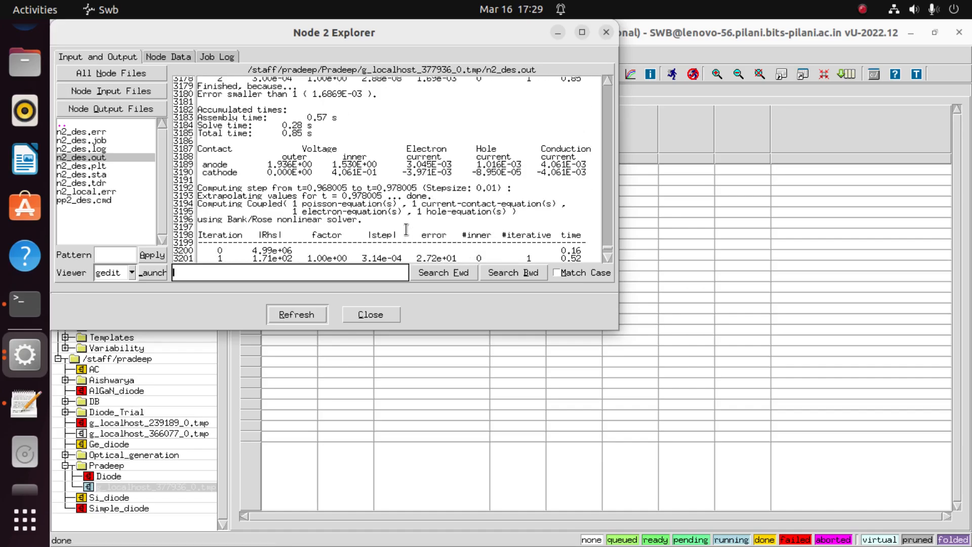
scroll(396, 227, down, 4)
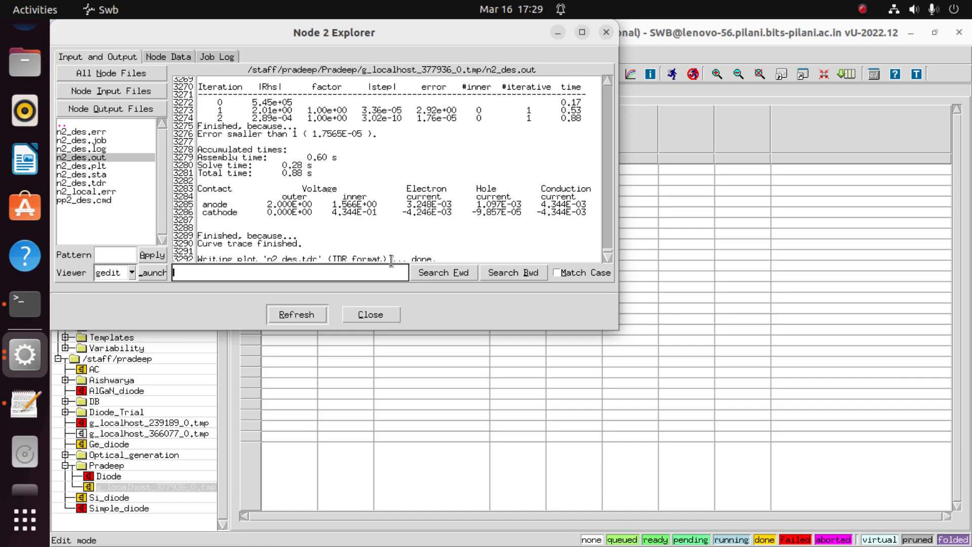
click(386, 315)
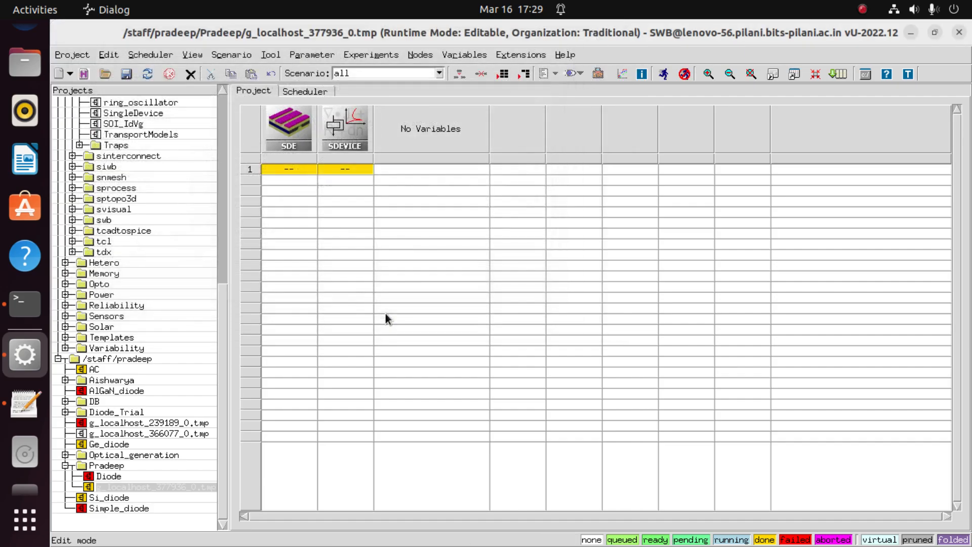
- Visualize the SDEVICE node's n2_des.plt and n2_des.tdr together in a new Sentaurus Visual instance
right_click(336, 171)
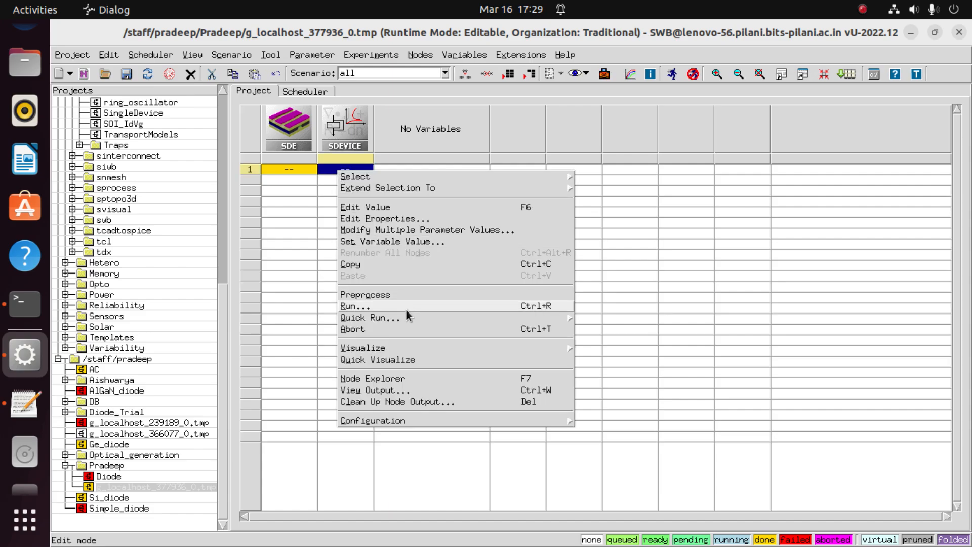
mouse_move(427, 347)
click(585, 352)
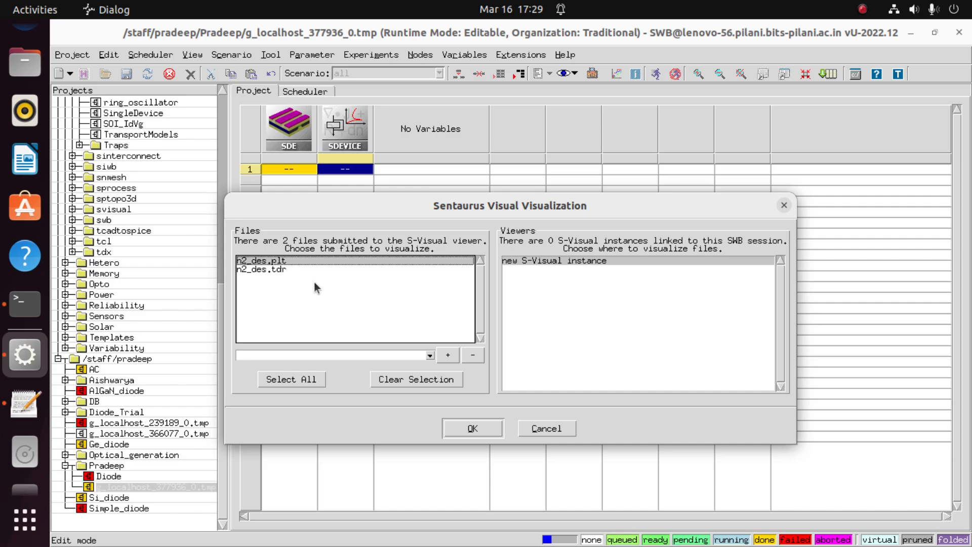
click(278, 270)
click(314, 381)
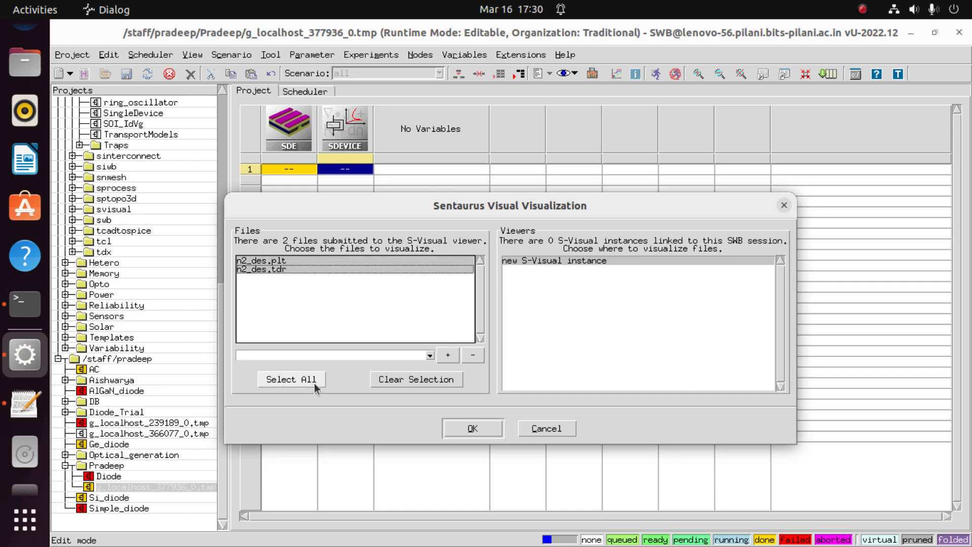
click(471, 431)
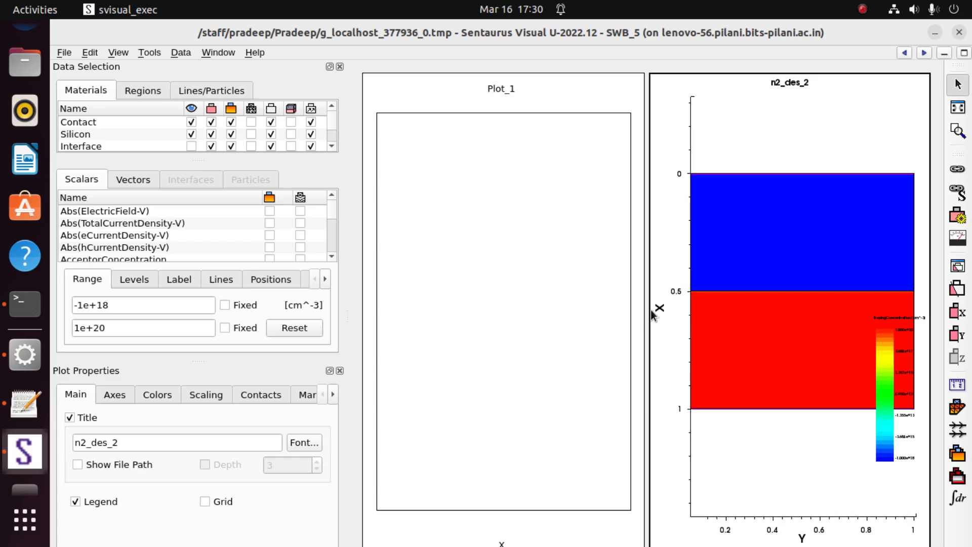
- In the empty Plot_1, plot the anode's TotalCurrent on the left Y-axis against its OuterVoltage on the X-axis
click(479, 210)
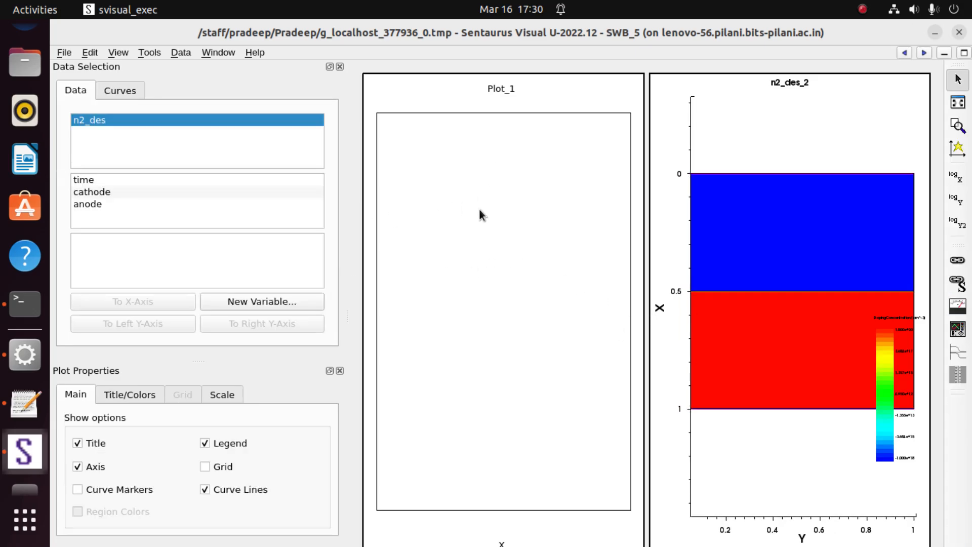
click(90, 205)
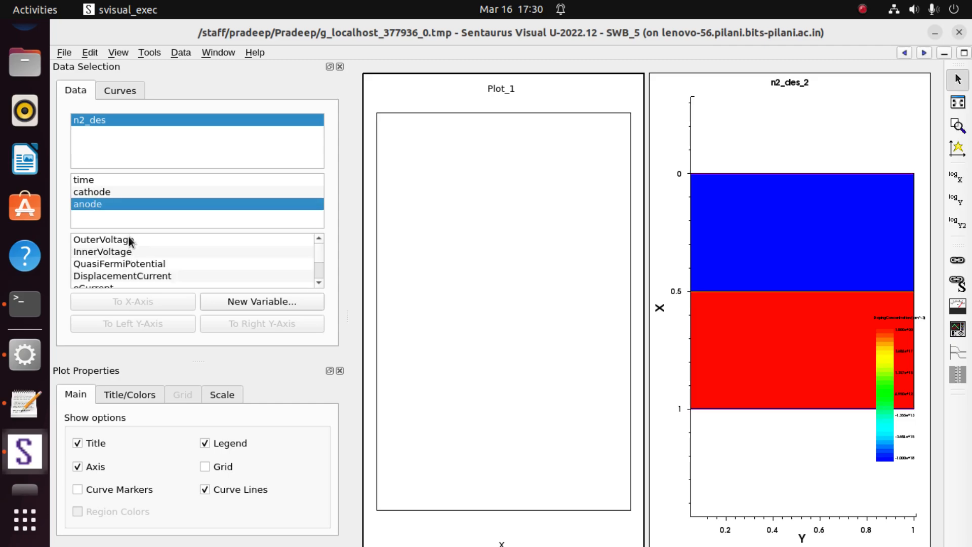
click(128, 237)
click(142, 301)
scroll(161, 273, down, 2)
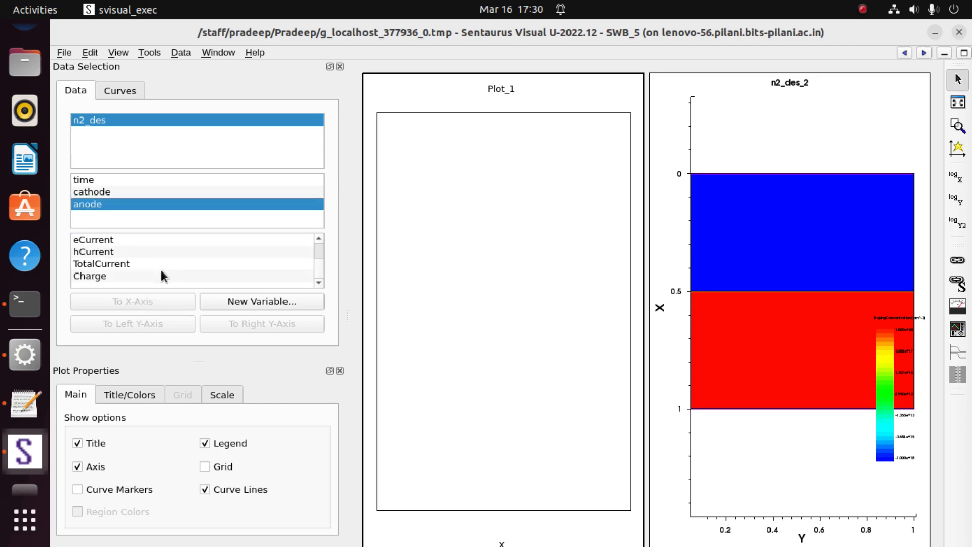
click(134, 263)
click(160, 325)
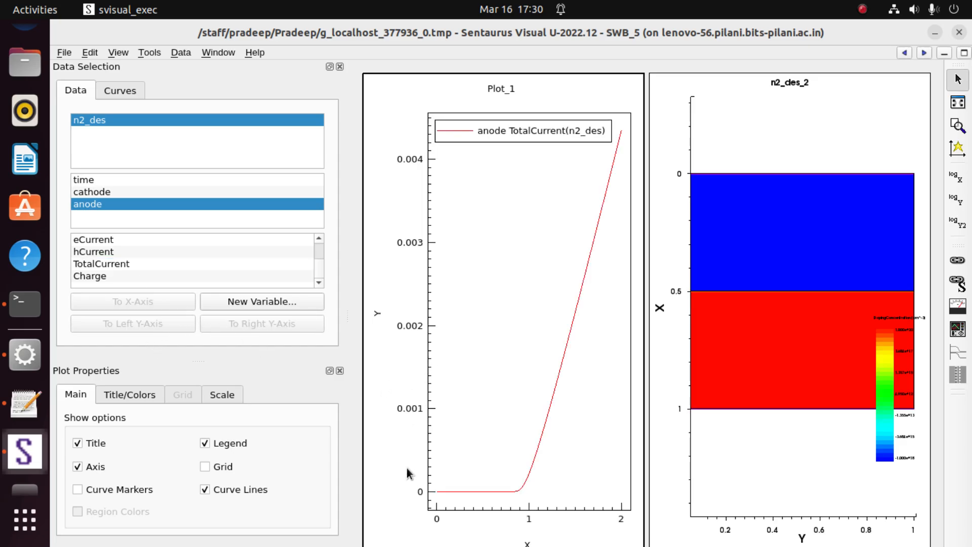
- Display the ElectrostaticPotential scalar as the colour map on the diode structure in the n2_des_2 plot
click(782, 290)
scroll(785, 290, down, 2)
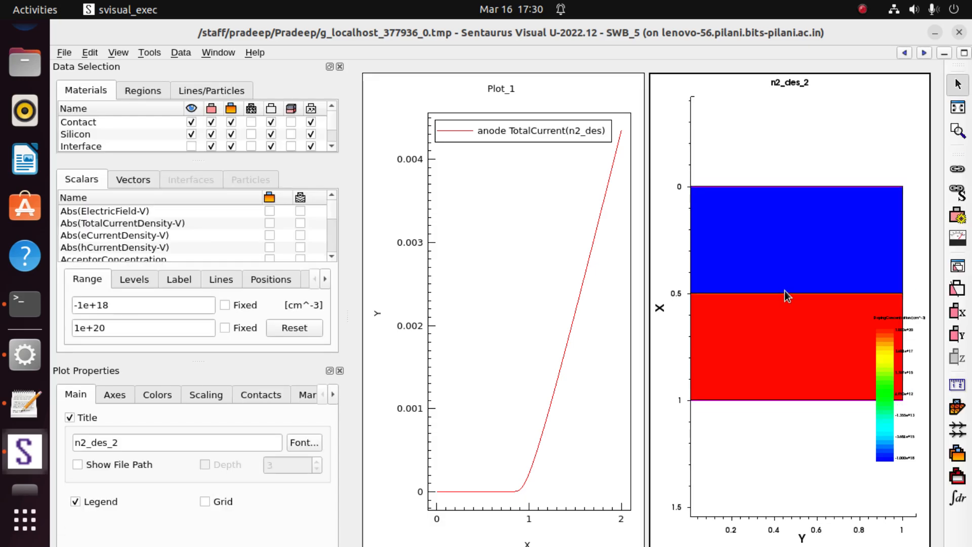
scroll(784, 290, down, 2)
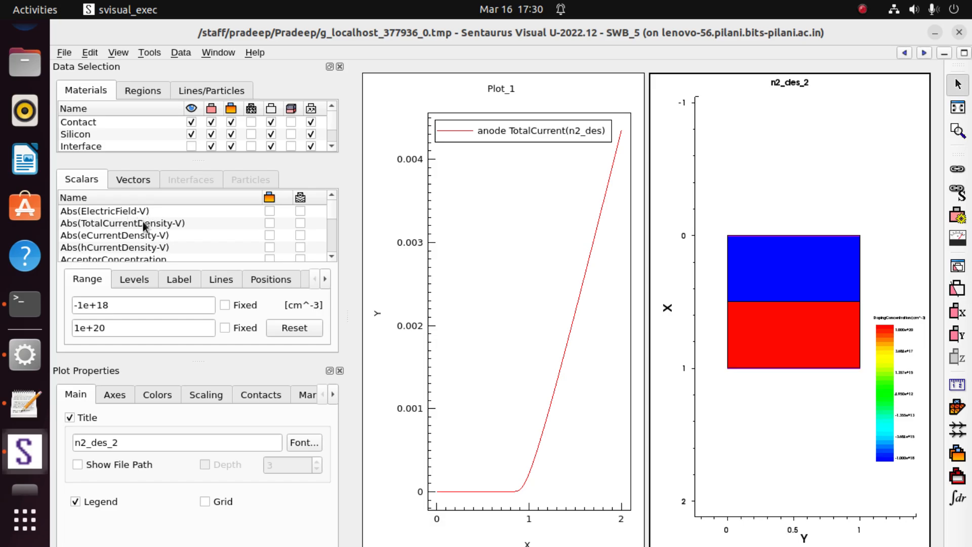
scroll(144, 228, down, 1)
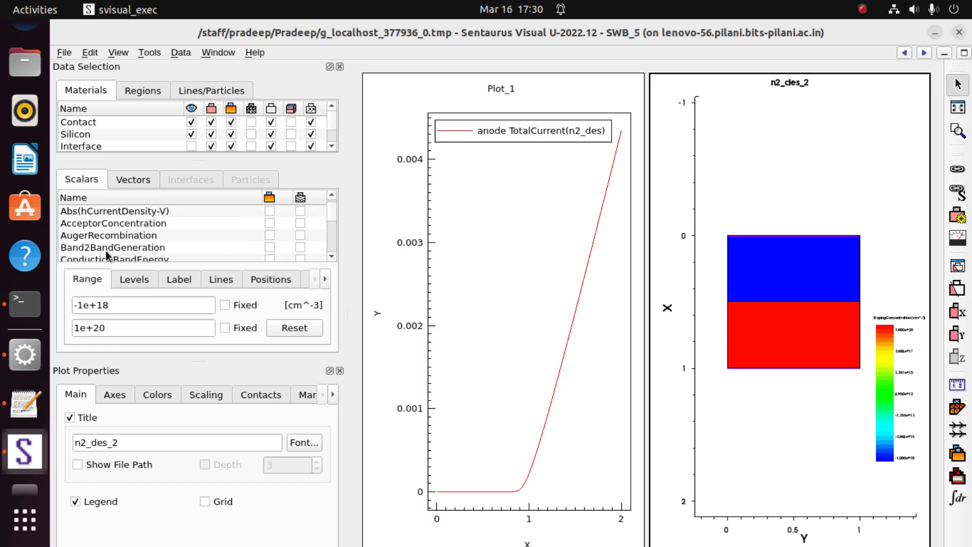
scroll(166, 230, up, 1)
scroll(164, 225, down, 4)
scroll(164, 225, up, 1)
click(165, 224)
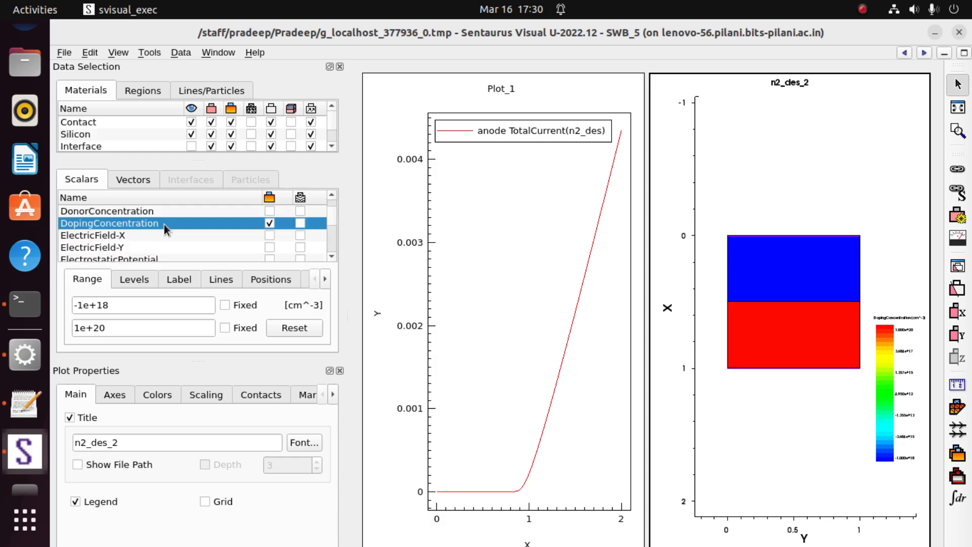
scroll(133, 248, down, 1)
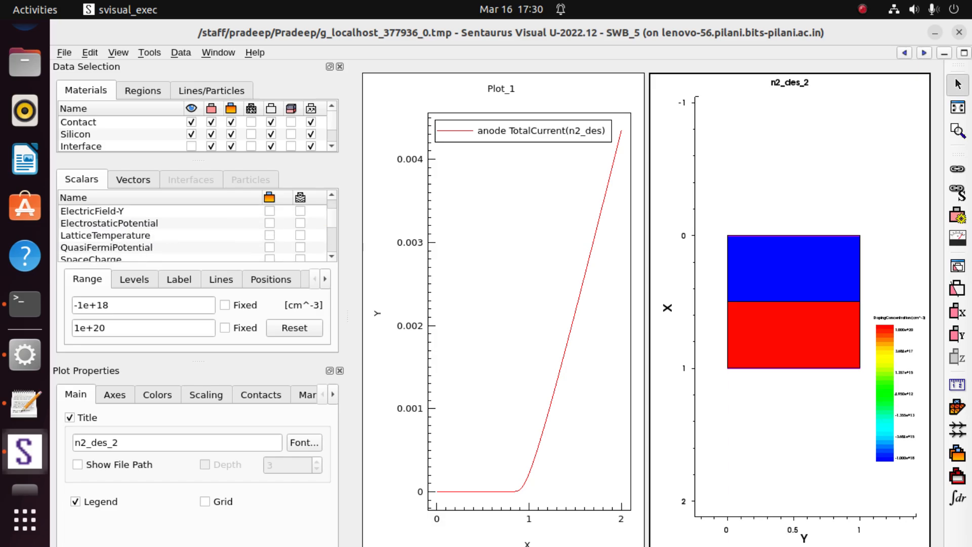
click(270, 224)
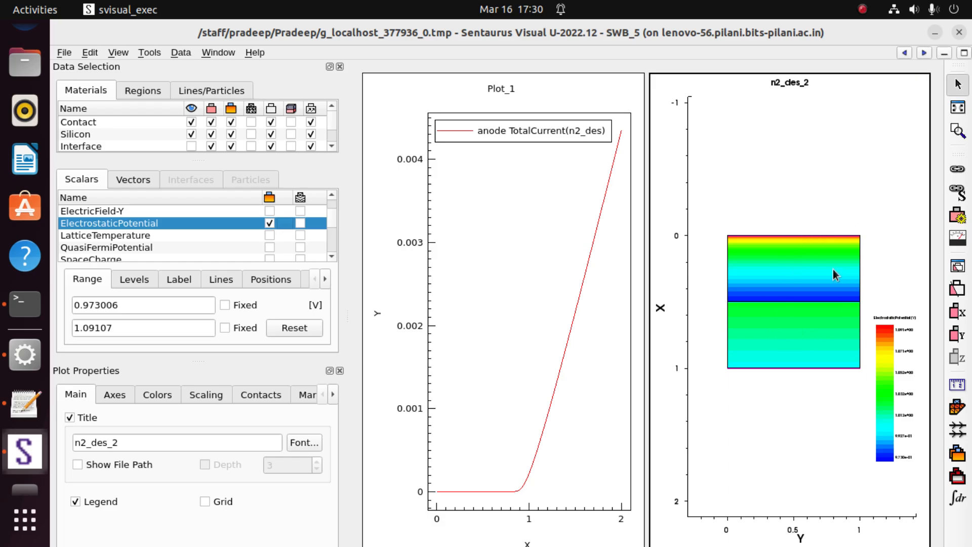
scroll(834, 349, up, 2)
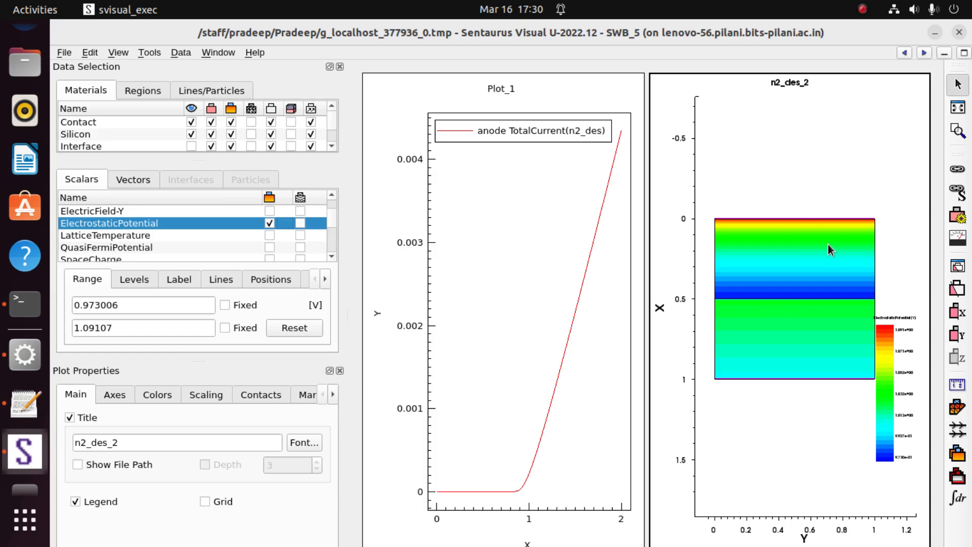
- View SpaceCharge, TotalConcentration and TotalCurrentDensity one after another as the colour map on the n2_des_2 structure
scroll(115, 248, down, 1)
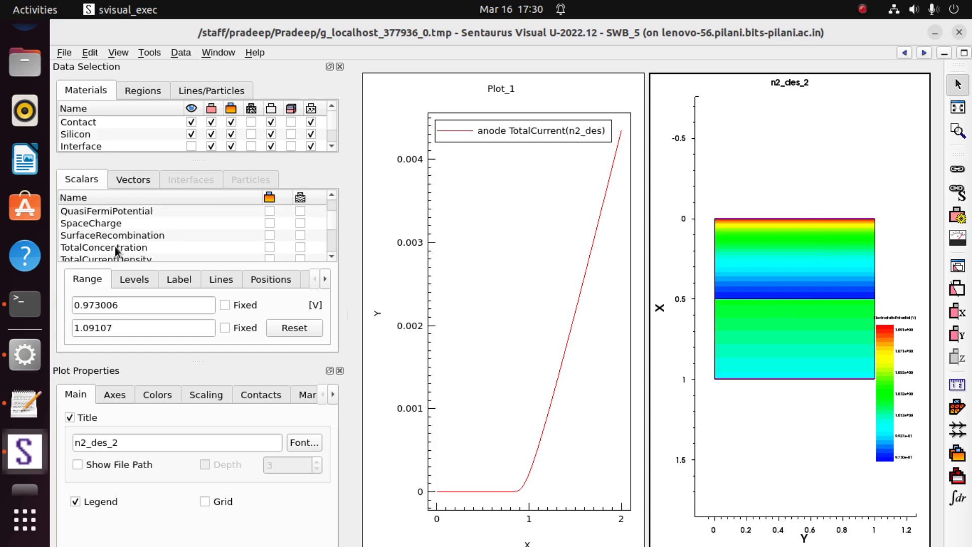
click(268, 223)
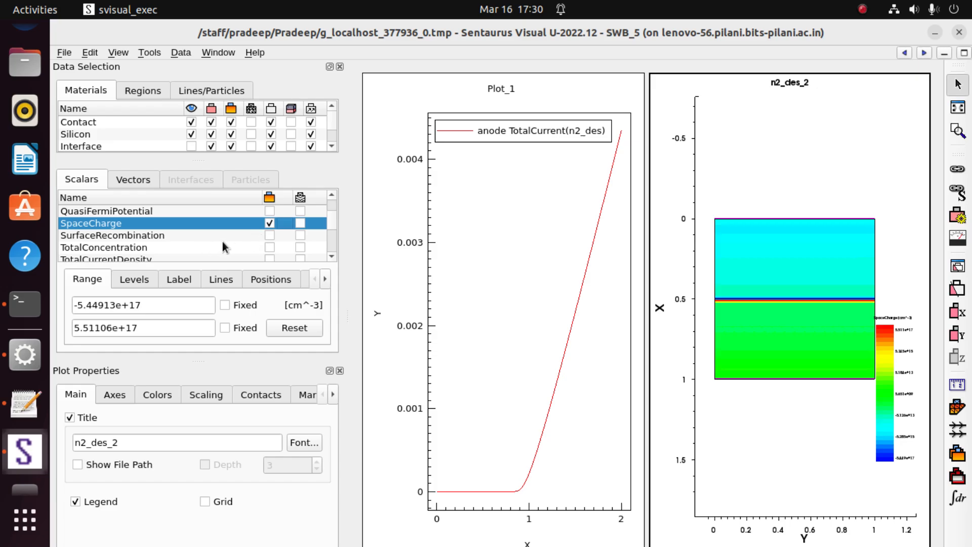
click(267, 247)
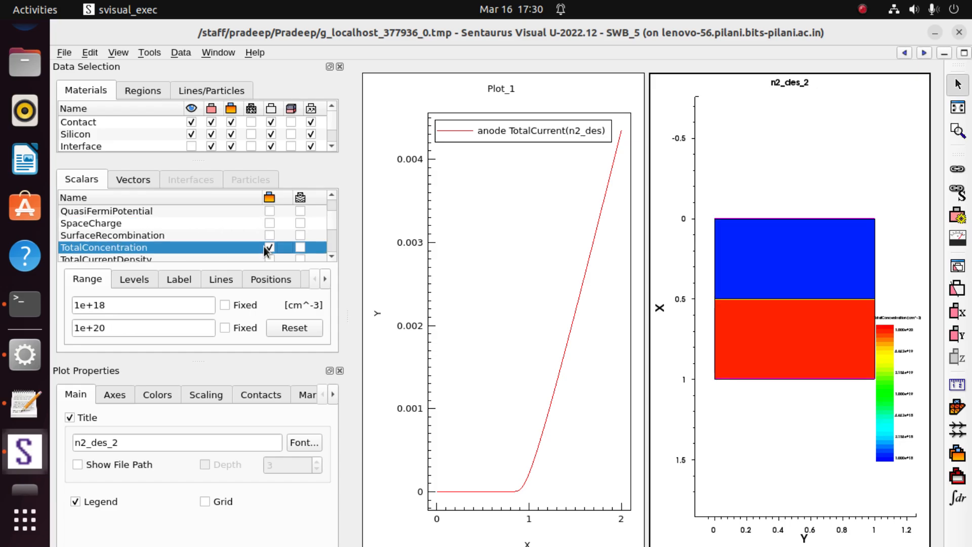
scroll(216, 248, down, 1)
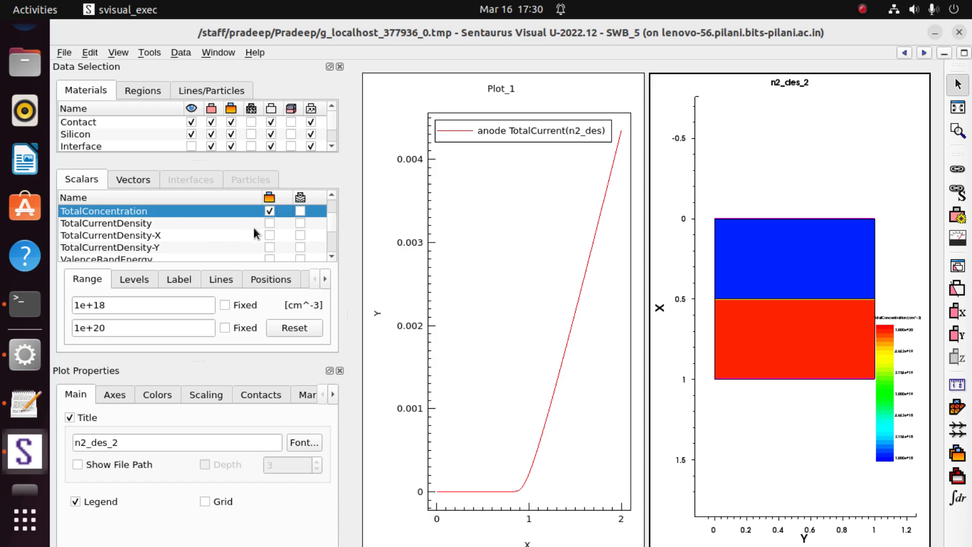
click(269, 223)
- Look through the remaining scalars and display QuasiFermiPotential as the colour map on the n2_des_2 structure
scroll(243, 224, down, 2)
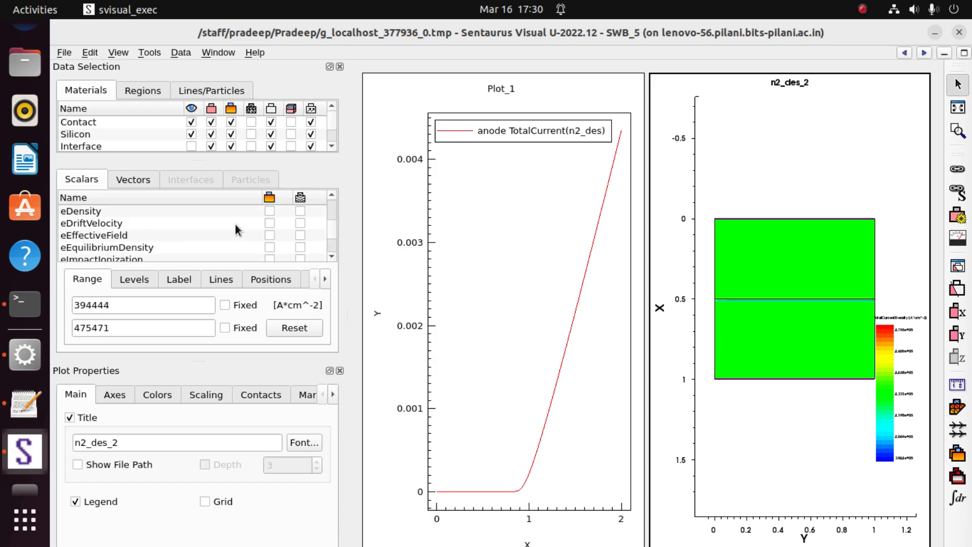
scroll(235, 224, down, 2)
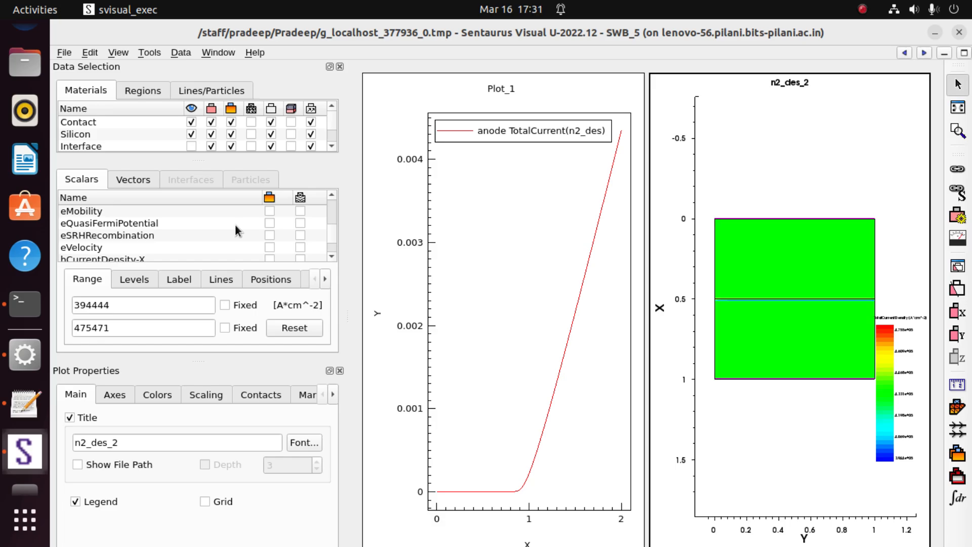
scroll(235, 224, down, 1)
scroll(235, 224, down, 3)
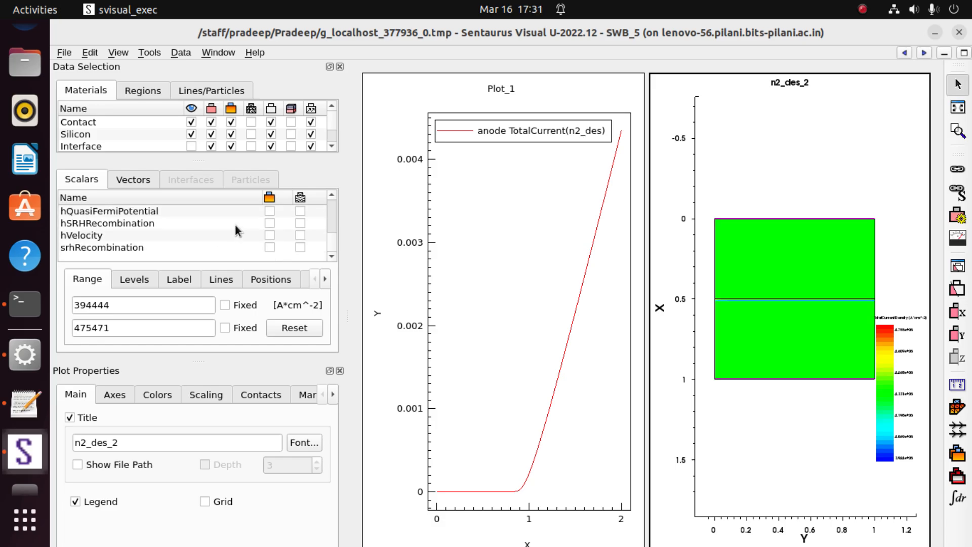
scroll(235, 224, up, 7)
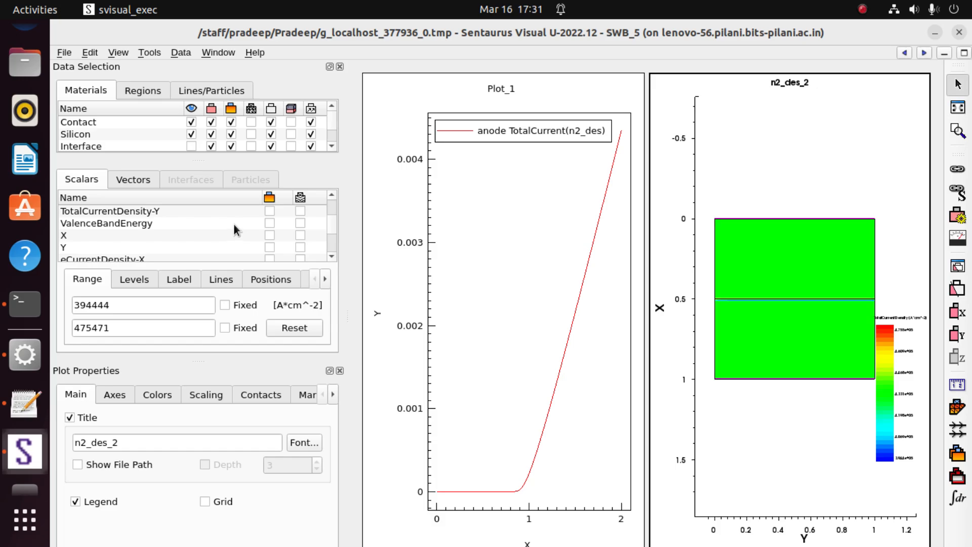
scroll(221, 223, up, 1)
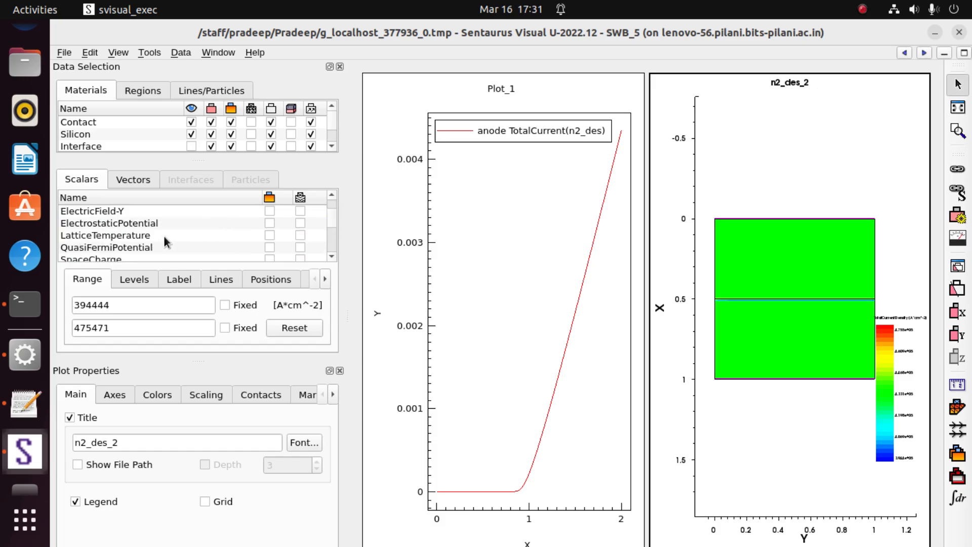
click(265, 247)
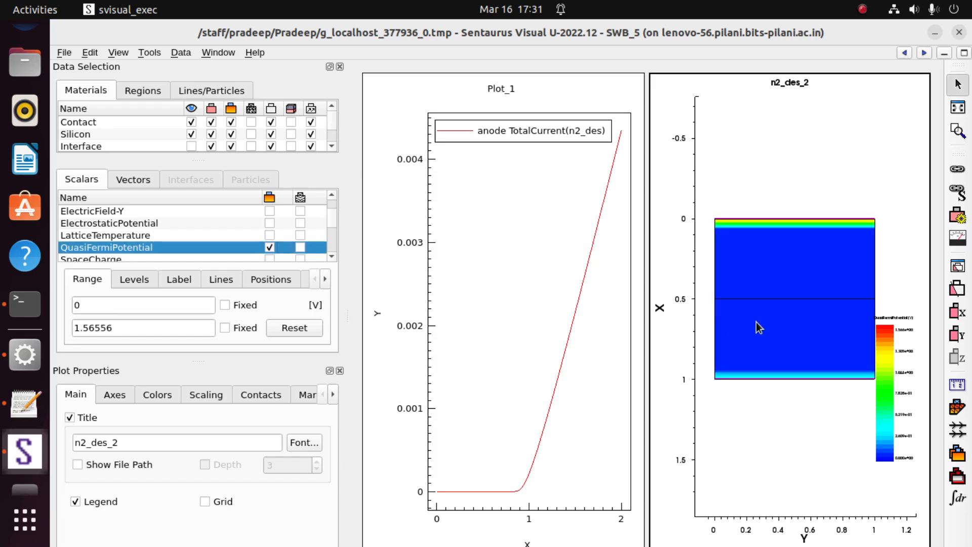
- Cut the n2_des_2 structure along Y = 0.5 and maximize the resulting cutline plot
click(954, 334)
click(794, 282)
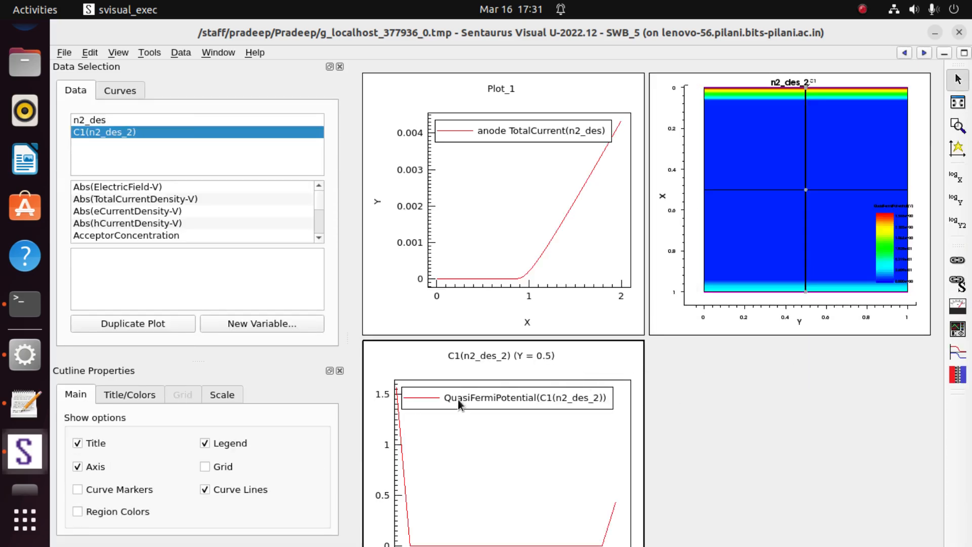
click(961, 54)
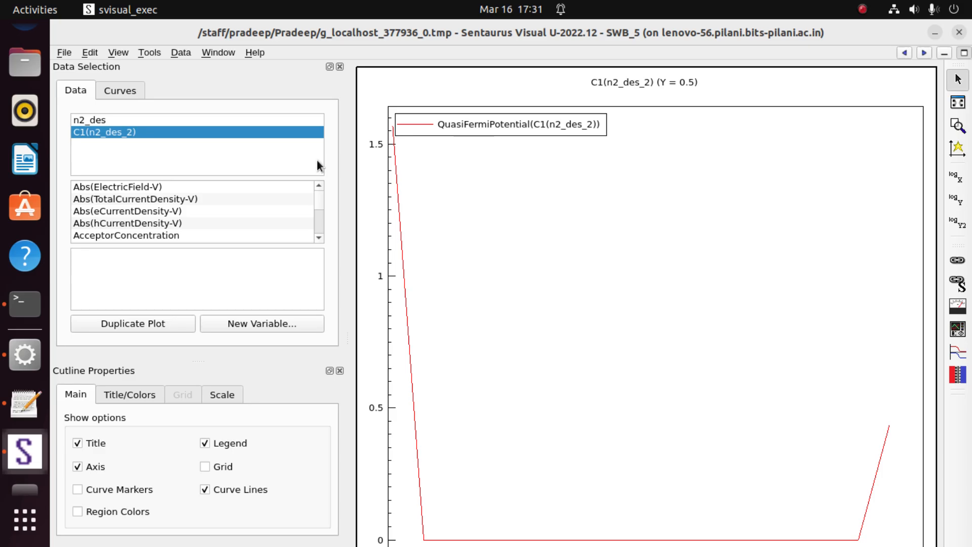
- View ConductionBandEnergy, CurrentPotential and DonorConcentration one after another along the Y = 0.5 cutline
scroll(191, 199, down, 5)
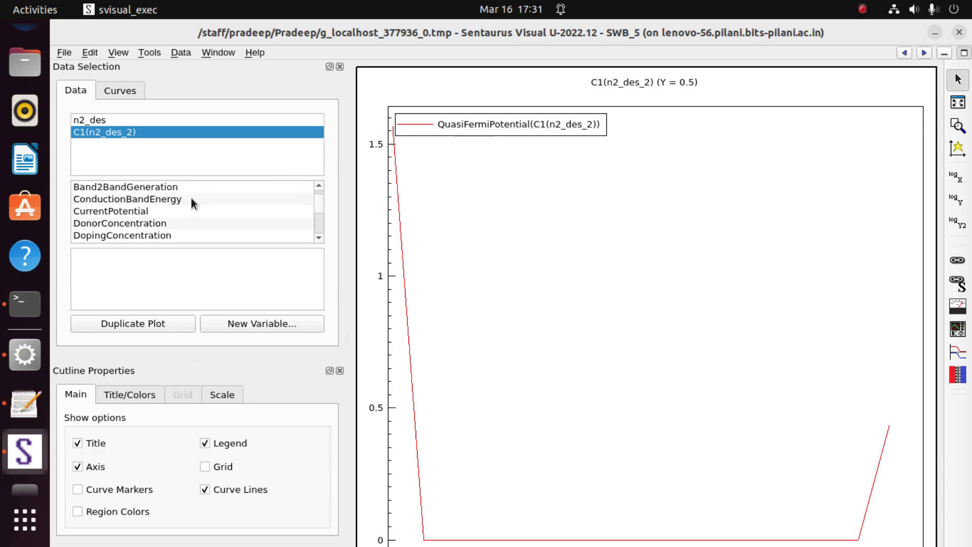
scroll(191, 198, up, 5)
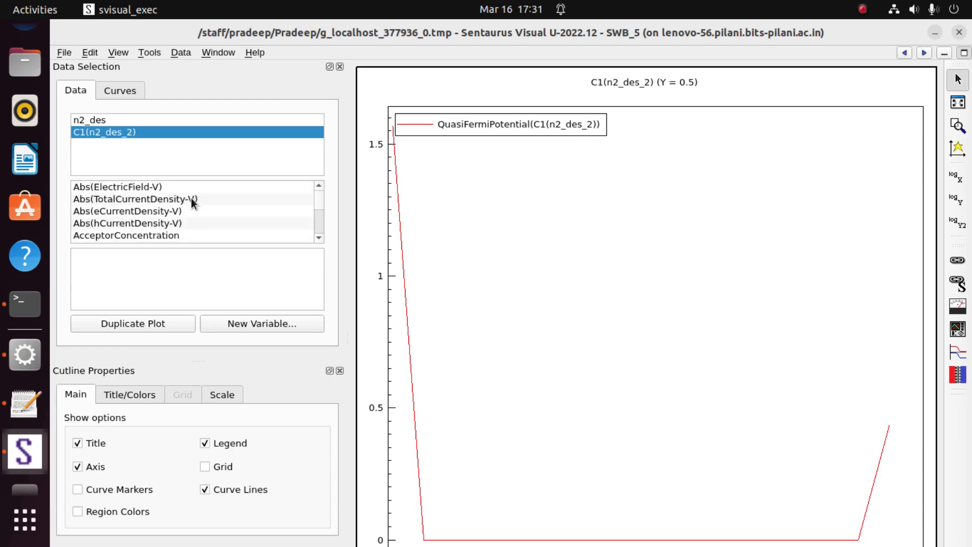
scroll(191, 199, down, 1)
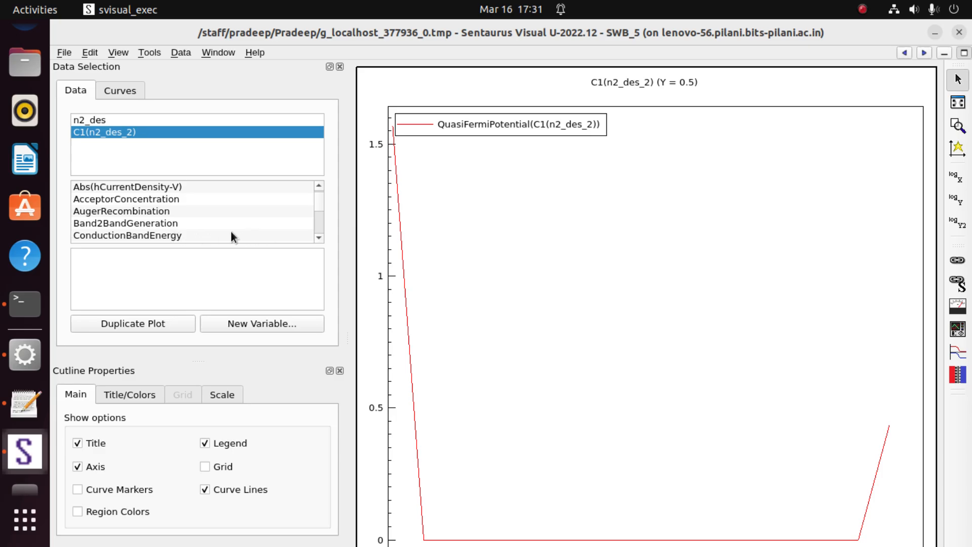
click(218, 236)
scroll(216, 238, down, 1)
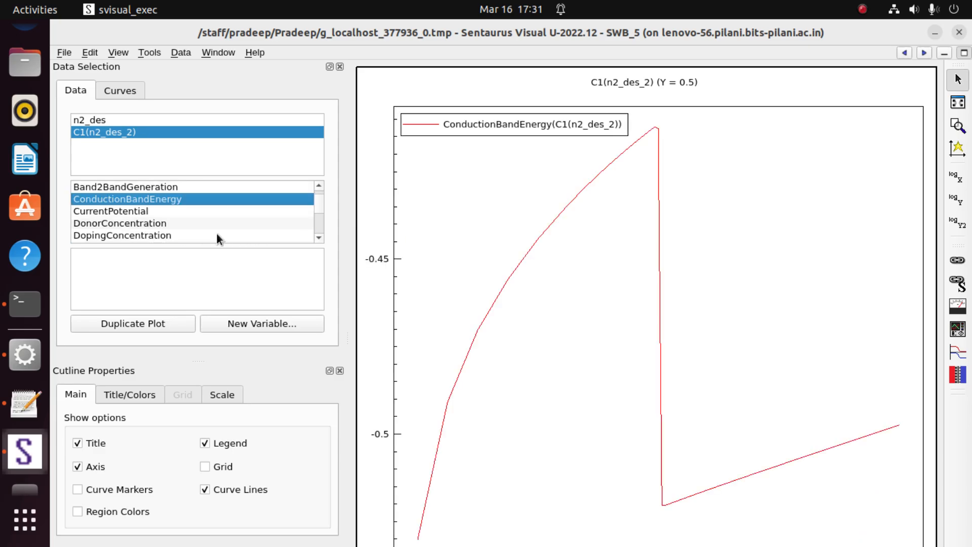
click(156, 211)
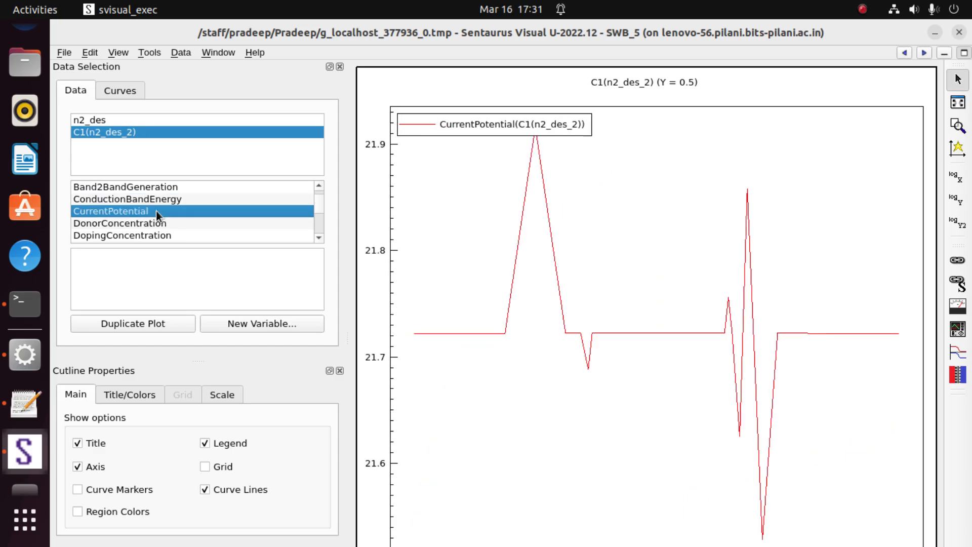
click(158, 222)
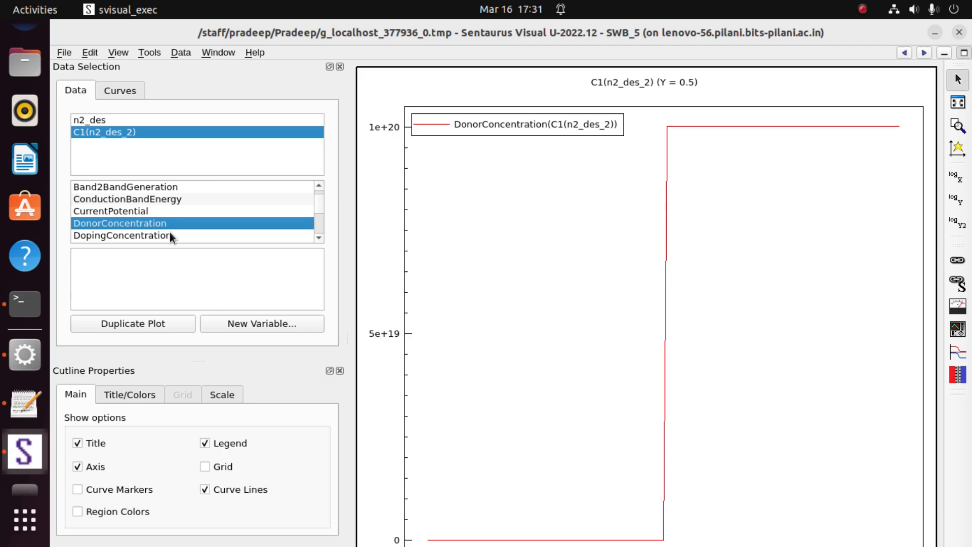
- View DopingConcentration, ElectricField-X, ElectricField-Y and SpaceCharge one after another along the cutline
click(169, 233)
scroll(187, 217, down, 1)
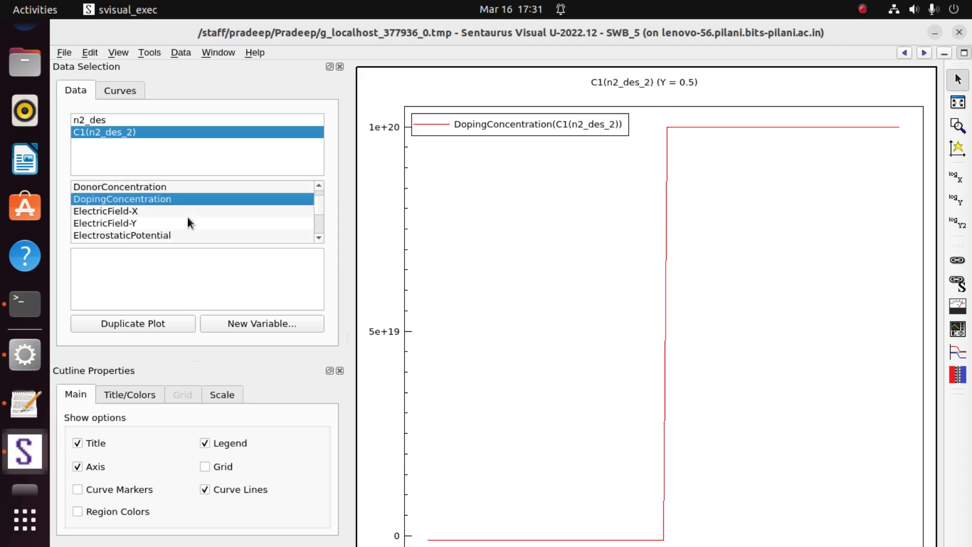
click(169, 212)
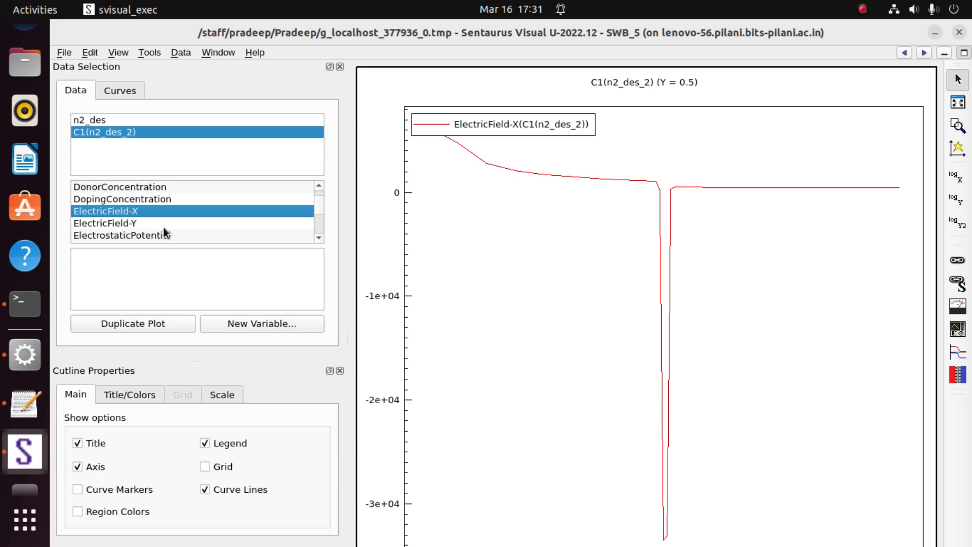
click(163, 226)
scroll(174, 220, down, 1)
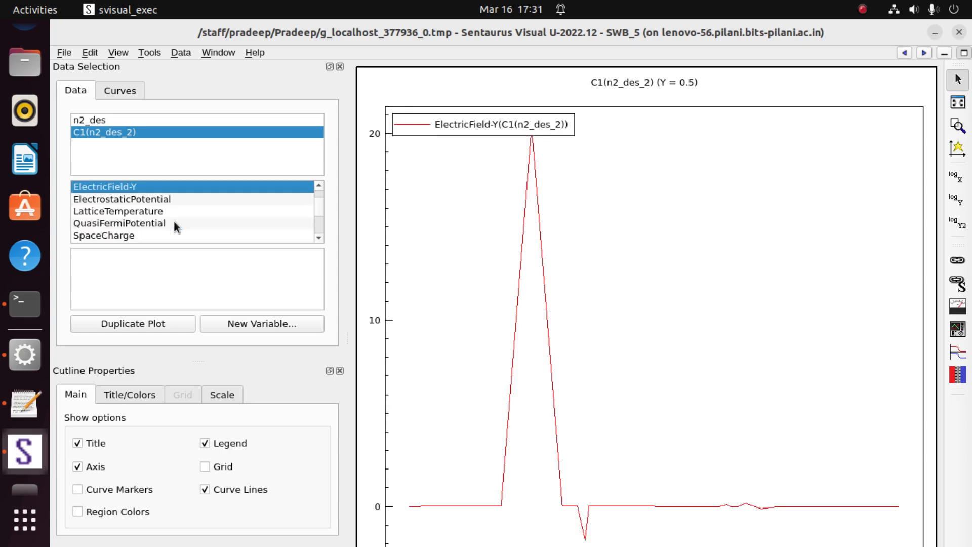
click(152, 236)
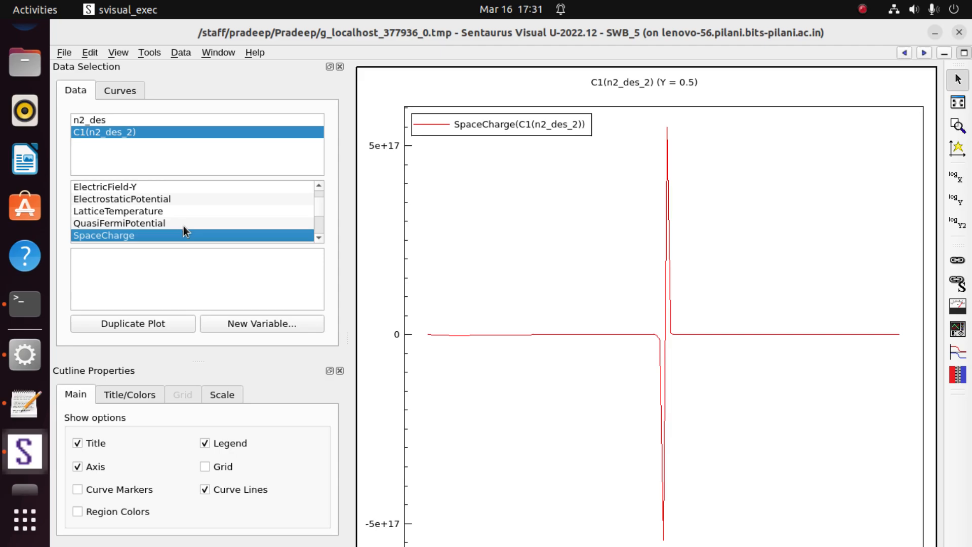
- View TotalConcentration and ValenceBandEnergy one after the other along the cutline
scroll(184, 225, down, 1)
click(170, 222)
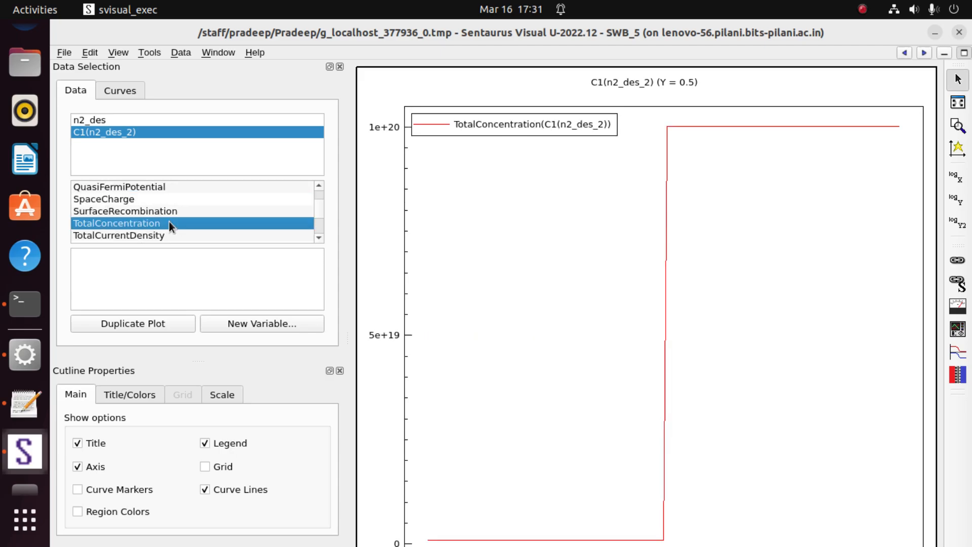
scroll(184, 218, down, 1)
scroll(182, 218, down, 1)
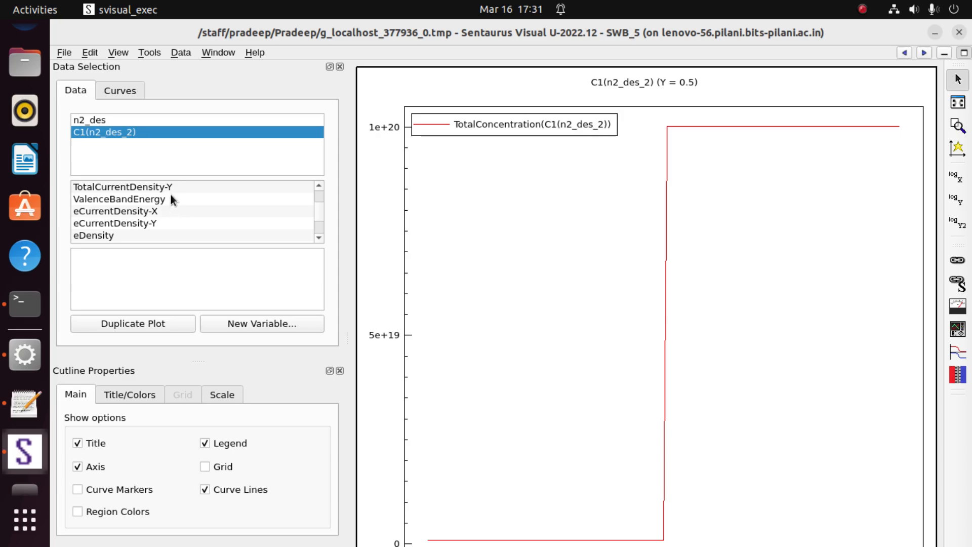
click(174, 200)
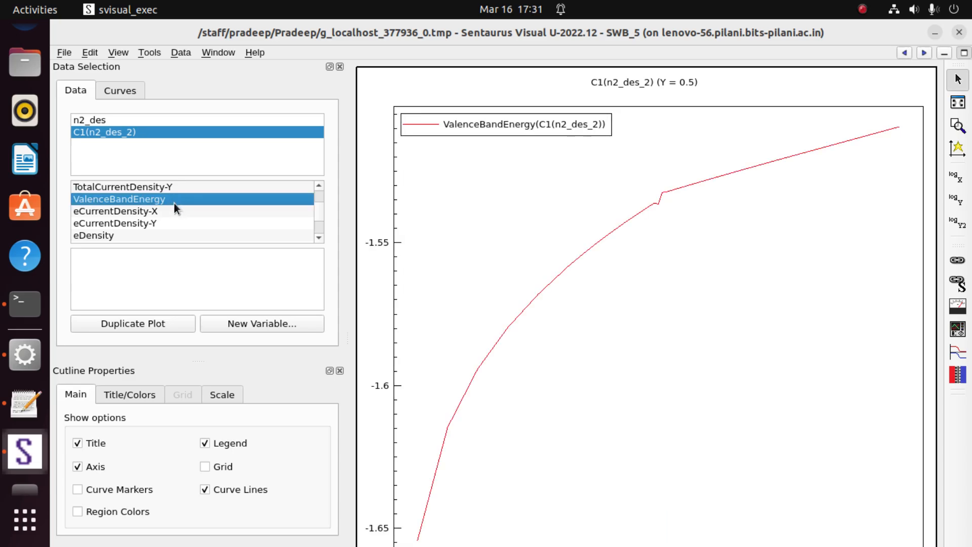
- Look through the electron and hole quantities of the C1(n2_des_2) cutline data and view its hVelocity profile
scroll(166, 218, down, 2)
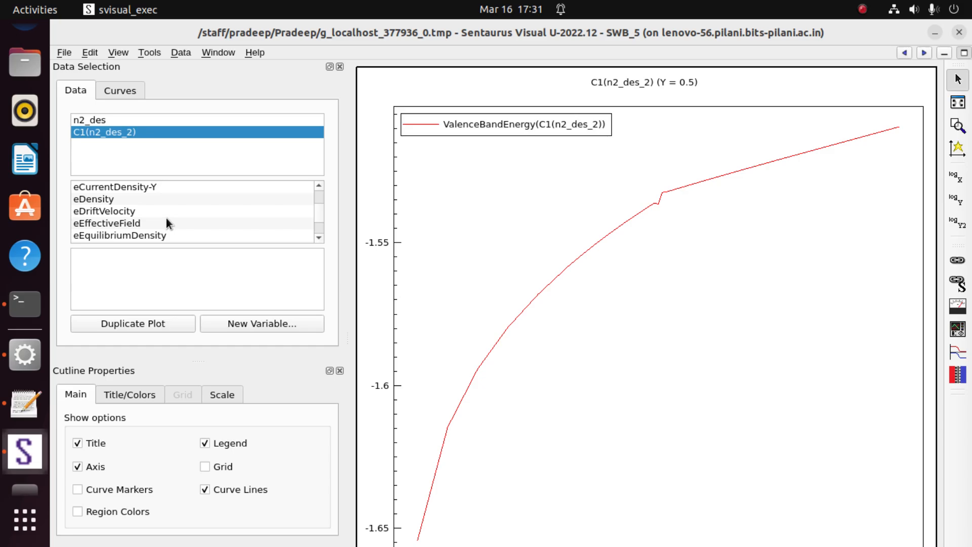
scroll(157, 217, down, 1)
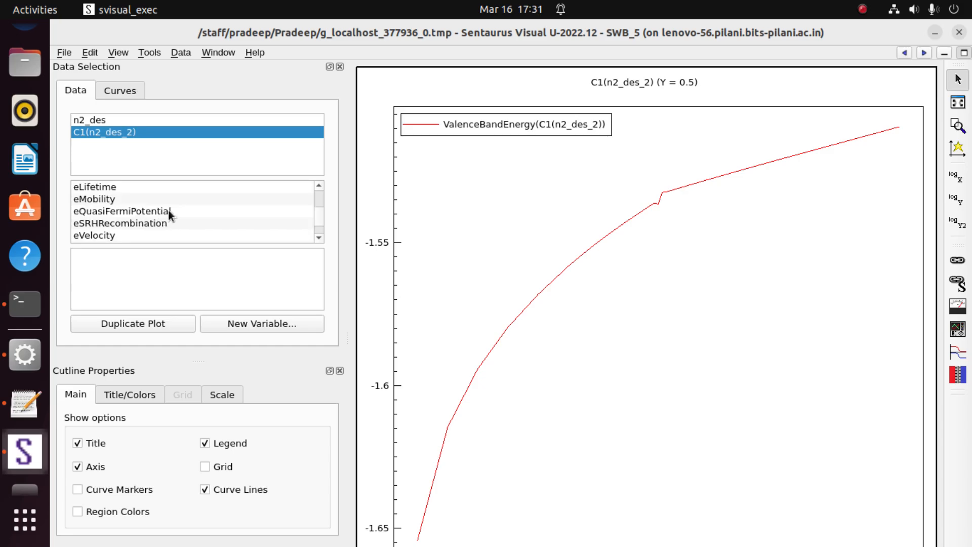
scroll(168, 211, down, 4)
scroll(170, 209, down, 1)
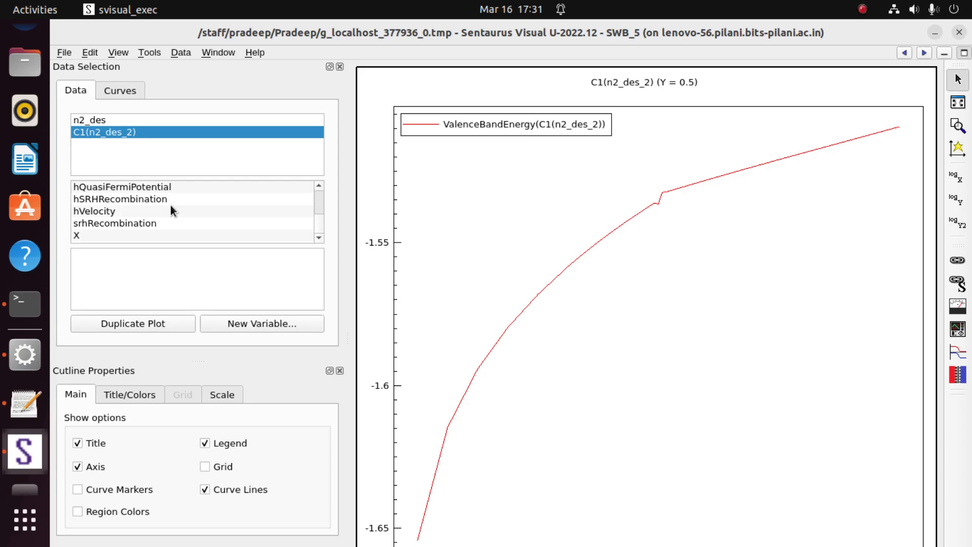
scroll(162, 212, up, 1)
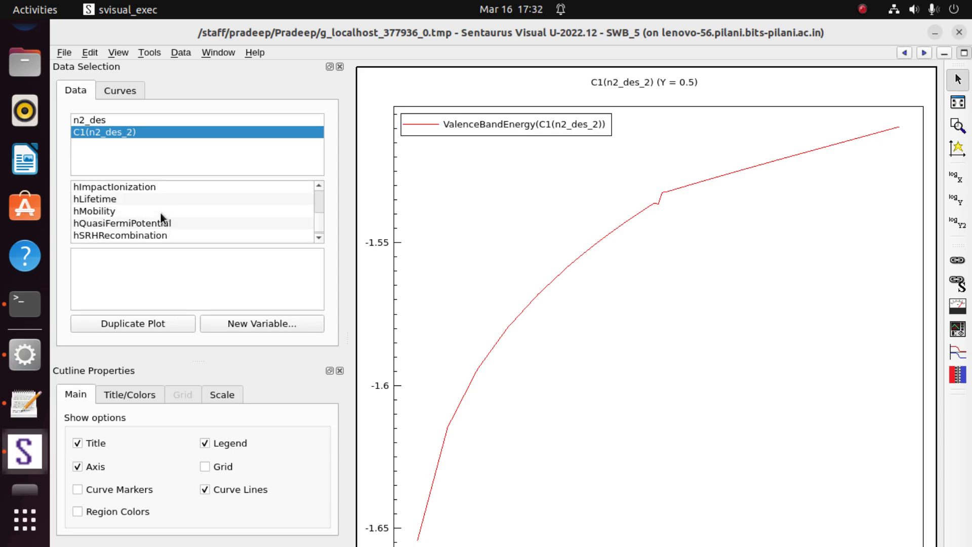
scroll(161, 211, down, 1)
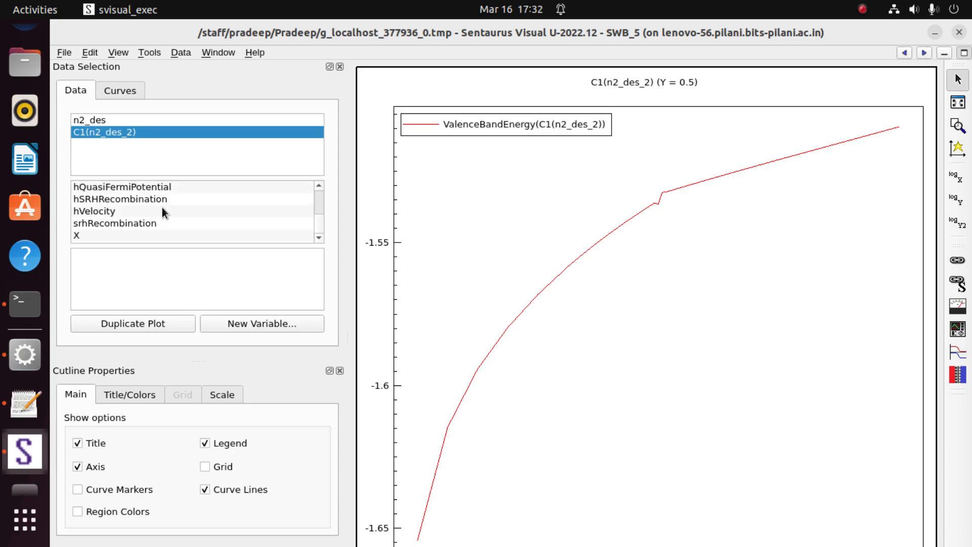
click(191, 211)
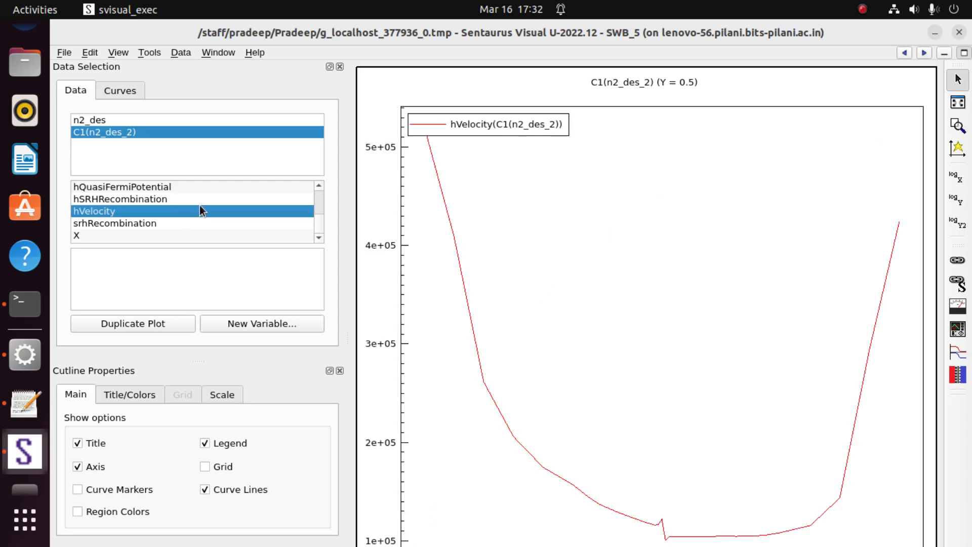
scroll(200, 210, up, 1)
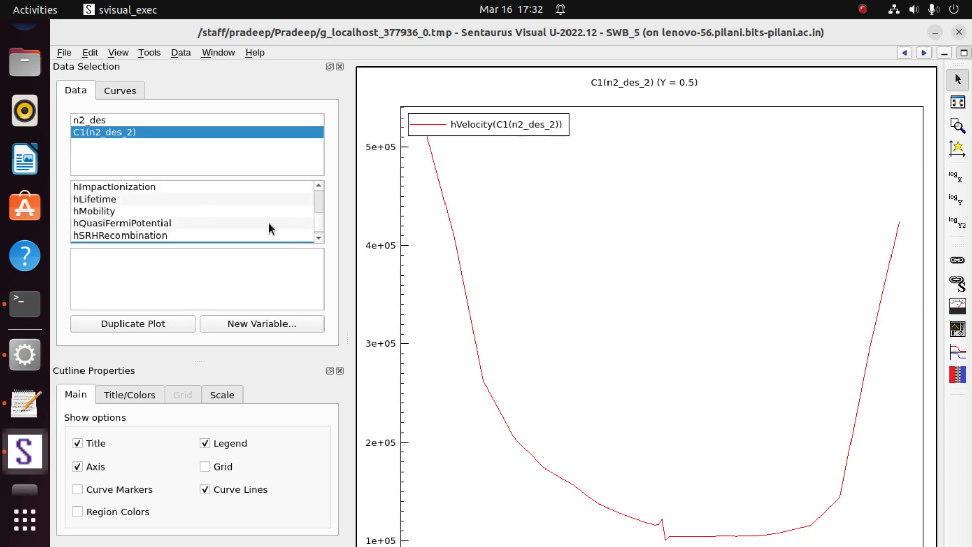
- Replace the cutline curves with the band diagram and move its legend into the empty area between the bands
click(965, 354)
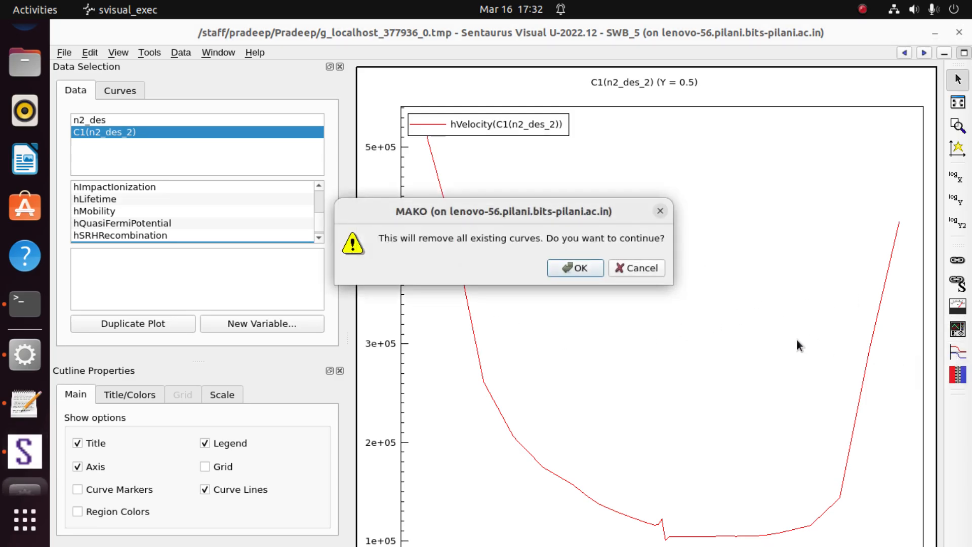
click(577, 268)
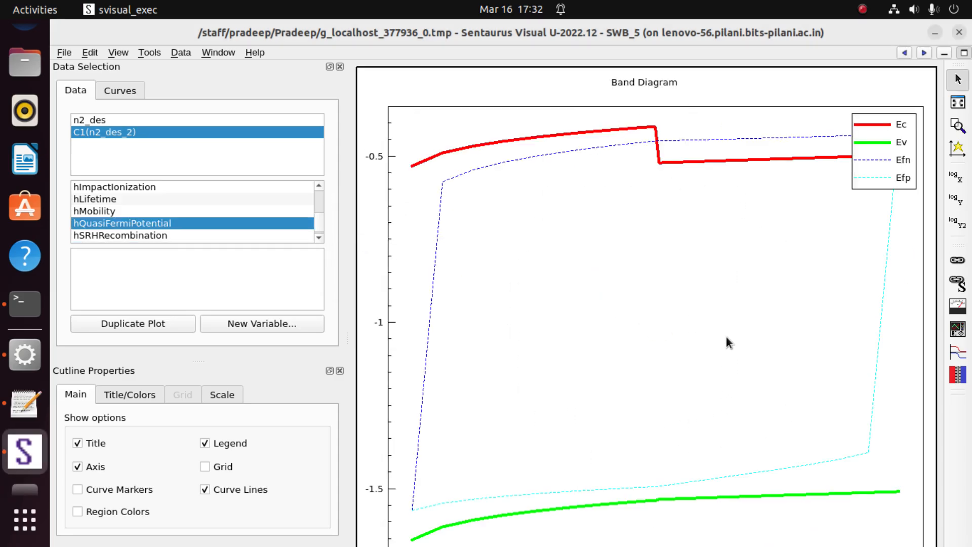
drag(875, 159, 749, 273)
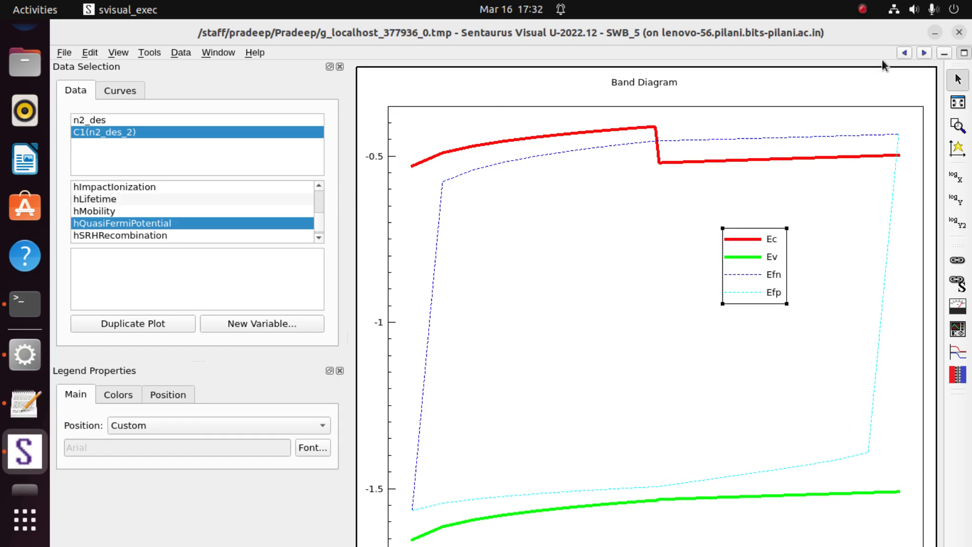
- Review the maximized Plot_1, n2_des_2 and Band Diagram plots, and minimize Sentaurus Visual to return to Sentaurus Workbench
click(905, 53)
click(904, 53)
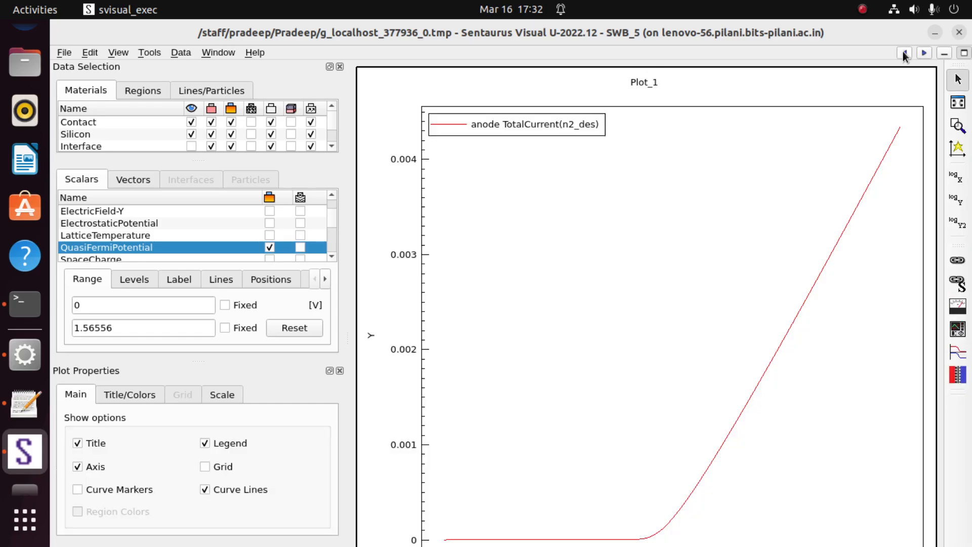
click(919, 51)
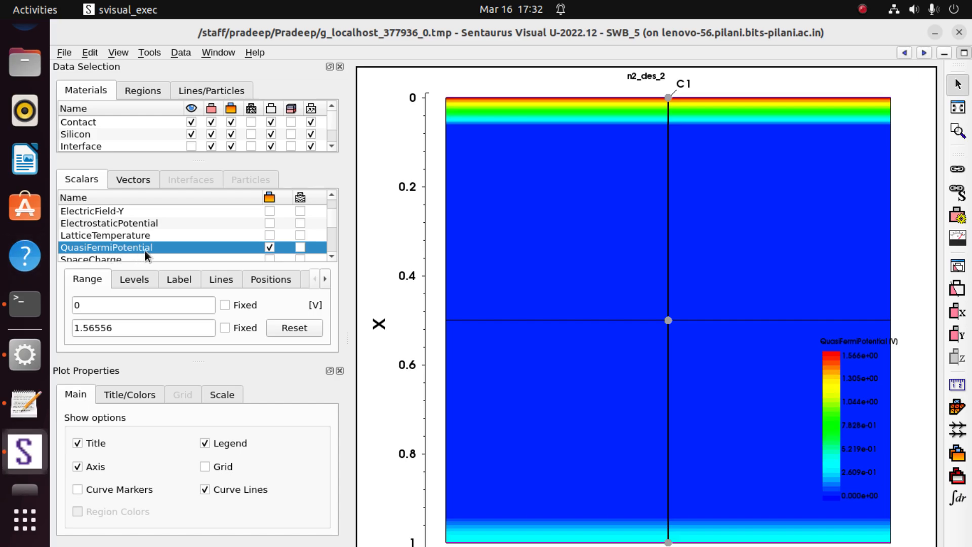
click(925, 53)
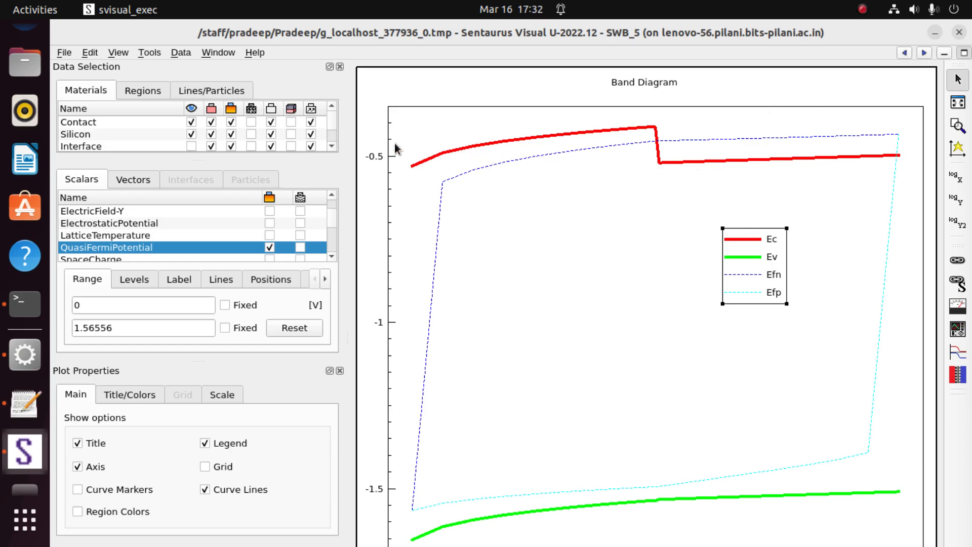
click(936, 33)
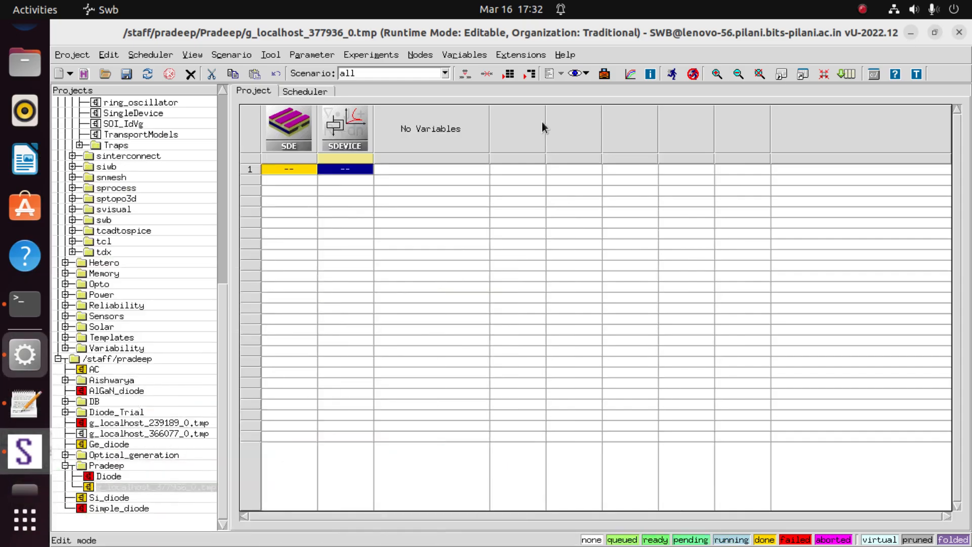